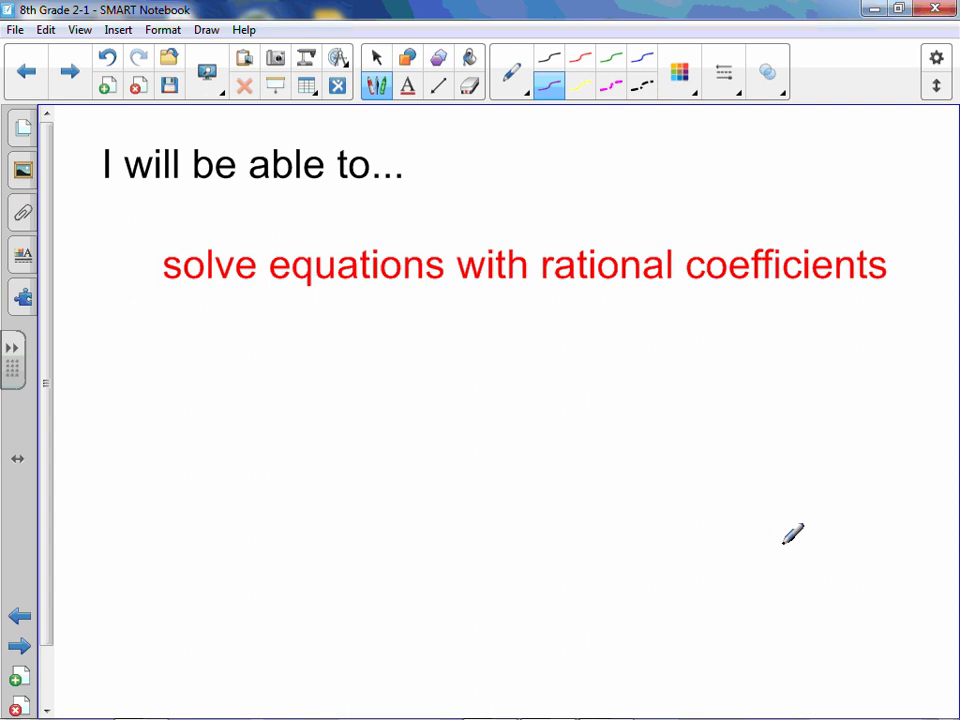
pyautogui.click(83, 83)
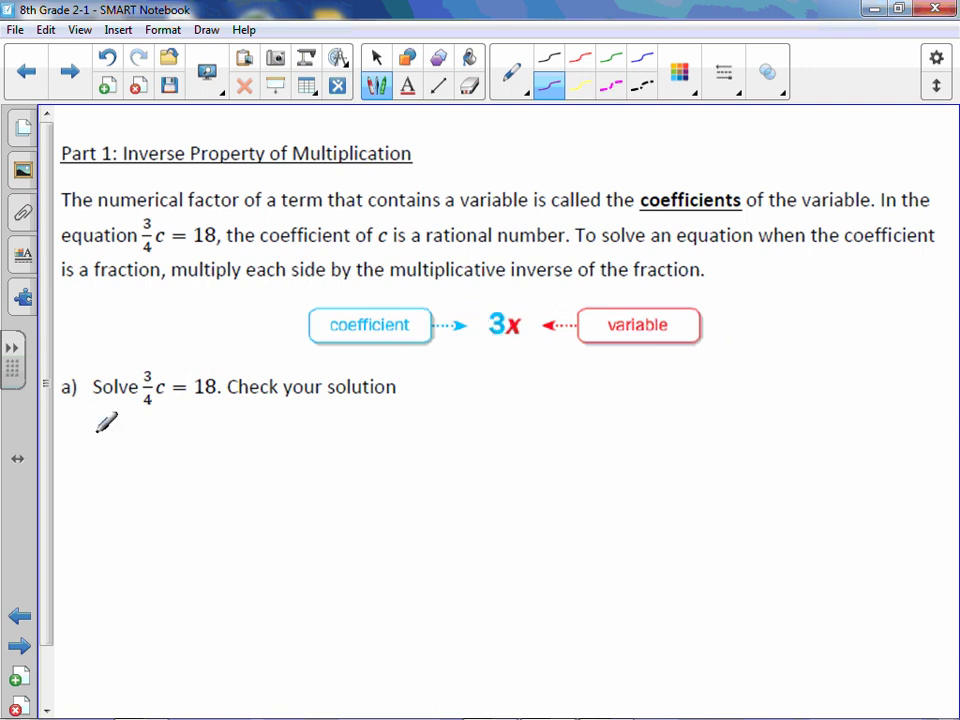
pyautogui.scroll(-2, 45, 439)
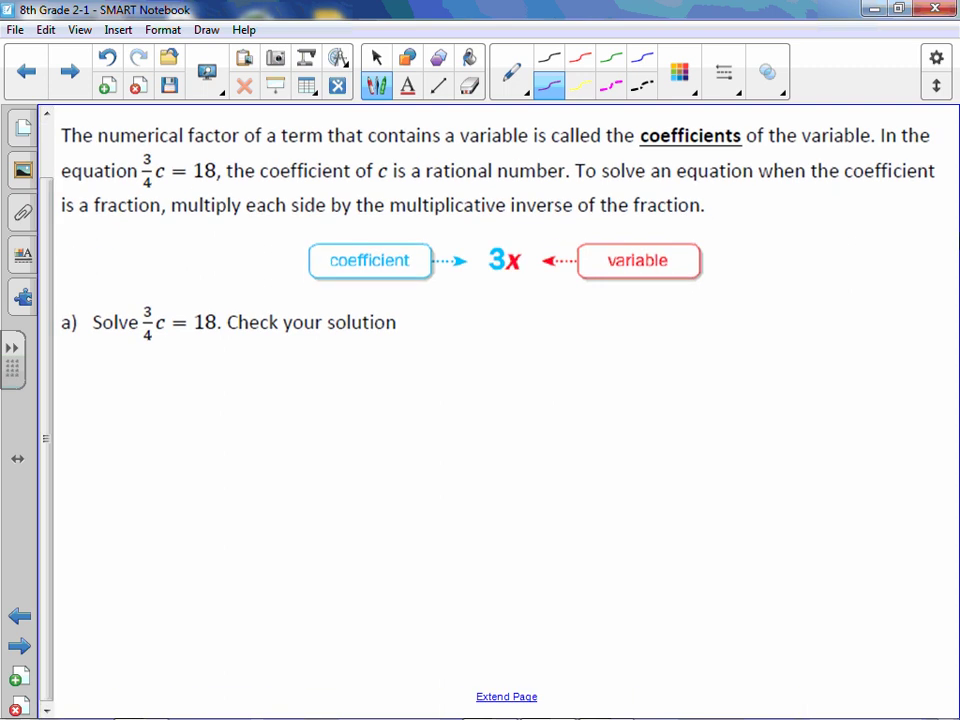
# Write 3/4 c = 18 in magenta and multiply the bracketed left side by 4/3
pyautogui.moveTo(161, 368)
pyautogui.mouseDown()
pyautogui.moveTo(191, 375)
pyautogui.moveTo(160, 400)
pyautogui.moveTo(194, 413)
pyautogui.mouseUp()
pyautogui.moveTo(170, 440)
pyautogui.mouseDown()
pyautogui.moveTo(189, 454)
pyautogui.moveTo(185, 472)
pyautogui.mouseUp()
pyautogui.moveTo(238, 403)
pyautogui.mouseDown()
pyautogui.moveTo(227, 434)
pyautogui.moveTo(302, 417)
pyautogui.mouseUp()
pyautogui.moveTo(279, 433); pyautogui.dragTo(337, 424)
pyautogui.moveTo(390, 388)
pyautogui.mouseDown()
pyautogui.moveTo(400, 415)
pyautogui.moveTo(397, 381)
pyautogui.mouseUp()
pyautogui.moveTo(121, 365)
pyautogui.mouseDown()
pyautogui.moveTo(150, 468)
pyautogui.moveTo(176, 486)
pyautogui.mouseUp()
pyautogui.moveTo(229, 358); pyautogui.dragTo(258, 458)
pyautogui.moveTo(80, 388)
pyautogui.mouseDown()
pyautogui.moveTo(96, 420)
pyautogui.moveTo(88, 430)
pyautogui.moveTo(100, 430)
pyautogui.moveTo(92, 494)
pyautogui.mouseUp()
# Multiply the right side by 4/3 and cross out the cancelling 4 and 3 on the left
pyautogui.moveTo(441, 405); pyautogui.dragTo(432, 487)
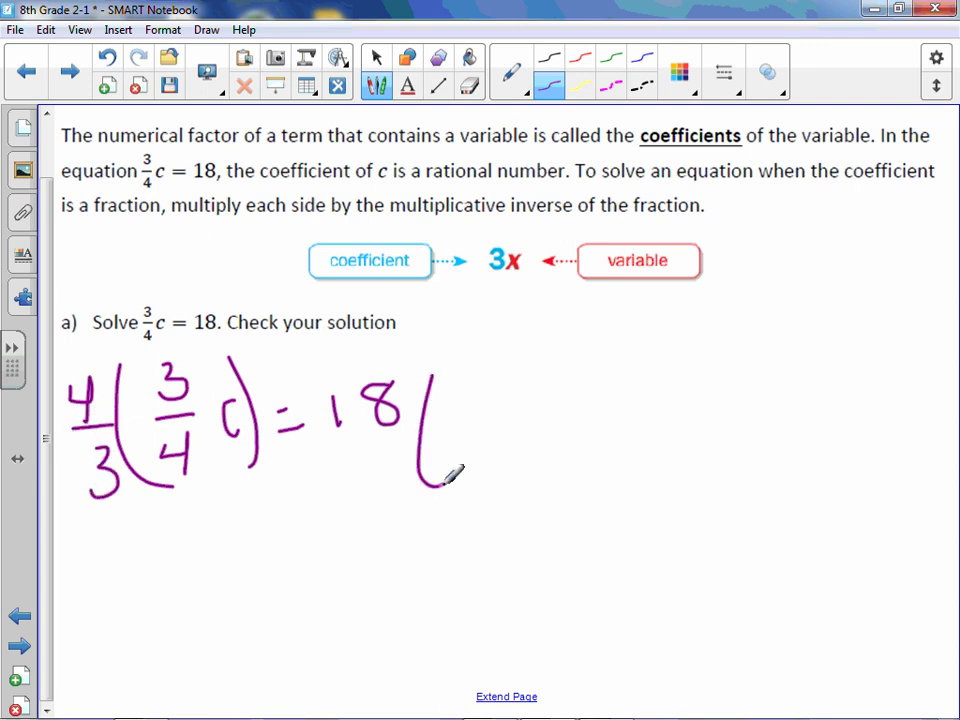
pyautogui.moveTo(462, 373); pyautogui.dragTo(482, 402)
pyautogui.moveTo(447, 415)
pyautogui.mouseDown()
pyautogui.moveTo(500, 410)
pyautogui.moveTo(456, 462)
pyautogui.mouseUp()
pyautogui.moveTo(509, 362); pyautogui.dragTo(505, 462)
pyautogui.moveTo(72, 384); pyautogui.dragTo(220, 470)
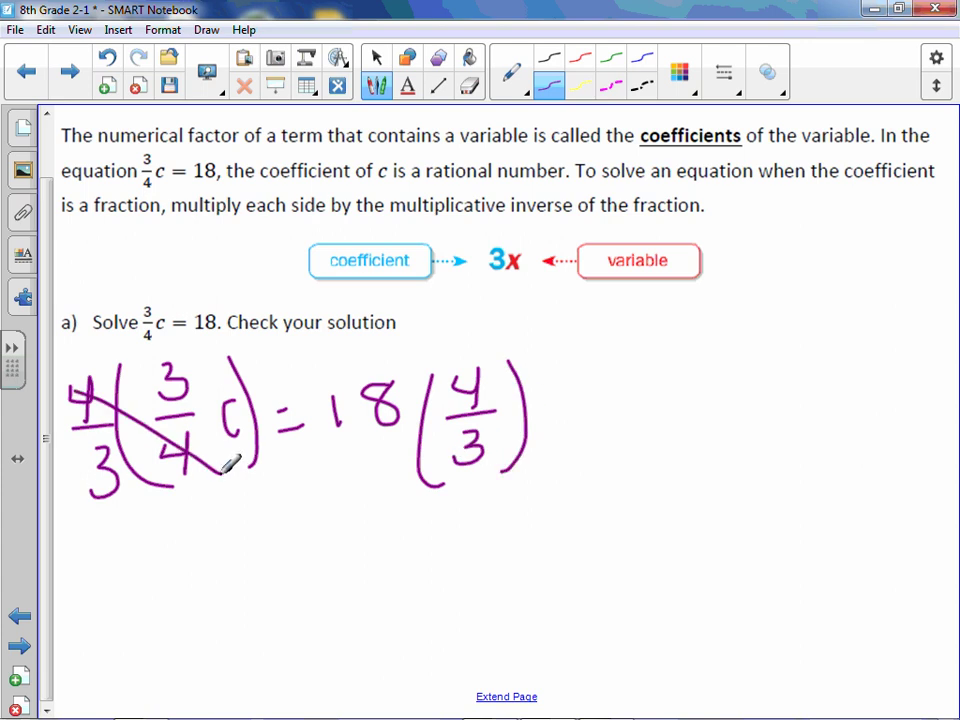
pyautogui.moveTo(192, 378); pyautogui.dragTo(108, 486)
# Rewrite 18 as 18/1 and write the next line c = 72/3
pyautogui.moveTo(221, 524); pyautogui.dragTo(219, 572)
pyautogui.moveTo(266, 541)
pyautogui.mouseDown()
pyautogui.moveTo(291, 538)
pyautogui.moveTo(322, 553)
pyautogui.mouseUp()
pyautogui.moveTo(334, 430)
pyautogui.mouseDown()
pyautogui.moveTo(400, 424)
pyautogui.moveTo(383, 475)
pyautogui.mouseUp()
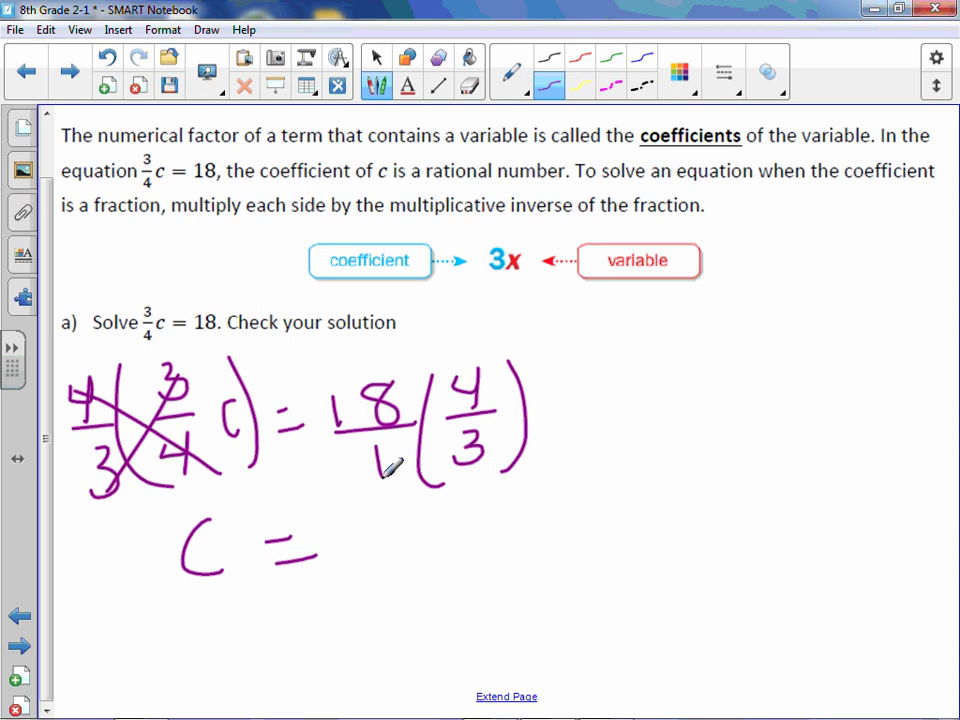
pyautogui.moveTo(349, 510)
pyautogui.mouseDown()
pyautogui.moveTo(358, 524)
pyautogui.moveTo(401, 519)
pyautogui.mouseUp()
pyautogui.moveTo(346, 546)
pyautogui.mouseDown()
pyautogui.moveTo(410, 541)
pyautogui.moveTo(366, 582)
pyautogui.mouseUp()
# Write the answer c = 24 and box the 24
pyautogui.moveTo(211, 621); pyautogui.dragTo(228, 652)
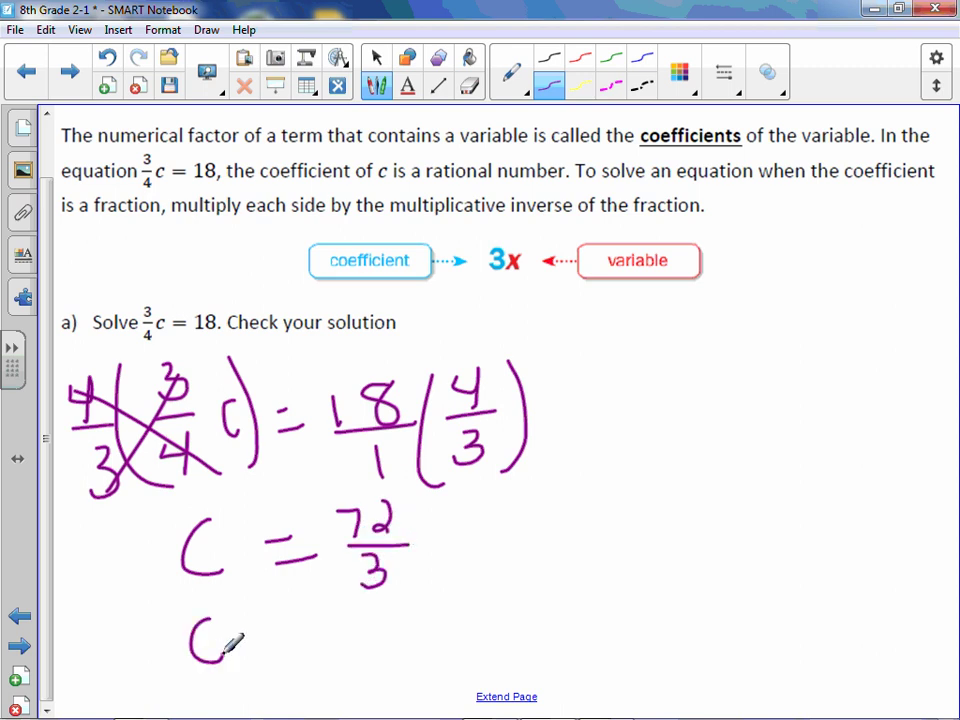
pyautogui.moveTo(298, 625)
pyautogui.mouseDown()
pyautogui.moveTo(319, 623)
pyautogui.moveTo(318, 642)
pyautogui.moveTo(386, 650)
pyautogui.mouseUp()
pyautogui.moveTo(418, 612); pyautogui.dragTo(422, 652)
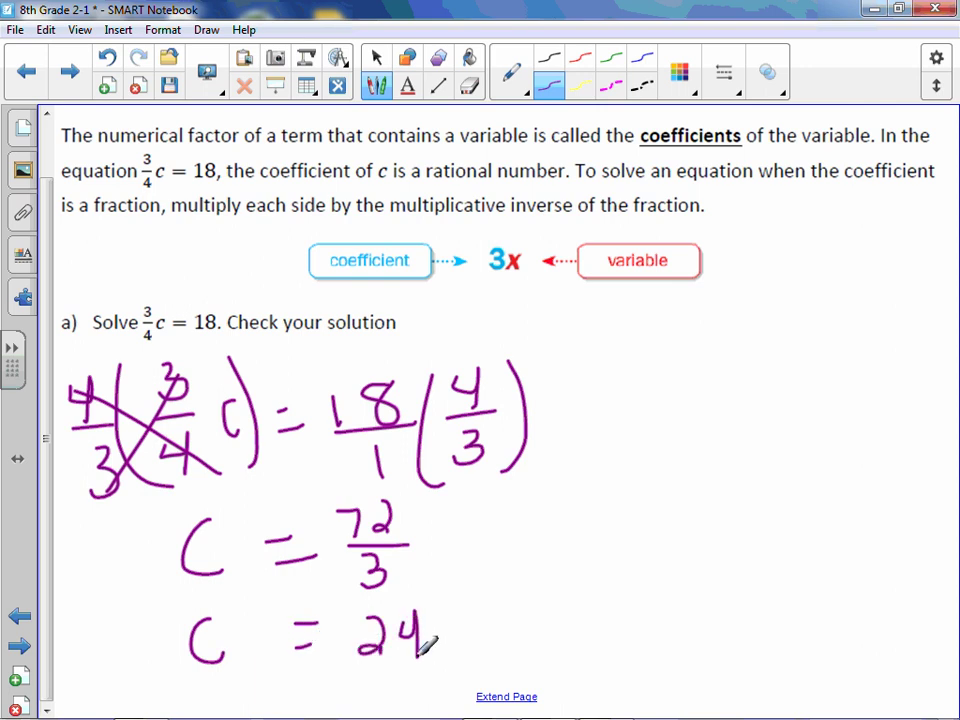
pyautogui.moveTo(438, 600)
pyautogui.mouseDown()
pyautogui.moveTo(360, 666)
pyautogui.moveTo(440, 598)
pyautogui.mouseUp()
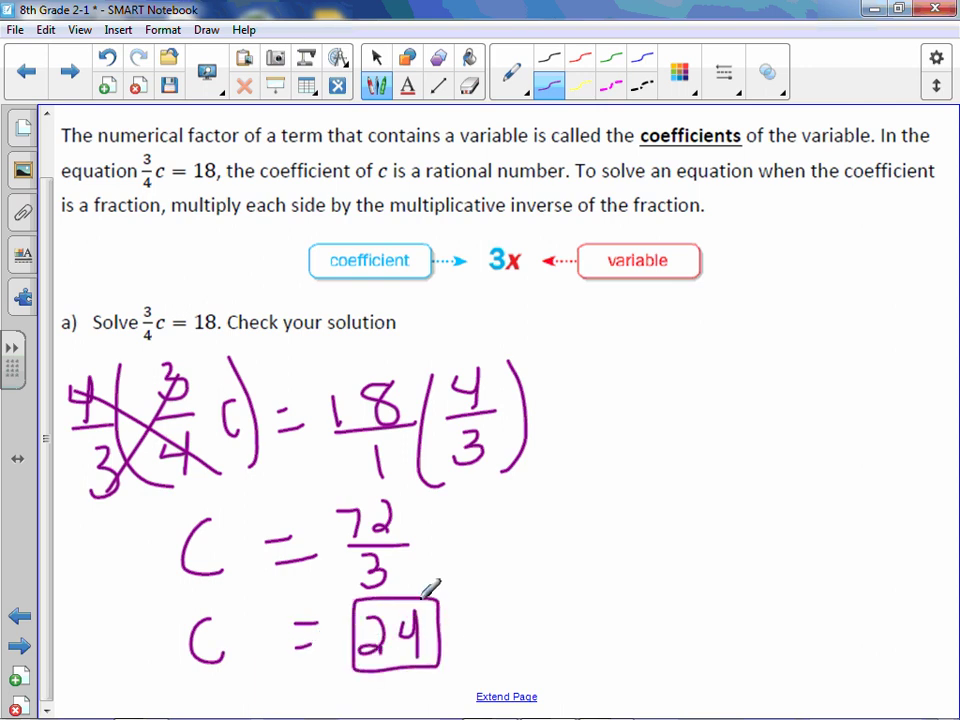
pyautogui.click(611, 57)
# Draw a green brace and start a Check section with 3/4 c = 18
pyautogui.moveTo(548, 356); pyautogui.dragTo(576, 702)
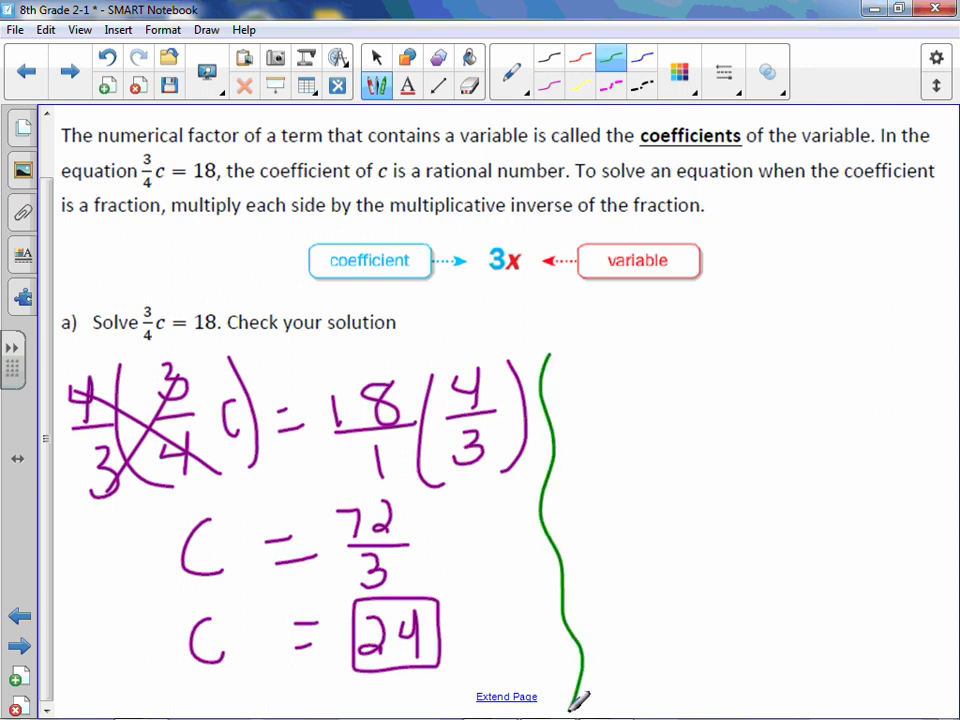
pyautogui.moveTo(612, 312)
pyautogui.mouseDown()
pyautogui.moveTo(600, 330)
pyautogui.moveTo(776, 315)
pyautogui.moveTo(760, 327)
pyautogui.mouseUp()
pyautogui.moveTo(605, 367)
pyautogui.mouseDown()
pyautogui.moveTo(627, 372)
pyautogui.moveTo(610, 395)
pyautogui.moveTo(645, 400)
pyautogui.moveTo(645, 432)
pyautogui.mouseUp()
pyautogui.moveTo(688, 381)
pyautogui.mouseDown()
pyautogui.moveTo(690, 404)
pyautogui.moveTo(753, 393)
pyautogui.mouseUp()
pyautogui.moveTo(782, 369); pyautogui.dragTo(784, 402)
pyautogui.moveTo(818, 364)
pyautogui.mouseDown()
pyautogui.moveTo(804, 390)
pyautogui.moveTo(819, 361)
pyautogui.mouseUp()
# Write the substitution line 3/4(24/1) = 18
pyautogui.moveTo(617, 478)
pyautogui.mouseDown()
pyautogui.moveTo(640, 484)
pyautogui.moveTo(616, 505)
pyautogui.moveTo(650, 517)
pyautogui.moveTo(642, 556)
pyautogui.mouseUp()
pyautogui.moveTo(688, 472); pyautogui.dragTo(681, 540)
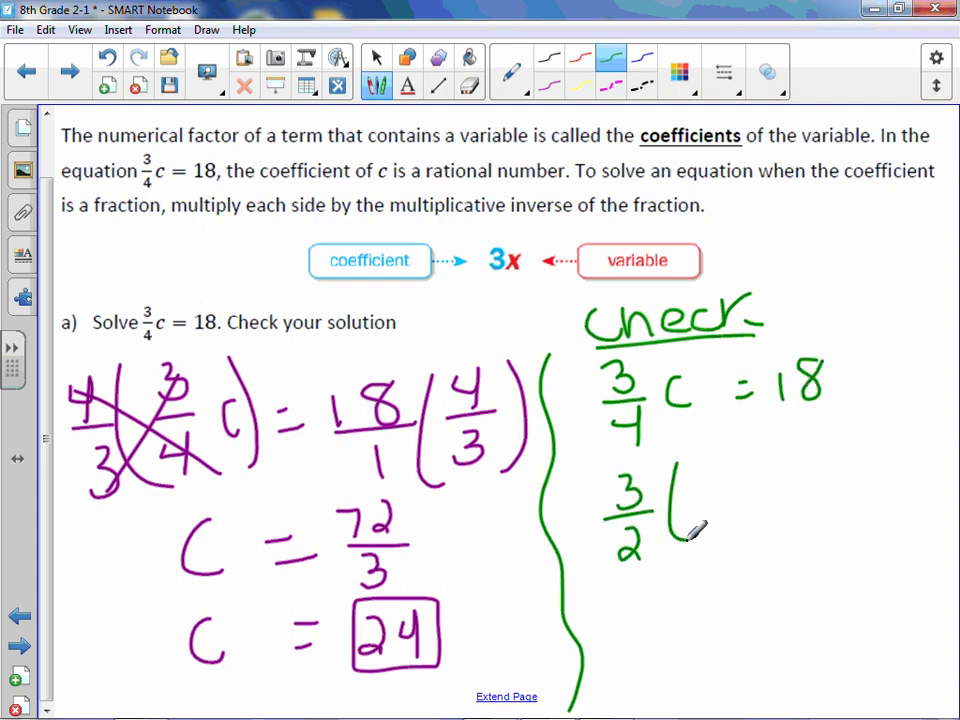
pyautogui.moveTo(692, 478)
pyautogui.mouseDown()
pyautogui.moveTo(712, 488)
pyautogui.moveTo(734, 468)
pyautogui.moveTo(740, 494)
pyautogui.moveTo(719, 535)
pyautogui.mouseUp()
pyautogui.moveTo(762, 474)
pyautogui.mouseDown()
pyautogui.moveTo(768, 522)
pyautogui.moveTo(810, 478)
pyautogui.moveTo(820, 487)
pyautogui.mouseUp()
pyautogui.moveTo(846, 465); pyautogui.dragTo(848, 494)
pyautogui.moveTo(884, 452)
pyautogui.mouseDown()
pyautogui.moveTo(896, 463)
pyautogui.moveTo(879, 456)
pyautogui.mouseUp()
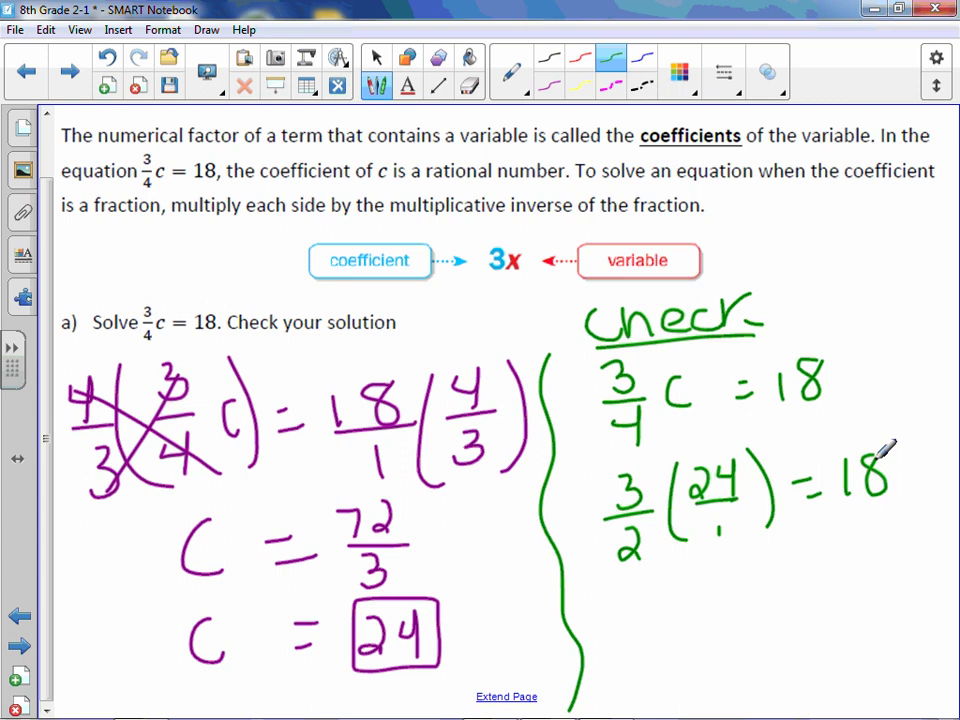
# Write 72 as the product numerator and erase the mistaken 2, restoring the fraction 3/4
pyautogui.moveTo(658, 576)
pyautogui.mouseDown()
pyautogui.moveTo(686, 576)
pyautogui.moveTo(676, 602)
pyautogui.moveTo(734, 582)
pyautogui.moveTo(742, 598)
pyautogui.mouseUp()
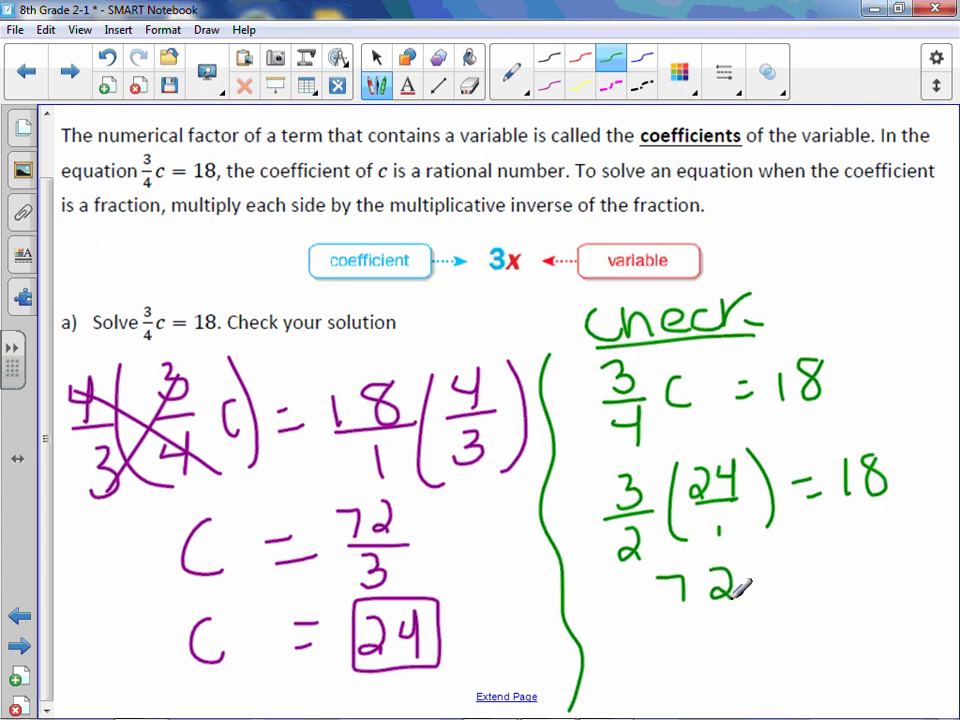
pyautogui.moveTo(655, 620); pyautogui.dragTo(738, 617)
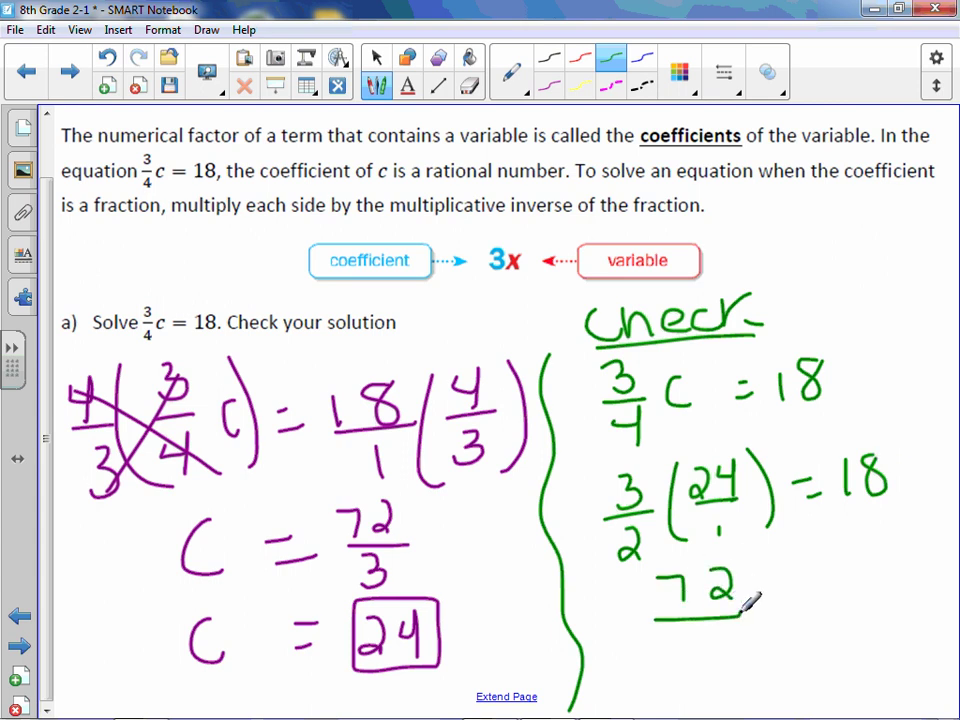
pyautogui.click(470, 85)
pyautogui.click(599, 74)
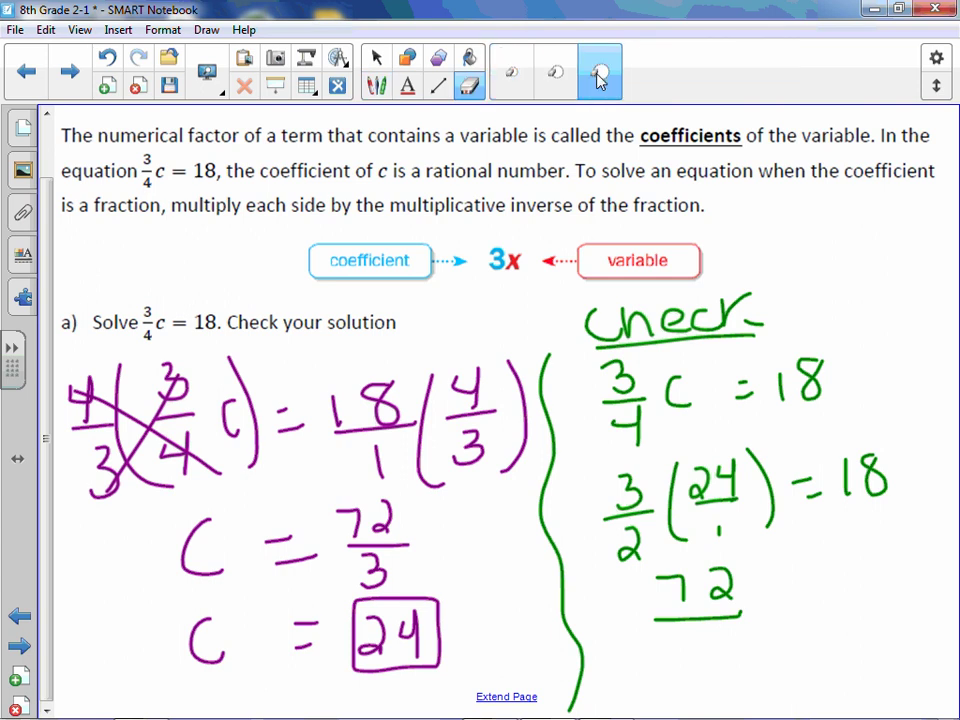
pyautogui.click(511, 72)
pyautogui.moveTo(628, 553); pyautogui.dragTo(636, 537)
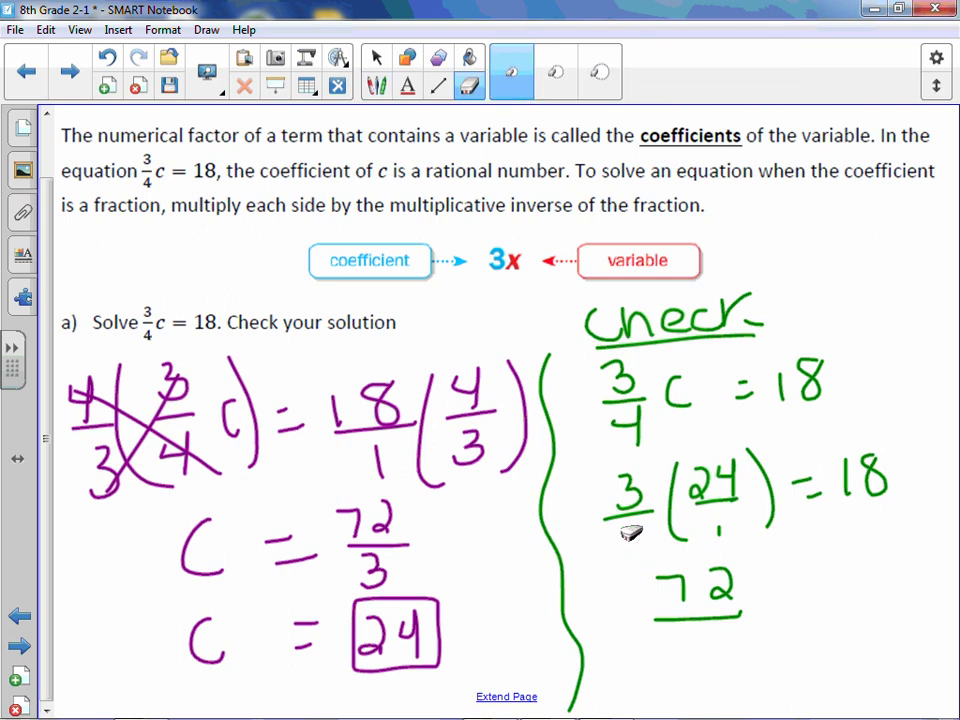
pyautogui.click(377, 86)
pyautogui.moveTo(621, 512); pyautogui.dragTo(634, 540)
# Complete the check line 72/4 = 18
pyautogui.moveTo(697, 632); pyautogui.dragTo(713, 662)
pyautogui.moveTo(773, 604); pyautogui.dragTo(798, 601)
pyautogui.moveTo(775, 622); pyautogui.dragTo(800, 619)
pyautogui.moveTo(832, 580); pyautogui.dragTo(830, 622)
pyautogui.moveTo(866, 582); pyautogui.dragTo(864, 578)
# Extend the page and finish the check with 18 = 18 and a tick
pyautogui.click(510, 697)
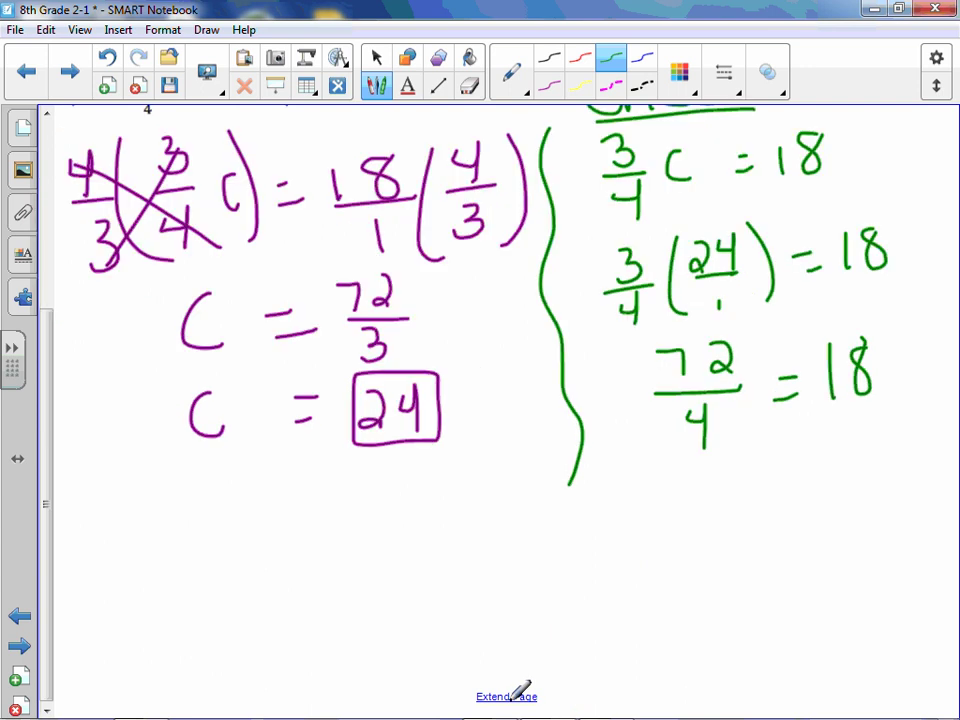
pyautogui.moveTo(681, 463); pyautogui.dragTo(680, 505)
pyautogui.moveTo(720, 464)
pyautogui.mouseDown()
pyautogui.moveTo(712, 462)
pyautogui.moveTo(785, 474)
pyautogui.mouseUp()
pyautogui.moveTo(760, 492); pyautogui.dragTo(812, 495)
pyautogui.moveTo(830, 449)
pyautogui.mouseDown()
pyautogui.moveTo(850, 458)
pyautogui.moveTo(950, 410)
pyautogui.mouseUp()
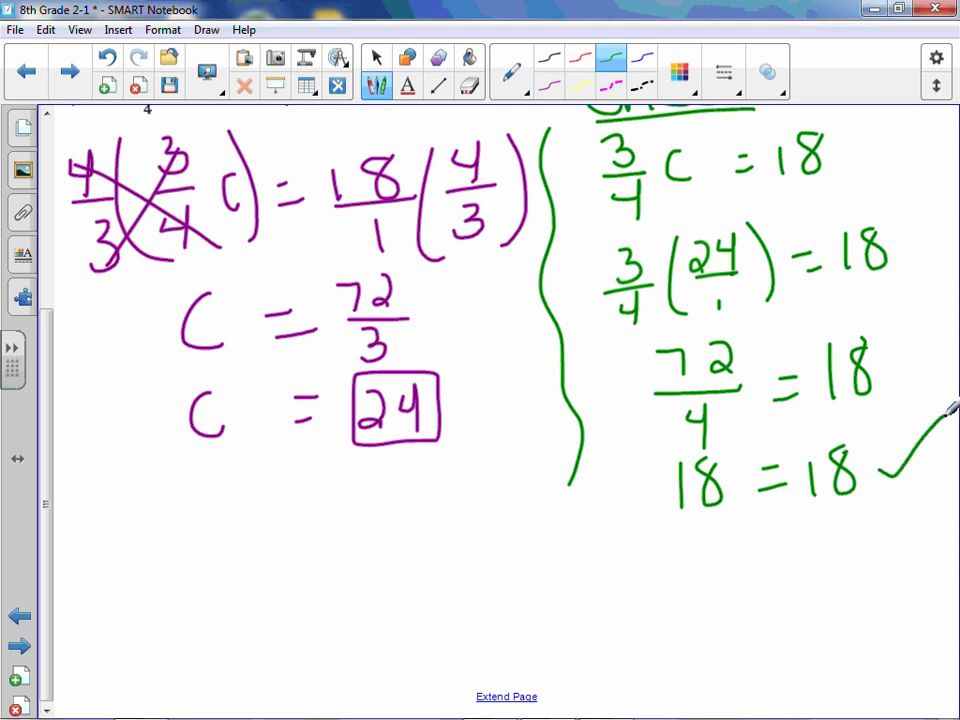
# On the next page, multiply both sides of 1/5 x = 12 by 5/1
pyautogui.click(70, 71)
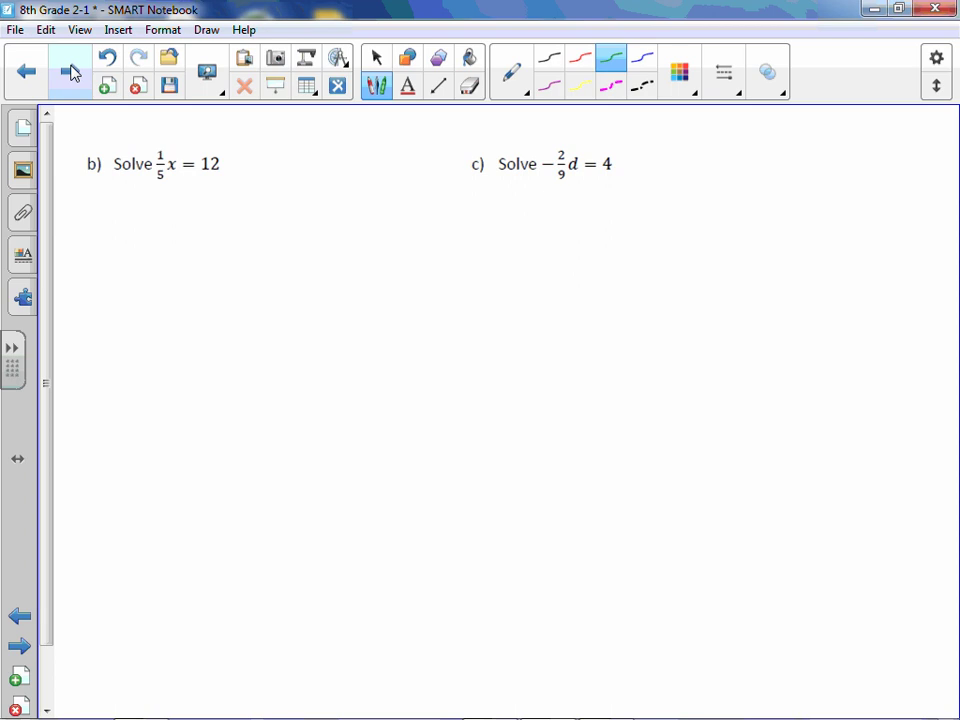
pyautogui.moveTo(150, 148)
pyautogui.mouseDown()
pyautogui.moveTo(152, 186)
pyautogui.moveTo(174, 182)
pyautogui.moveTo(196, 160)
pyautogui.moveTo(197, 184)
pyautogui.mouseUp()
pyautogui.moveTo(236, 146); pyautogui.dragTo(238, 182)
pyautogui.moveTo(257, 141)
pyautogui.mouseDown()
pyautogui.moveTo(257, 164)
pyautogui.moveTo(272, 140)
pyautogui.mouseUp()
pyautogui.moveTo(262, 189); pyautogui.dragTo(261, 207)
pyautogui.moveTo(113, 146)
pyautogui.mouseDown()
pyautogui.moveTo(109, 178)
pyautogui.moveTo(126, 144)
pyautogui.mouseUp()
pyautogui.moveTo(113, 199); pyautogui.dragTo(114, 209)
# Write 12 as 12/1, then x = 60/1 and the boxed answer x = 60
pyautogui.moveTo(129, 244); pyautogui.dragTo(152, 277)
pyautogui.moveTo(150, 244); pyautogui.dragTo(129, 277)
pyautogui.moveTo(188, 256); pyautogui.dragTo(206, 265)
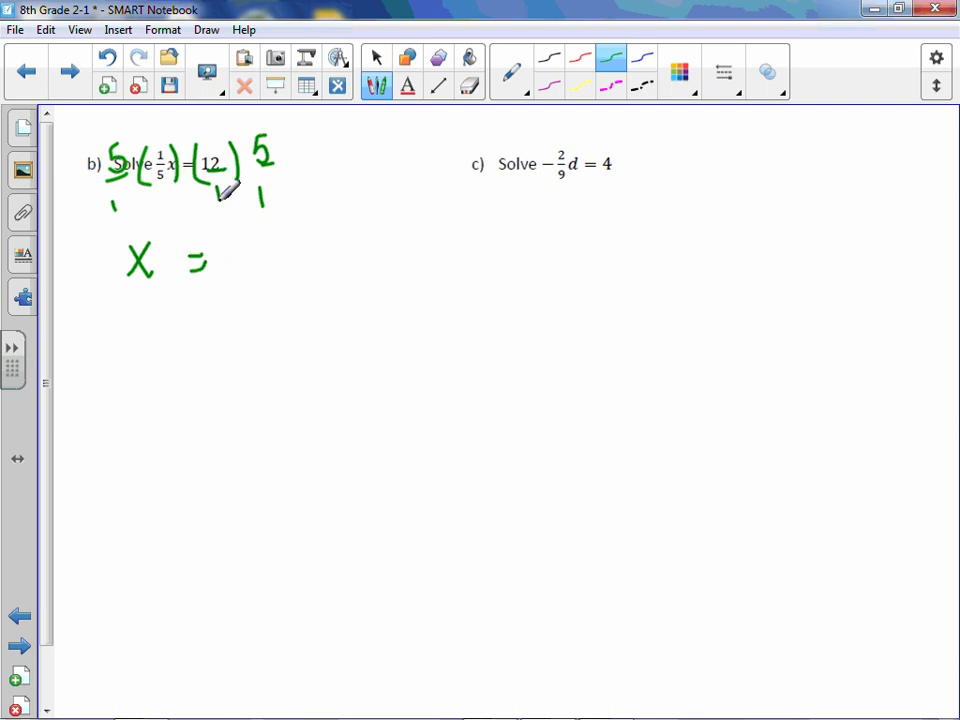
pyautogui.moveTo(217, 183); pyautogui.dragTo(219, 197)
pyautogui.moveTo(247, 234)
pyautogui.mouseDown()
pyautogui.moveTo(237, 250)
pyautogui.moveTo(260, 234)
pyautogui.moveTo(277, 261)
pyautogui.moveTo(253, 294)
pyautogui.mouseUp()
pyautogui.click(253, 283)
pyautogui.moveTo(129, 327); pyautogui.dragTo(155, 364)
pyautogui.moveTo(150, 328); pyautogui.dragTo(129, 363)
pyautogui.moveTo(202, 328); pyautogui.dragTo(212, 327)
pyautogui.moveTo(202, 346)
pyautogui.mouseDown()
pyautogui.moveTo(253, 343)
pyautogui.moveTo(268, 330)
pyautogui.moveTo(114, 369)
pyautogui.moveTo(309, 298)
pyautogui.mouseUp()
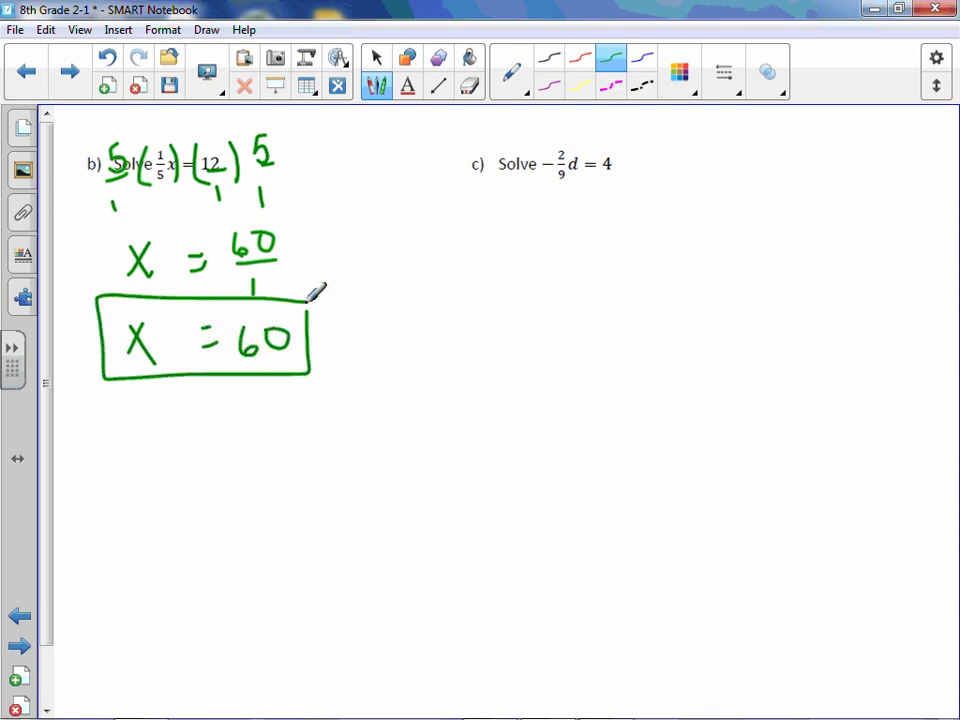
# Bracket both sides of −2/9 d = 4 and multiply each by −9/2
pyautogui.moveTo(546, 148); pyautogui.dragTo(541, 184)
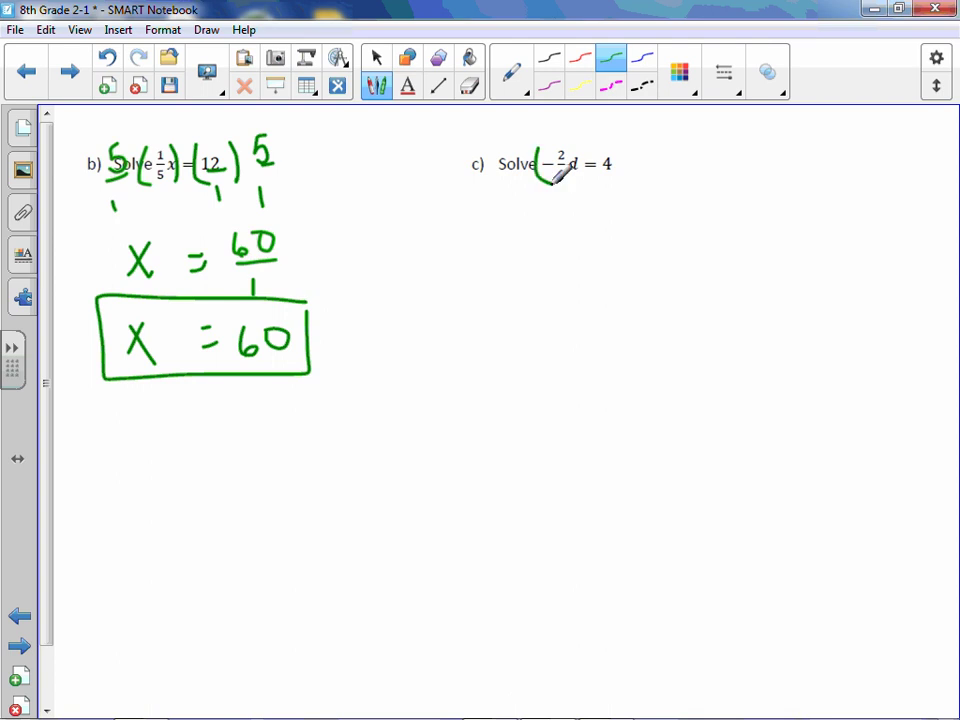
pyautogui.moveTo(581, 149)
pyautogui.mouseDown()
pyautogui.moveTo(589, 165)
pyautogui.moveTo(579, 182)
pyautogui.mouseUp()
pyautogui.moveTo(437, 166); pyautogui.dragTo(476, 158)
pyautogui.moveTo(469, 143)
pyautogui.mouseDown()
pyautogui.moveTo(469, 172)
pyautogui.moveTo(487, 184)
pyautogui.moveTo(486, 216)
pyautogui.mouseUp()
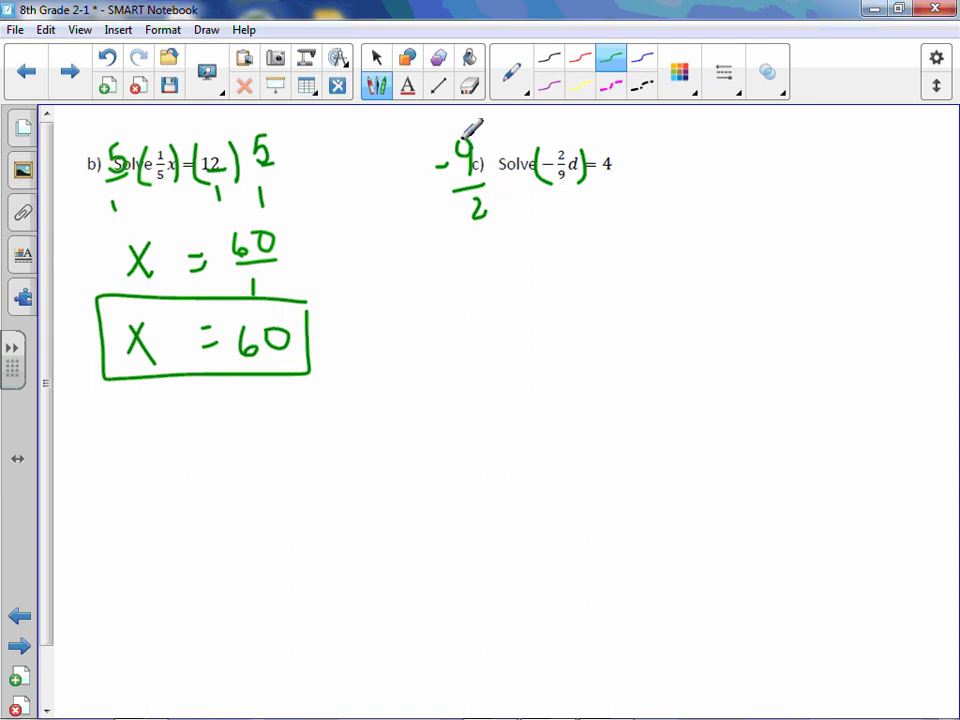
pyautogui.moveTo(603, 148)
pyautogui.mouseDown()
pyautogui.moveTo(600, 196)
pyautogui.moveTo(630, 190)
pyautogui.mouseUp()
pyautogui.moveTo(676, 138)
pyautogui.mouseDown()
pyautogui.moveTo(681, 165)
pyautogui.moveTo(700, 161)
pyautogui.moveTo(688, 193)
pyautogui.mouseUp()
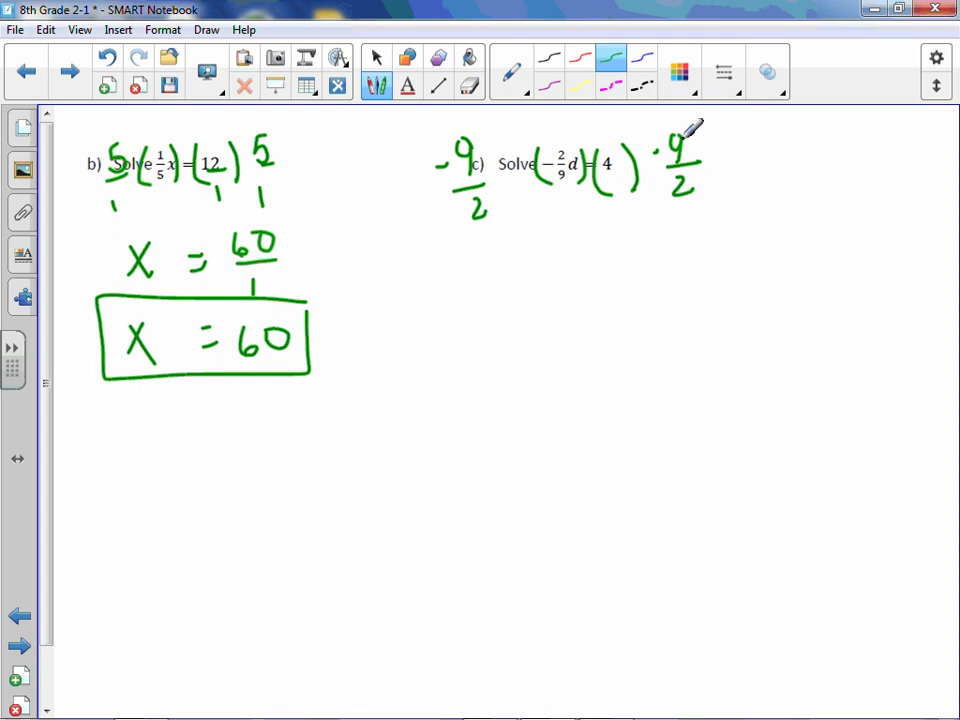
pyautogui.moveTo(605, 178)
pyautogui.mouseDown()
pyautogui.moveTo(621, 177)
pyautogui.moveTo(621, 197)
pyautogui.mouseUp()
# Write 4 as 4/1, then d = −36/2 and the boxed answer d = −18
pyautogui.moveTo(545, 266)
pyautogui.mouseDown()
pyautogui.moveTo(554, 240)
pyautogui.moveTo(553, 300)
pyautogui.moveTo(676, 246)
pyautogui.moveTo(667, 262)
pyautogui.moveTo(709, 250)
pyautogui.moveTo(704, 262)
pyautogui.mouseUp()
pyautogui.moveTo(658, 281); pyautogui.dragTo(721, 272)
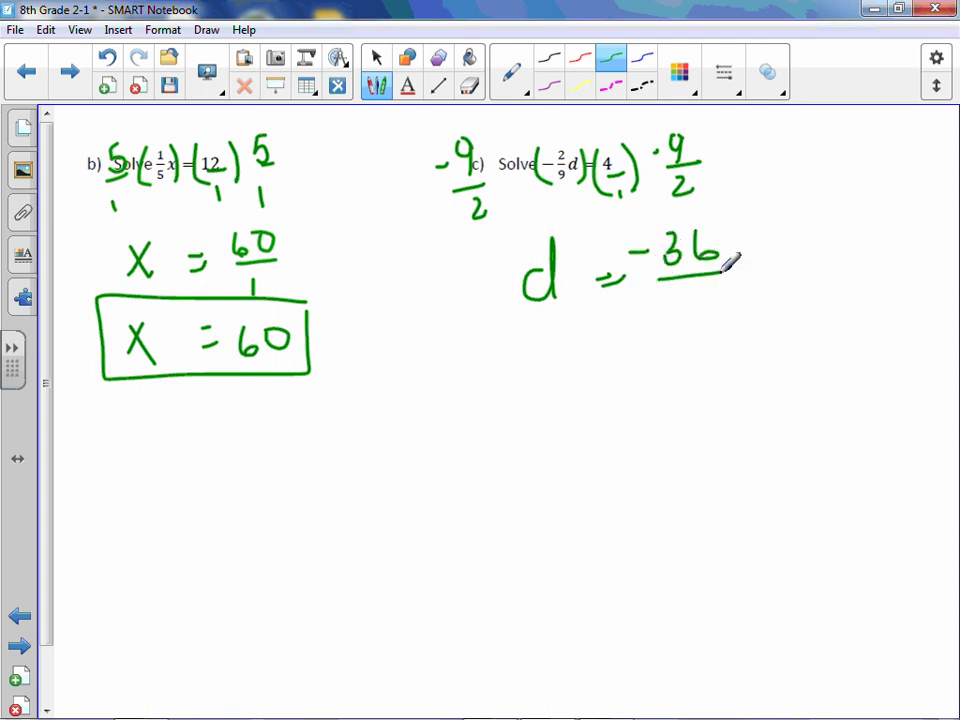
pyautogui.moveTo(671, 304); pyautogui.dragTo(701, 318)
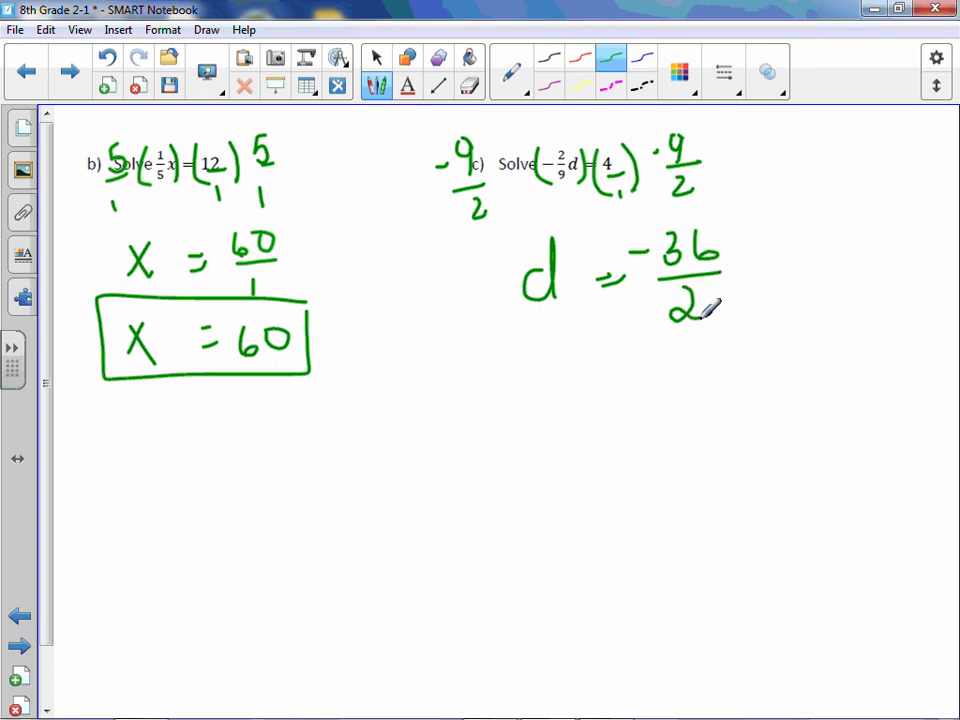
pyautogui.moveTo(556, 372)
pyautogui.mouseDown()
pyautogui.moveTo(563, 396)
pyautogui.moveTo(632, 368)
pyautogui.moveTo(643, 392)
pyautogui.moveTo(686, 382)
pyautogui.mouseUp()
pyautogui.moveTo(703, 362); pyautogui.dragTo(708, 396)
pyautogui.moveTo(746, 362)
pyautogui.mouseDown()
pyautogui.moveTo(735, 396)
pyautogui.moveTo(745, 362)
pyautogui.moveTo(508, 422)
pyautogui.moveTo(770, 332)
pyautogui.mouseUp()
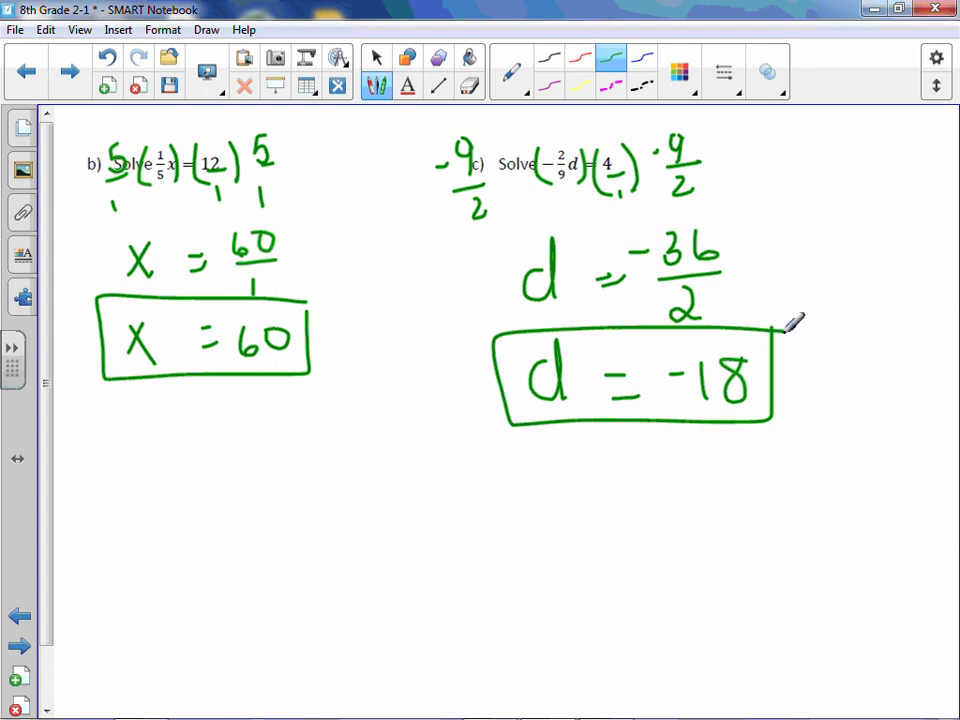
# On the next page, write 15 = 5/3 n below problem d)
pyautogui.click(67, 74)
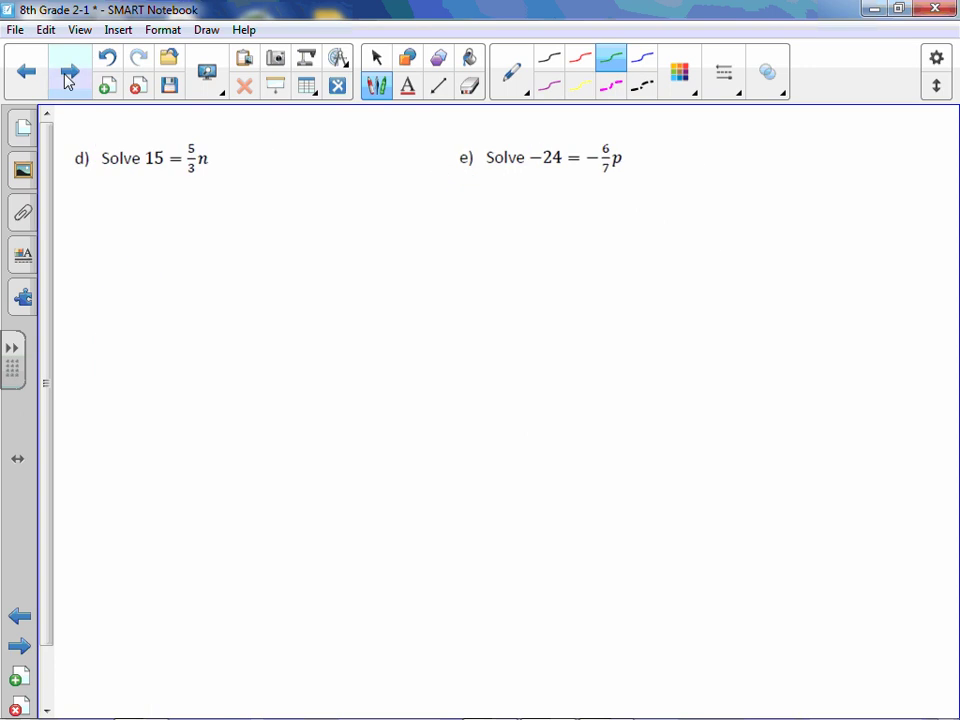
pyautogui.moveTo(113, 208); pyautogui.dragTo(114, 255)
pyautogui.moveTo(163, 207)
pyautogui.mouseDown()
pyautogui.moveTo(165, 236)
pyautogui.moveTo(139, 248)
pyautogui.mouseUp()
pyautogui.moveTo(198, 218)
pyautogui.mouseDown()
pyautogui.moveTo(215, 216)
pyautogui.moveTo(231, 232)
pyautogui.moveTo(266, 186)
pyautogui.moveTo(258, 212)
pyautogui.moveTo(287, 219)
pyautogui.mouseUp()
pyautogui.moveTo(258, 237)
pyautogui.mouseDown()
pyautogui.moveTo(268, 243)
pyautogui.moveTo(251, 257)
pyautogui.mouseUp()
pyautogui.moveTo(306, 206); pyautogui.dragTo(331, 228)
# In red, bracket both sides and multiply each by 3/5, writing 15 as 15/1
pyautogui.click(580, 57)
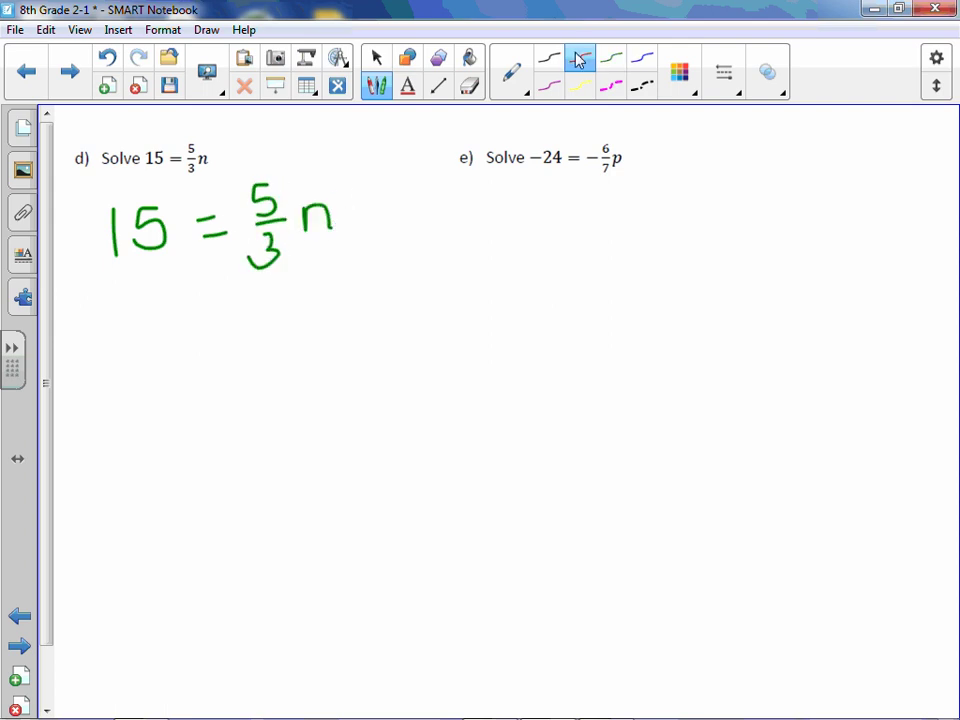
pyautogui.moveTo(246, 174); pyautogui.dragTo(281, 272)
pyautogui.moveTo(344, 173)
pyautogui.mouseDown()
pyautogui.moveTo(341, 252)
pyautogui.moveTo(382, 188)
pyautogui.moveTo(368, 206)
pyautogui.moveTo(381, 229)
pyautogui.moveTo(374, 243)
pyautogui.mouseUp()
pyautogui.moveTo(100, 200); pyautogui.dragTo(135, 288)
pyautogui.moveTo(184, 203)
pyautogui.mouseDown()
pyautogui.moveTo(199, 260)
pyautogui.moveTo(181, 281)
pyautogui.mouseUp()
pyautogui.moveTo(74, 205)
pyautogui.mouseDown()
pyautogui.moveTo(88, 232)
pyautogui.moveTo(70, 254)
pyautogui.moveTo(66, 284)
pyautogui.mouseUp()
pyautogui.moveTo(122, 250)
pyautogui.mouseDown()
pyautogui.moveTo(166, 240)
pyautogui.moveTo(152, 278)
pyautogui.mouseUp()
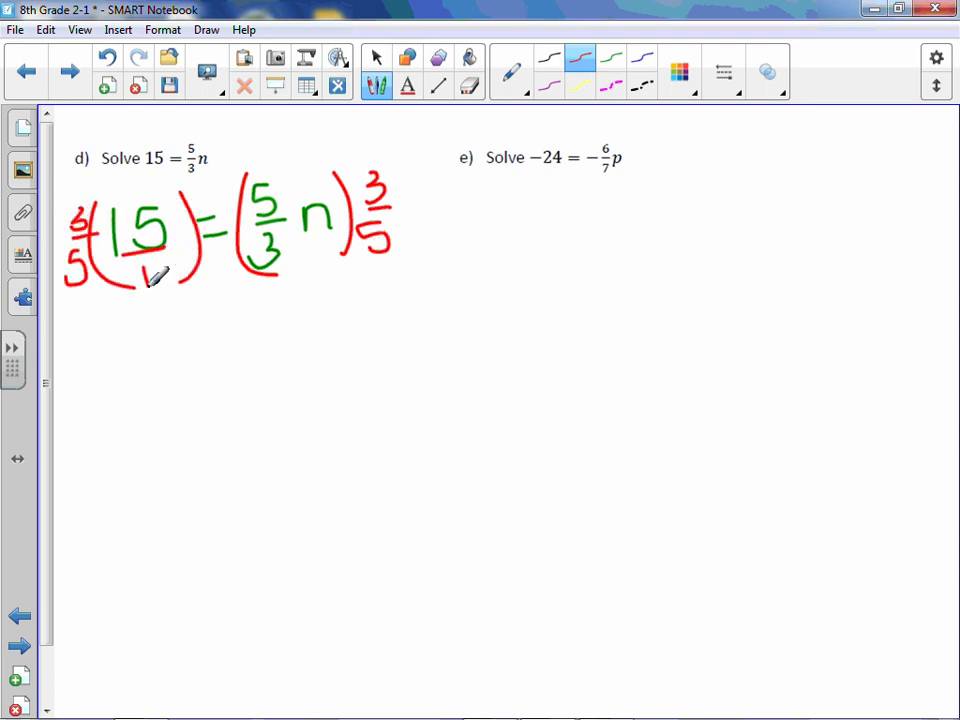
# Write 45/5 = n, then 9 = n, and box the answer
pyautogui.moveTo(309, 335); pyautogui.dragTo(340, 332)
pyautogui.moveTo(238, 318)
pyautogui.mouseDown()
pyautogui.moveTo(254, 313)
pyautogui.moveTo(253, 326)
pyautogui.mouseUp()
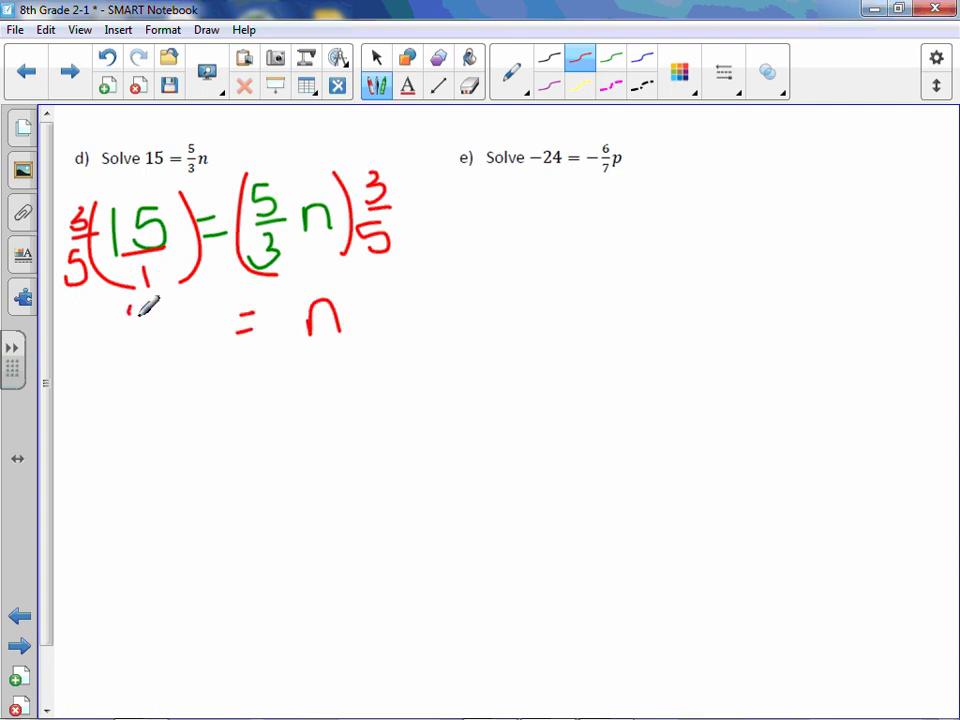
pyautogui.moveTo(146, 294)
pyautogui.mouseDown()
pyautogui.moveTo(150, 326)
pyautogui.moveTo(167, 321)
pyautogui.moveTo(186, 333)
pyautogui.moveTo(158, 368)
pyautogui.mouseUp()
pyautogui.moveTo(262, 424)
pyautogui.mouseDown()
pyautogui.moveTo(285, 422)
pyautogui.moveTo(287, 434)
pyautogui.mouseUp()
pyautogui.moveTo(195, 400)
pyautogui.mouseDown()
pyautogui.moveTo(203, 393)
pyautogui.moveTo(197, 444)
pyautogui.mouseUp()
pyautogui.moveTo(311, 440); pyautogui.dragTo(332, 437)
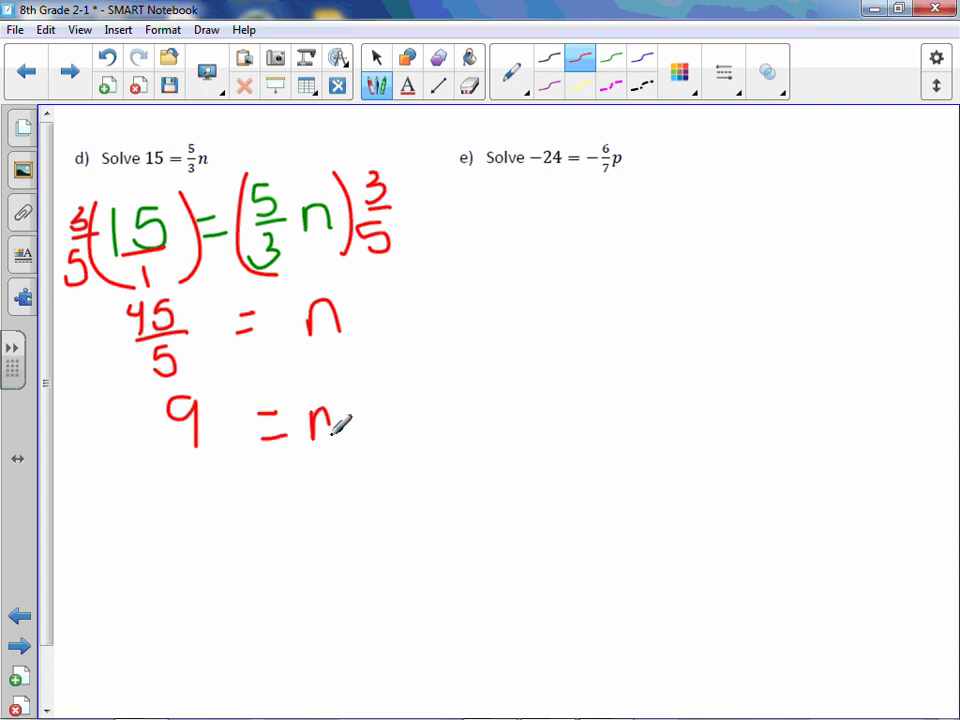
pyautogui.moveTo(376, 381)
pyautogui.mouseDown()
pyautogui.moveTo(376, 461)
pyautogui.moveTo(146, 382)
pyautogui.moveTo(378, 380)
pyautogui.mouseUp()
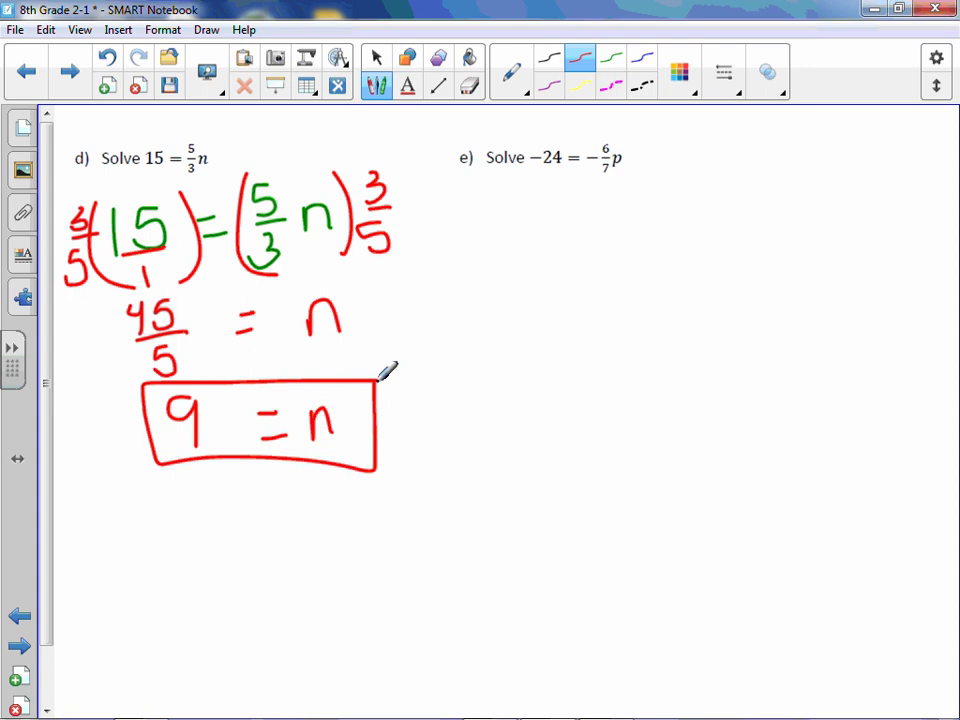
# Write −24 = −6/7 p in blue under problem e)
pyautogui.click(642, 60)
pyautogui.moveTo(481, 224)
pyautogui.mouseDown()
pyautogui.moveTo(591, 230)
pyautogui.moveTo(646, 211)
pyautogui.mouseUp()
pyautogui.moveTo(630, 224)
pyautogui.mouseDown()
pyautogui.moveTo(690, 196)
pyautogui.moveTo(721, 205)
pyautogui.moveTo(740, 214)
pyautogui.moveTo(730, 264)
pyautogui.mouseUp()
pyautogui.moveTo(776, 206)
pyautogui.mouseDown()
pyautogui.moveTo(778, 243)
pyautogui.moveTo(776, 203)
pyautogui.mouseUp()
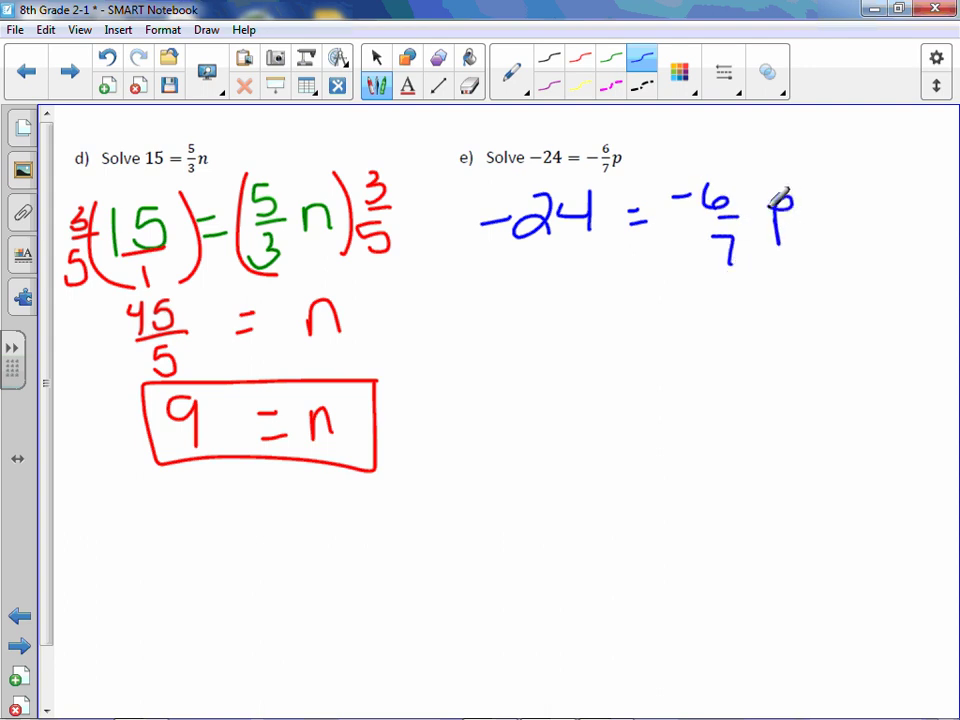
# In purple, bracket both sides and multiply each by −7/6
pyautogui.click(549, 86)
pyautogui.moveTo(668, 170); pyautogui.dragTo(702, 265)
pyautogui.moveTo(823, 170); pyautogui.dragTo(827, 254)
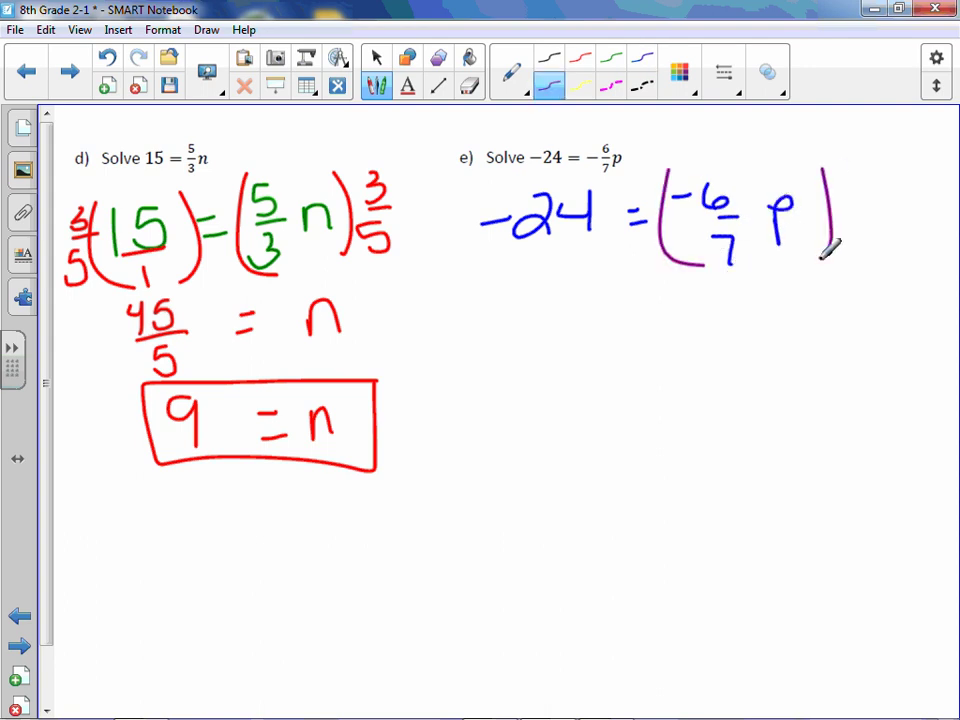
pyautogui.moveTo(850, 196)
pyautogui.mouseDown()
pyautogui.moveTo(904, 208)
pyautogui.moveTo(882, 256)
pyautogui.mouseUp()
pyautogui.moveTo(474, 192); pyautogui.dragTo(520, 268)
pyautogui.moveTo(606, 190); pyautogui.dragTo(614, 260)
pyautogui.moveTo(418, 210)
pyautogui.mouseDown()
pyautogui.moveTo(466, 215)
pyautogui.moveTo(440, 236)
pyautogui.moveTo(460, 268)
pyautogui.mouseUp()
# Draw a magenta dashed divider between problems d) and e), then write −24 as −24/1
pyautogui.click(610, 86)
pyautogui.moveTo(406, 122); pyautogui.dragTo(410, 706)
pyautogui.click(552, 87)
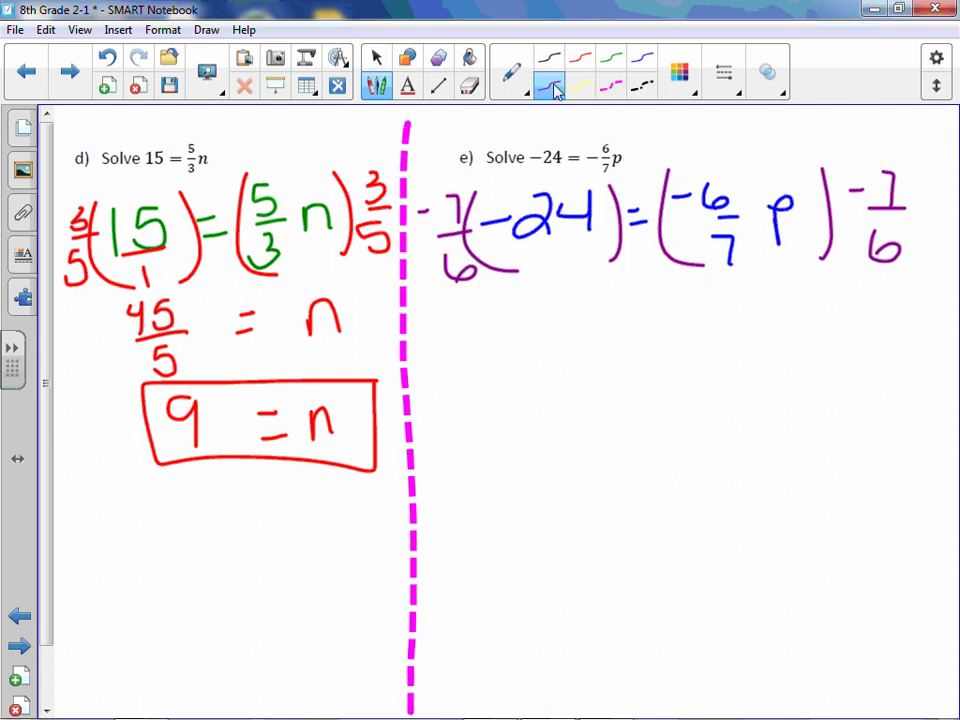
pyautogui.moveTo(506, 241)
pyautogui.mouseDown()
pyautogui.moveTo(578, 233)
pyautogui.moveTo(564, 271)
pyautogui.mouseUp()
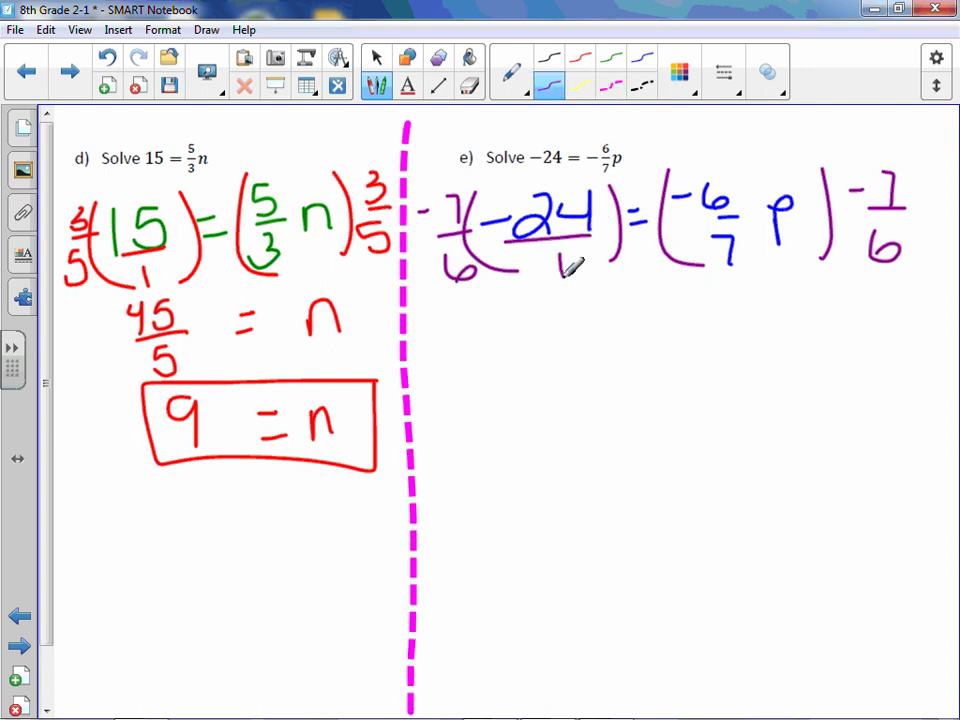
# Write the result line 168/6 = p in purple
pyautogui.moveTo(697, 333); pyautogui.dragTo(725, 333)
pyautogui.moveTo(695, 347)
pyautogui.mouseDown()
pyautogui.moveTo(727, 346)
pyautogui.moveTo(766, 375)
pyautogui.mouseUp()
pyautogui.moveTo(760, 320); pyautogui.dragTo(775, 322)
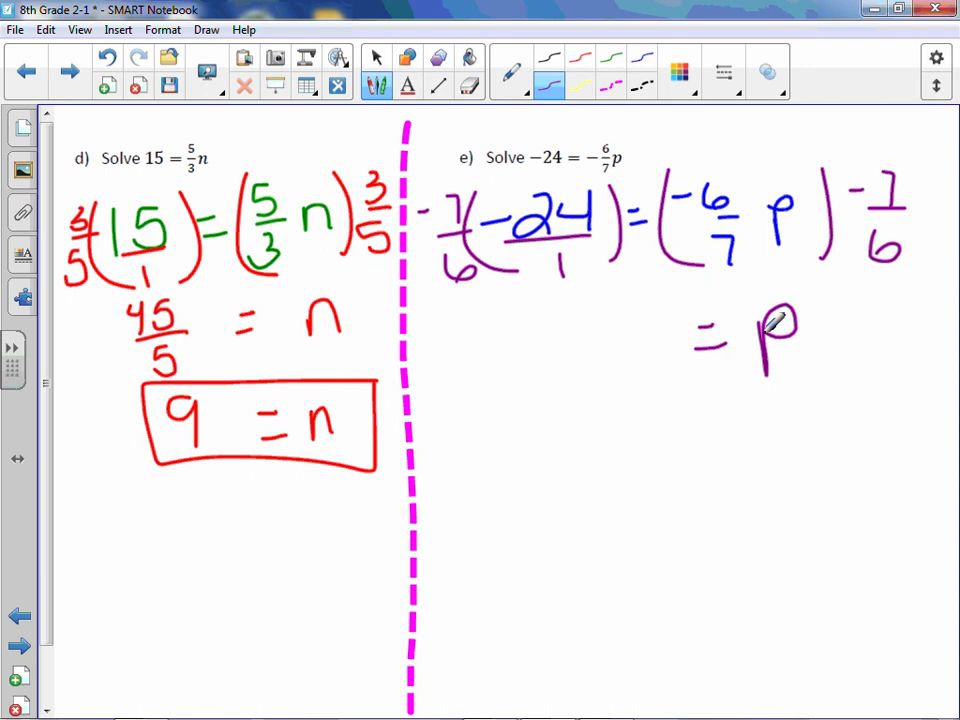
pyautogui.moveTo(538, 312)
pyautogui.mouseDown()
pyautogui.moveTo(540, 343)
pyautogui.moveTo(558, 332)
pyautogui.mouseUp()
pyautogui.moveTo(618, 306); pyautogui.dragTo(620, 304)
pyautogui.moveTo(537, 352)
pyautogui.mouseDown()
pyautogui.moveTo(627, 351)
pyautogui.moveTo(584, 398)
pyautogui.moveTo(600, 398)
pyautogui.mouseUp()
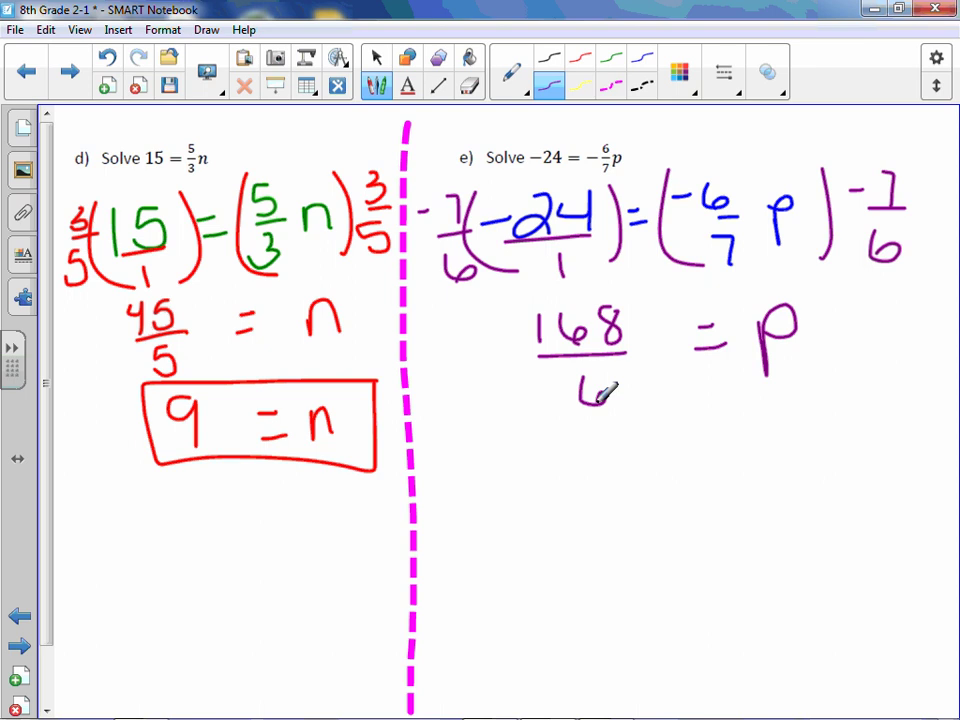
# Write the answer 28 = p below and box it
pyautogui.moveTo(576, 457)
pyautogui.mouseDown()
pyautogui.moveTo(606, 471)
pyautogui.moveTo(605, 496)
pyautogui.mouseUp()
pyautogui.moveTo(645, 455)
pyautogui.mouseDown()
pyautogui.moveTo(630, 475)
pyautogui.moveTo(622, 468)
pyautogui.mouseUp()
pyautogui.moveTo(698, 462)
pyautogui.mouseDown()
pyautogui.moveTo(716, 461)
pyautogui.moveTo(727, 485)
pyautogui.mouseUp()
pyautogui.moveTo(773, 447); pyautogui.dragTo(770, 497)
pyautogui.moveTo(773, 452); pyautogui.dragTo(776, 478)
pyautogui.moveTo(560, 432); pyautogui.dragTo(752, 528)
pyautogui.moveTo(811, 528); pyautogui.dragTo(571, 417)
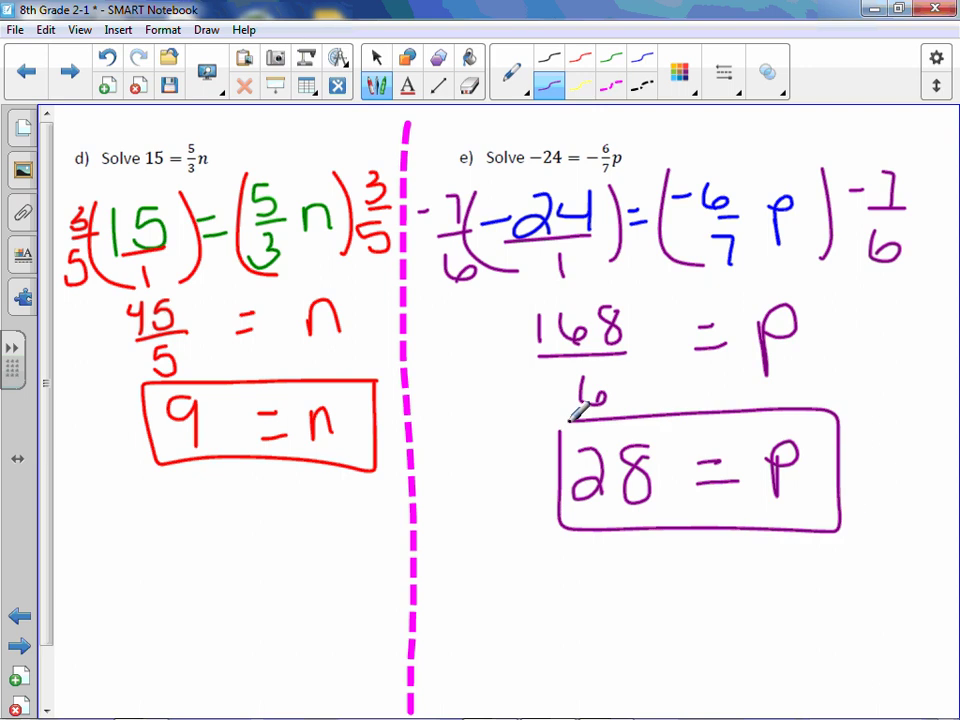
# On the next page, convert problem f)'s mixed numbers to 3/2 x = 33/2 in purple ink
pyautogui.click(67, 72)
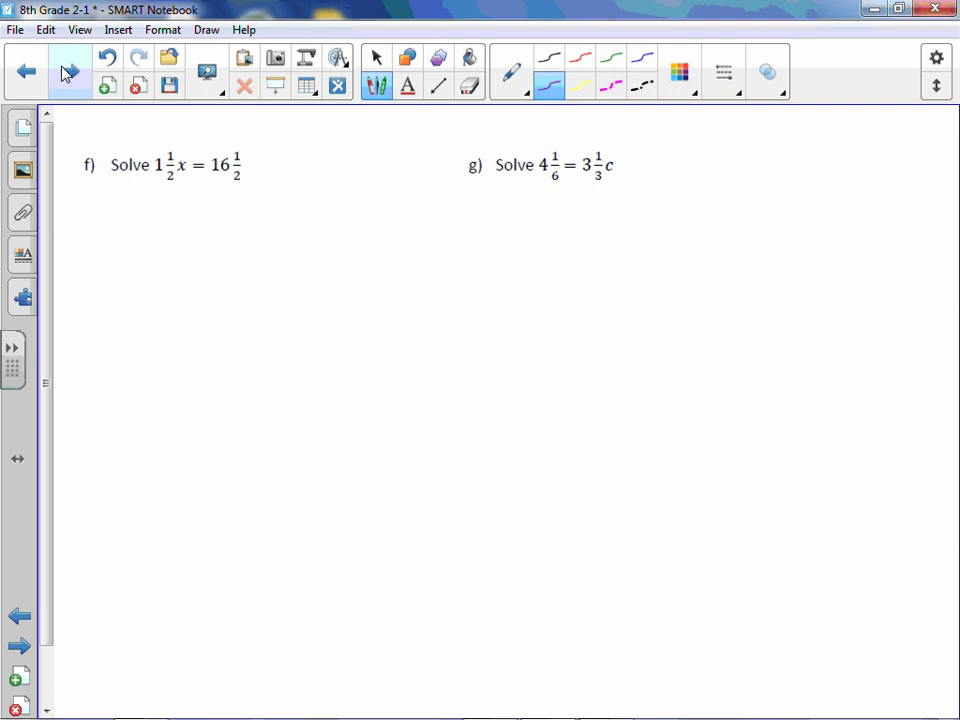
pyautogui.moveTo(291, 137)
pyautogui.mouseDown()
pyautogui.moveTo(291, 168)
pyautogui.moveTo(334, 151)
pyautogui.moveTo(335, 194)
pyautogui.mouseUp()
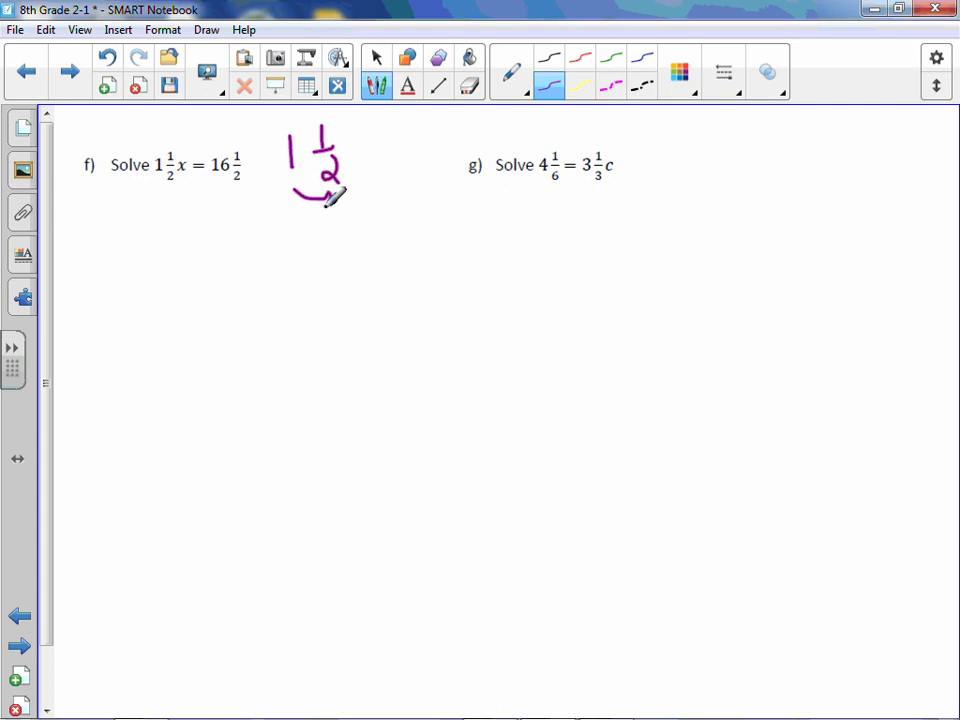
pyautogui.moveTo(344, 132)
pyautogui.mouseDown()
pyautogui.moveTo(353, 165)
pyautogui.moveTo(364, 120)
pyautogui.mouseUp()
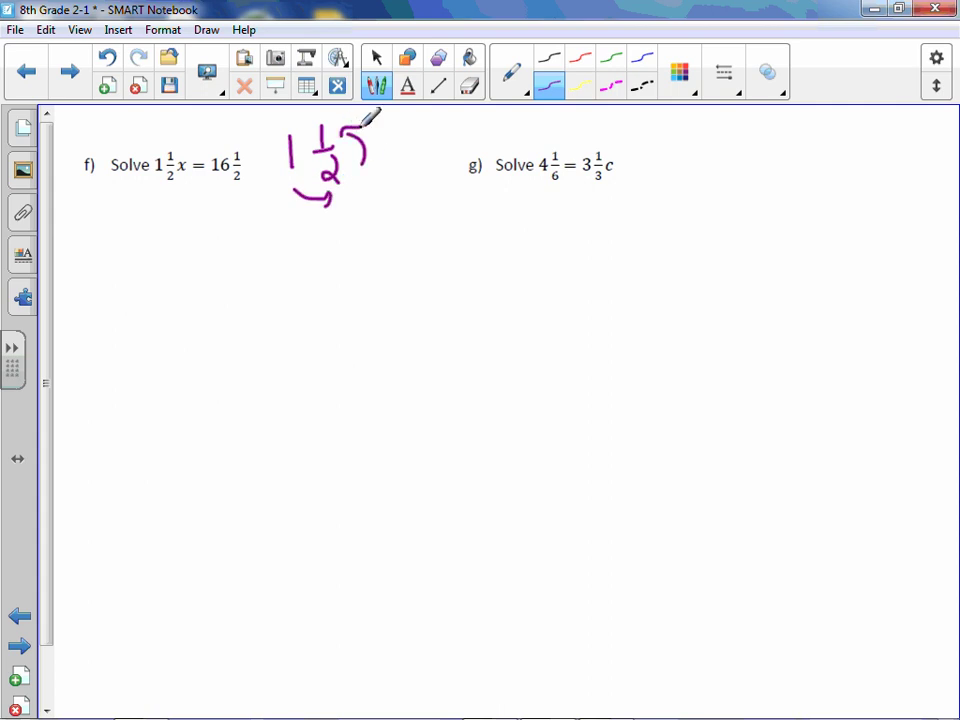
pyautogui.moveTo(122, 232)
pyautogui.mouseDown()
pyautogui.moveTo(126, 262)
pyautogui.moveTo(163, 272)
pyautogui.mouseUp()
pyautogui.moveTo(114, 298); pyautogui.dragTo(140, 320)
pyautogui.moveTo(183, 257)
pyautogui.mouseDown()
pyautogui.moveTo(201, 287)
pyautogui.moveTo(185, 288)
pyautogui.mouseUp()
pyautogui.moveTo(237, 268)
pyautogui.mouseDown()
pyautogui.moveTo(255, 265)
pyautogui.moveTo(268, 277)
pyautogui.mouseUp()
pyautogui.moveTo(207, 175)
pyautogui.mouseDown()
pyautogui.moveTo(229, 181)
pyautogui.moveTo(225, 192)
pyautogui.mouseUp()
pyautogui.moveTo(245, 147)
pyautogui.mouseDown()
pyautogui.moveTo(250, 174)
pyautogui.moveTo(267, 137)
pyautogui.mouseUp()
pyautogui.moveTo(283, 236)
pyautogui.mouseDown()
pyautogui.moveTo(291, 257)
pyautogui.moveTo(337, 263)
pyautogui.mouseUp()
pyautogui.moveTo(290, 290); pyautogui.dragTo(318, 312)
# In red ink, bracket both sides and multiply each by 2/3
pyautogui.click(583, 57)
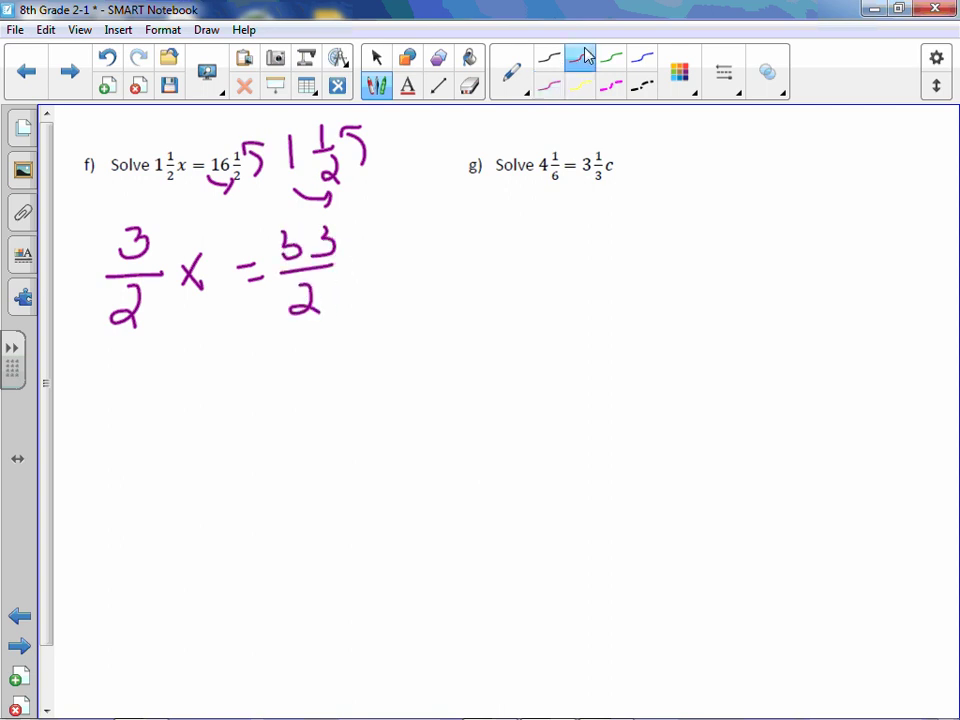
pyautogui.moveTo(97, 215); pyautogui.dragTo(100, 354)
pyautogui.moveTo(201, 227); pyautogui.dragTo(210, 314)
pyautogui.moveTo(60, 246)
pyautogui.mouseDown()
pyautogui.moveTo(86, 272)
pyautogui.moveTo(84, 306)
pyautogui.moveTo(68, 330)
pyautogui.mouseUp()
pyautogui.moveTo(270, 228); pyautogui.dragTo(318, 330)
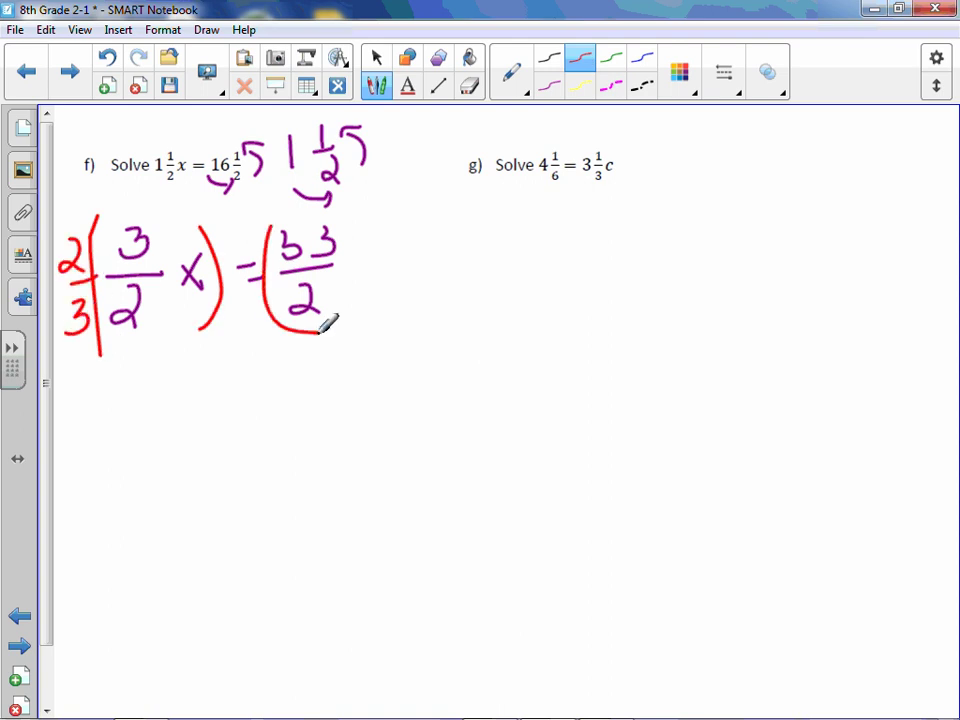
pyautogui.moveTo(360, 232); pyautogui.dragTo(362, 318)
pyautogui.moveTo(396, 220)
pyautogui.mouseDown()
pyautogui.moveTo(428, 250)
pyautogui.moveTo(404, 306)
pyautogui.mouseUp()
pyautogui.moveTo(158, 405); pyautogui.dragTo(190, 455)
# Write X = 64/6, then X = 11, and box the answer
pyautogui.moveTo(190, 408); pyautogui.dragTo(170, 458)
pyautogui.moveTo(230, 427); pyautogui.dragTo(279, 427)
pyautogui.moveTo(314, 366)
pyautogui.mouseDown()
pyautogui.moveTo(320, 392)
pyautogui.moveTo(355, 386)
pyautogui.mouseUp()
pyautogui.moveTo(305, 408)
pyautogui.mouseDown()
pyautogui.moveTo(360, 404)
pyautogui.moveTo(330, 453)
pyautogui.moveTo(332, 445)
pyautogui.mouseUp()
pyautogui.moveTo(178, 512)
pyautogui.mouseDown()
pyautogui.moveTo(203, 550)
pyautogui.moveTo(176, 556)
pyautogui.mouseUp()
pyautogui.moveTo(258, 528)
pyautogui.mouseDown()
pyautogui.moveTo(290, 526)
pyautogui.moveTo(295, 541)
pyautogui.moveTo(321, 546)
pyautogui.mouseUp()
pyautogui.moveTo(340, 512); pyautogui.dragTo(342, 548)
pyautogui.moveTo(376, 497)
pyautogui.mouseDown()
pyautogui.moveTo(255, 586)
pyautogui.moveTo(292, 490)
pyautogui.moveTo(374, 494)
pyautogui.mouseUp()
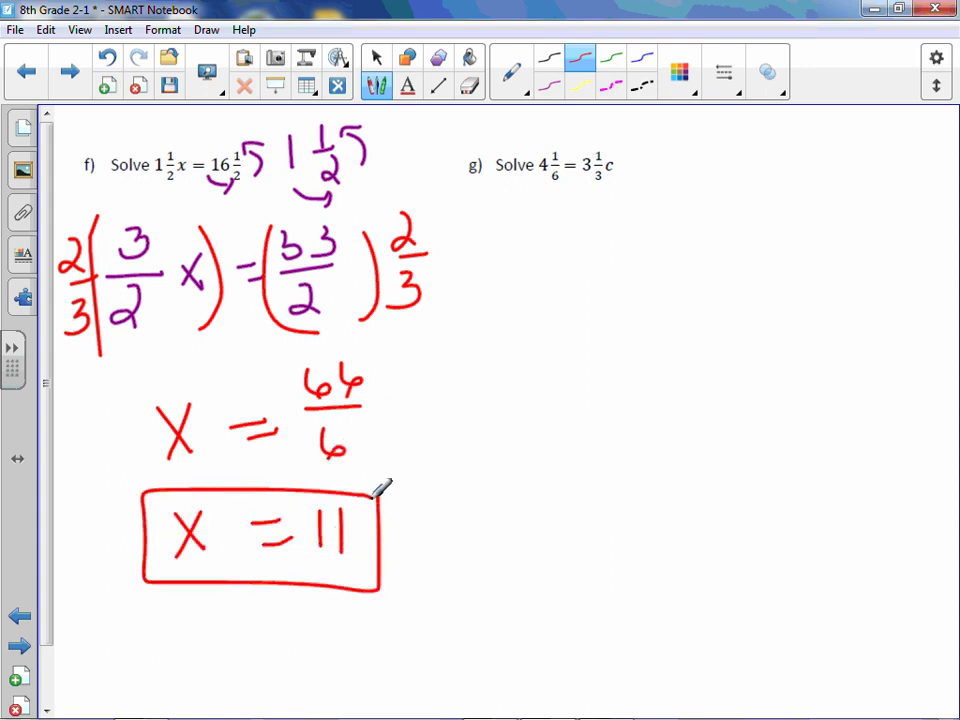
pyautogui.click(550, 59)
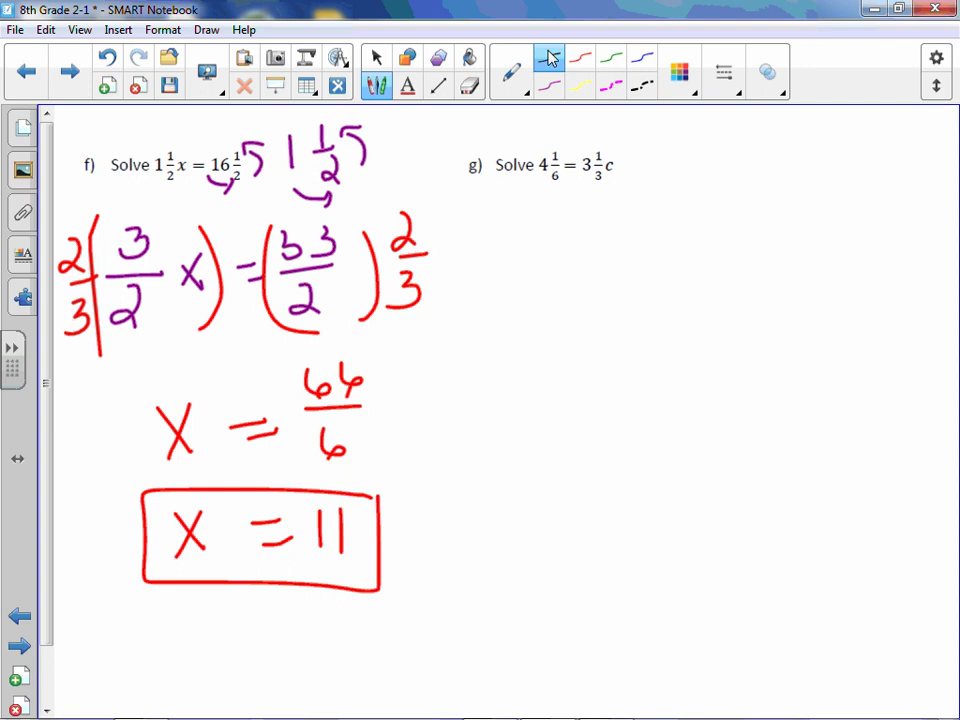
# Draw a magenta dashed divider before problem g), then write 25/6 = 10/3 c in blue
pyautogui.click(611, 87)
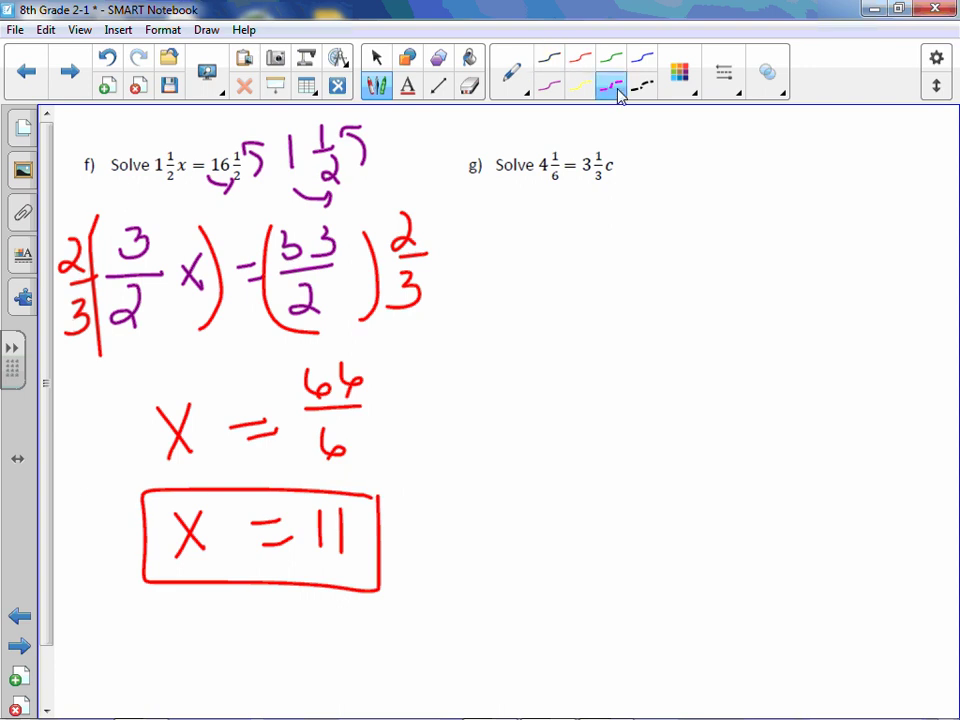
pyautogui.moveTo(433, 138); pyautogui.dragTo(478, 705)
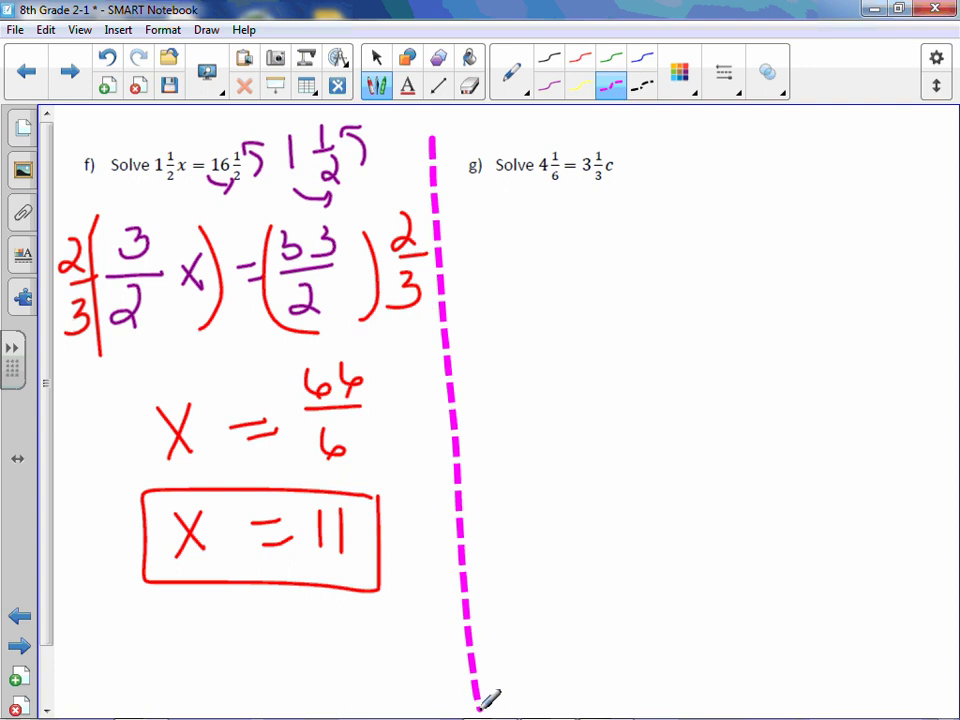
pyautogui.click(644, 60)
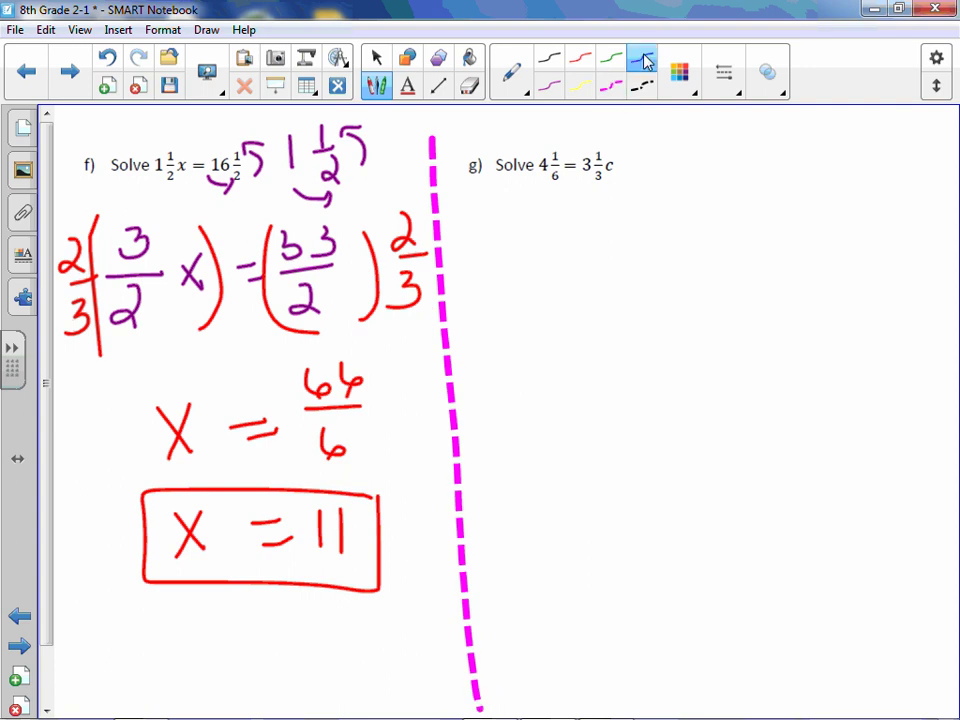
pyautogui.moveTo(512, 212)
pyautogui.mouseDown()
pyautogui.moveTo(541, 240)
pyautogui.moveTo(568, 204)
pyautogui.moveTo(550, 242)
pyautogui.mouseUp()
pyautogui.moveTo(504, 257)
pyautogui.mouseDown()
pyautogui.moveTo(584, 248)
pyautogui.moveTo(539, 299)
pyautogui.mouseUp()
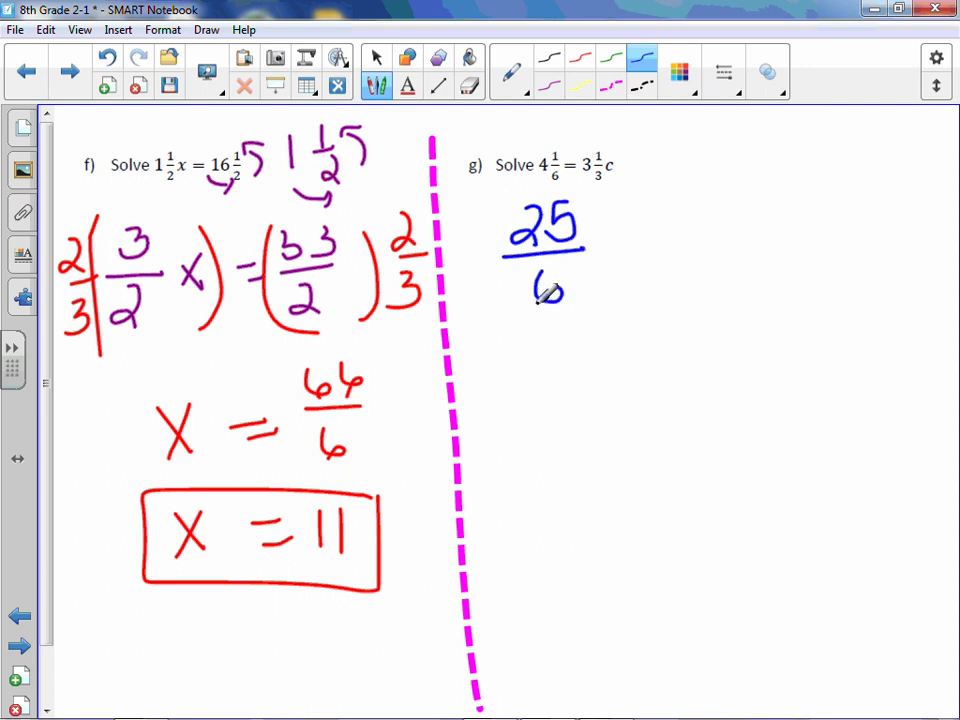
pyautogui.moveTo(621, 236); pyautogui.dragTo(637, 233)
pyautogui.moveTo(624, 255); pyautogui.dragTo(648, 249)
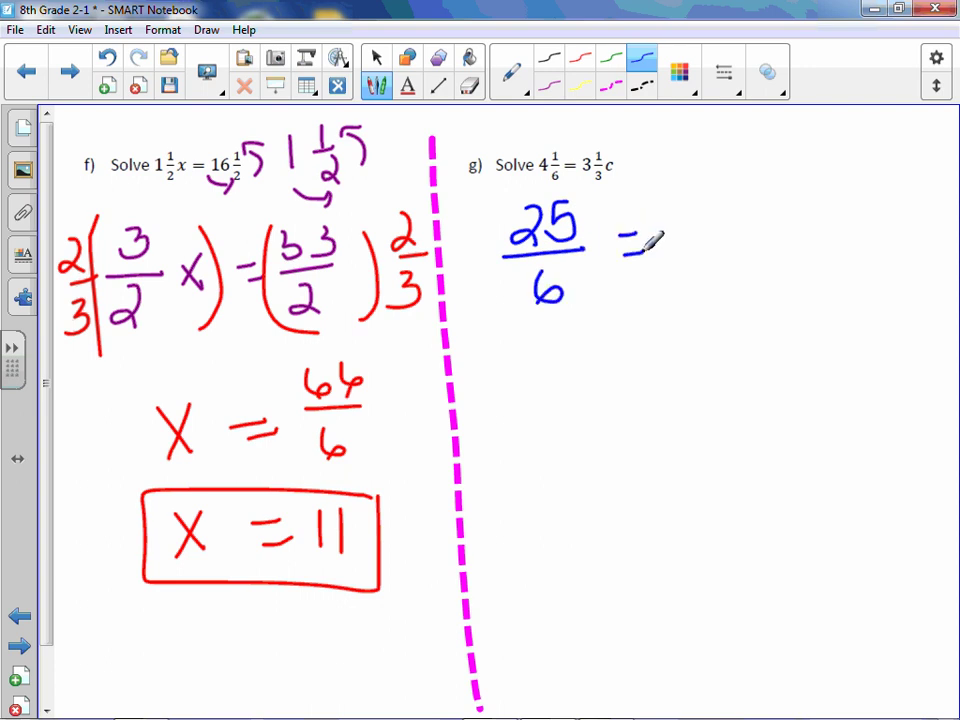
pyautogui.moveTo(688, 185)
pyautogui.mouseDown()
pyautogui.moveTo(690, 212)
pyautogui.moveTo(719, 184)
pyautogui.mouseUp()
pyautogui.moveTo(672, 232)
pyautogui.mouseDown()
pyautogui.moveTo(739, 223)
pyautogui.moveTo(698, 280)
pyautogui.mouseUp()
pyautogui.moveTo(786, 214); pyautogui.dragTo(806, 228)
# In green ink, bracket both sides and multiply each by 3/10
pyautogui.click(611, 58)
pyautogui.moveTo(673, 162); pyautogui.dragTo(707, 295)
pyautogui.moveTo(813, 161); pyautogui.dragTo(815, 275)
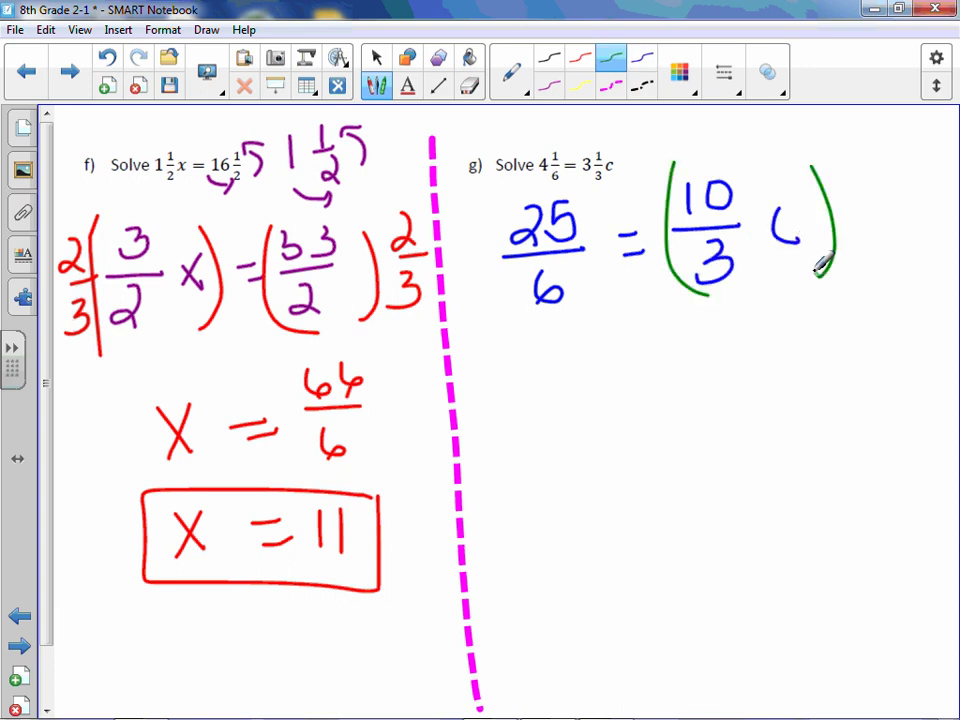
pyautogui.moveTo(854, 176)
pyautogui.mouseDown()
pyautogui.moveTo(871, 185)
pyautogui.moveTo(861, 225)
pyautogui.moveTo(906, 234)
pyautogui.mouseUp()
pyautogui.hotkey('ctrl', 'z')
pyautogui.moveTo(866, 243); pyautogui.dragTo(866, 268)
pyautogui.moveTo(895, 243)
pyautogui.mouseDown()
pyautogui.moveTo(917, 249)
pyautogui.moveTo(893, 242)
pyautogui.mouseUp()
pyautogui.click(490, 200)
pyautogui.moveTo(494, 200); pyautogui.dragTo(535, 343)
pyautogui.moveTo(597, 200); pyautogui.dragTo(596, 310)
pyautogui.moveTo(466, 221)
pyautogui.mouseDown()
pyautogui.moveTo(460, 238)
pyautogui.moveTo(497, 250)
pyautogui.mouseUp()
pyautogui.moveTo(461, 296)
pyautogui.mouseDown()
pyautogui.moveTo(462, 324)
pyautogui.moveTo(478, 300)
pyautogui.mouseUp()
pyautogui.moveTo(456, 212); pyautogui.dragTo(460, 238)
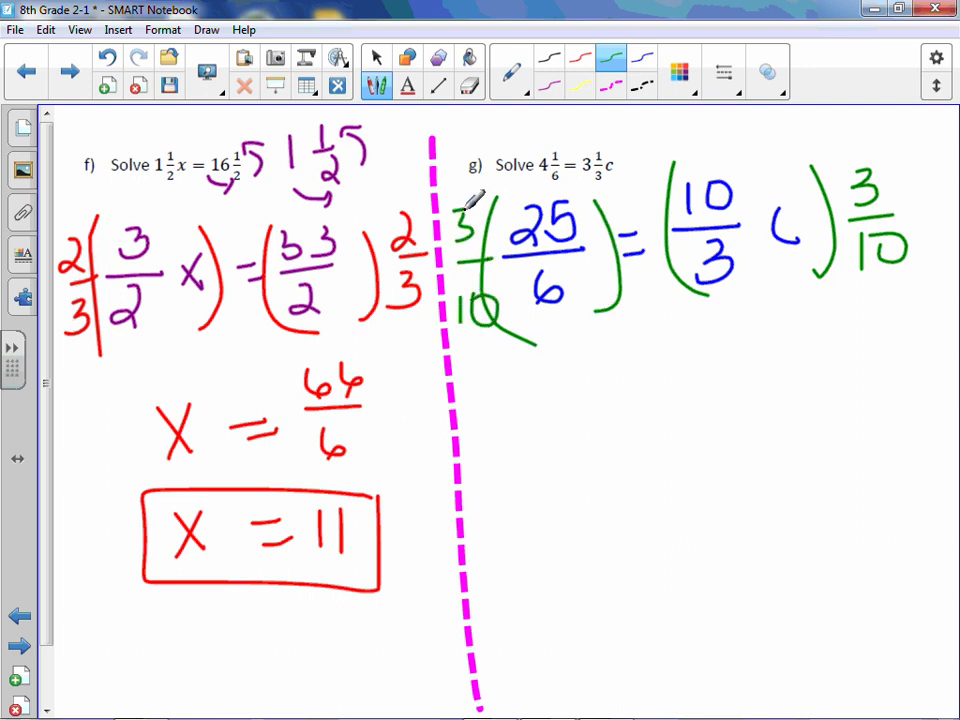
# Cancel 10/3 against 3/10 and write 75/60 = C
pyautogui.moveTo(682, 378); pyautogui.dragTo(712, 376)
pyautogui.moveTo(692, 405); pyautogui.dragTo(722, 403)
pyautogui.moveTo(795, 353)
pyautogui.mouseDown()
pyautogui.moveTo(766, 380)
pyautogui.moveTo(820, 386)
pyautogui.mouseUp()
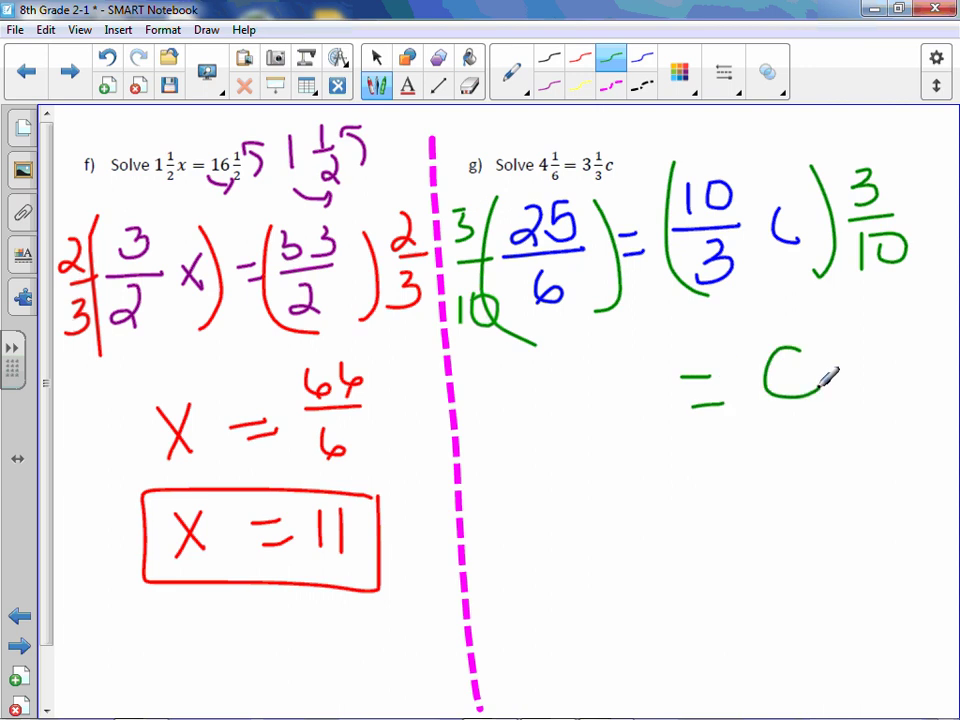
pyautogui.moveTo(725, 162); pyautogui.dragTo(698, 295)
pyautogui.moveTo(892, 160); pyautogui.dragTo(862, 308)
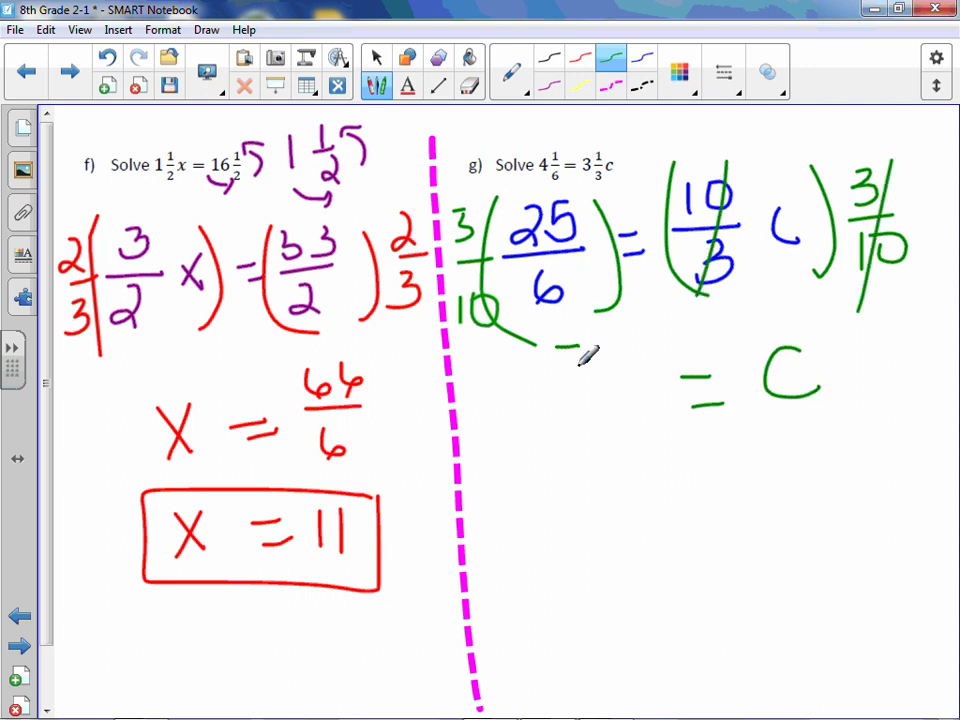
pyautogui.moveTo(558, 346); pyautogui.dragTo(578, 376)
pyautogui.moveTo(622, 343)
pyautogui.mouseDown()
pyautogui.moveTo(600, 376)
pyautogui.moveTo(650, 381)
pyautogui.mouseUp()
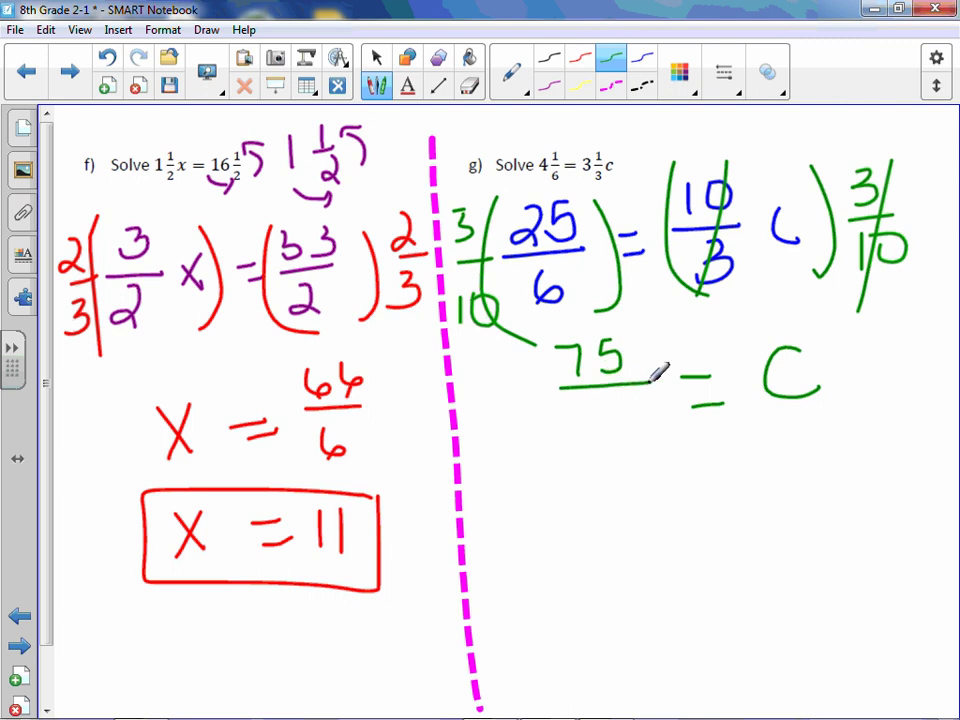
pyautogui.moveTo(583, 418)
pyautogui.mouseDown()
pyautogui.moveTo(576, 438)
pyautogui.moveTo(584, 438)
pyautogui.mouseUp()
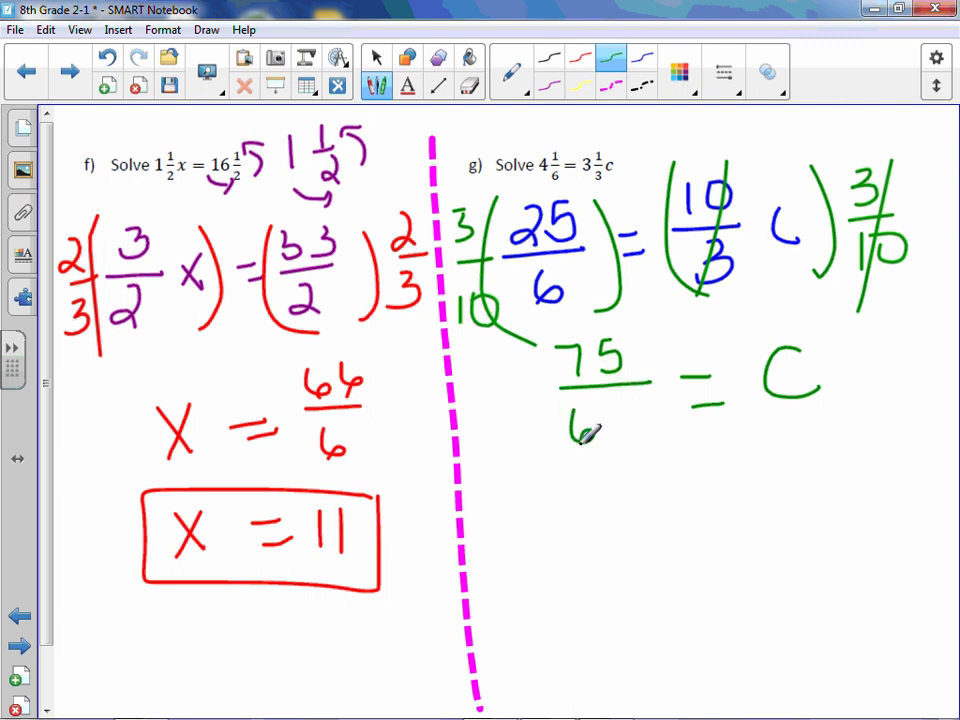
pyautogui.moveTo(636, 416); pyautogui.dragTo(630, 418)
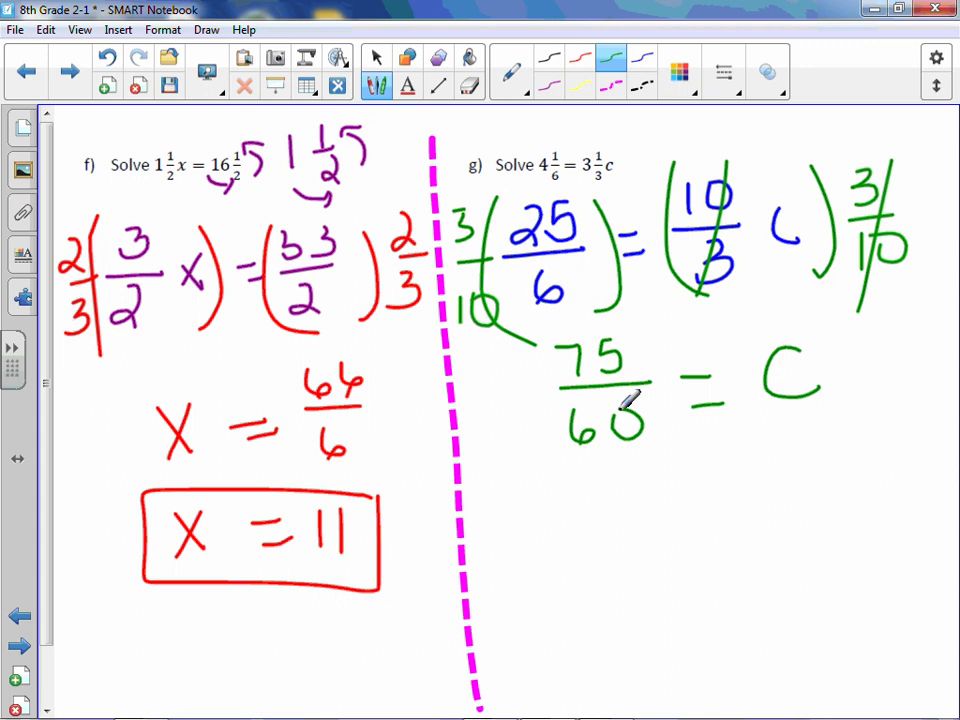
# Write 1.25 = C and 1 1/4 = C below, then box both answers
pyautogui.moveTo(556, 487); pyautogui.dragTo(558, 524)
pyautogui.click(598, 521)
pyautogui.moveTo(622, 497); pyautogui.dragTo(642, 522)
pyautogui.moveTo(680, 476); pyautogui.dragTo(662, 516)
pyautogui.moveTo(722, 489)
pyautogui.mouseDown()
pyautogui.moveTo(752, 487)
pyautogui.moveTo(752, 510)
pyautogui.mouseUp()
pyautogui.moveTo(815, 472); pyautogui.dragTo(825, 484)
pyautogui.moveTo(601, 568); pyautogui.dragTo(604, 612)
pyautogui.moveTo(657, 572)
pyautogui.mouseDown()
pyautogui.moveTo(660, 585)
pyautogui.moveTo(677, 588)
pyautogui.moveTo(682, 610)
pyautogui.moveTo(672, 620)
pyautogui.mouseUp()
pyautogui.moveTo(738, 583); pyautogui.dragTo(766, 581)
pyautogui.moveTo(740, 597); pyautogui.dragTo(770, 596)
pyautogui.moveTo(820, 573)
pyautogui.mouseDown()
pyautogui.moveTo(800, 586)
pyautogui.moveTo(826, 598)
pyautogui.mouseUp()
pyautogui.moveTo(853, 462)
pyautogui.mouseDown()
pyautogui.moveTo(854, 585)
pyautogui.moveTo(592, 630)
pyautogui.moveTo(515, 462)
pyautogui.moveTo(856, 458)
pyautogui.mouseUp()
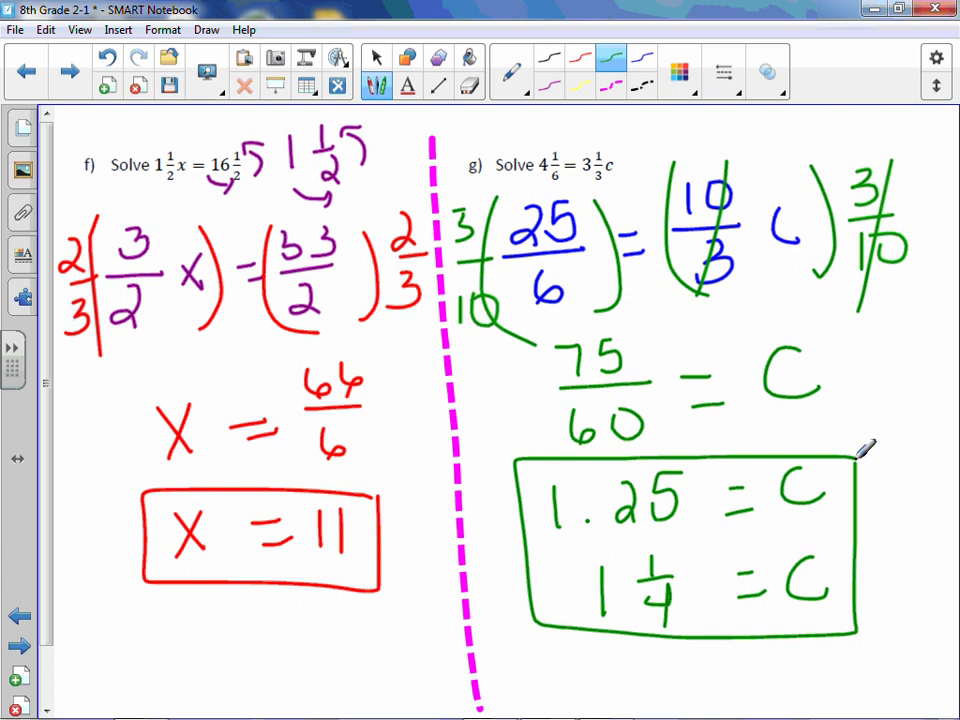
# On the next page, rewrite problem h) as −77/8 w = 108 and draw a magenta dashed divider
pyautogui.click(70, 72)
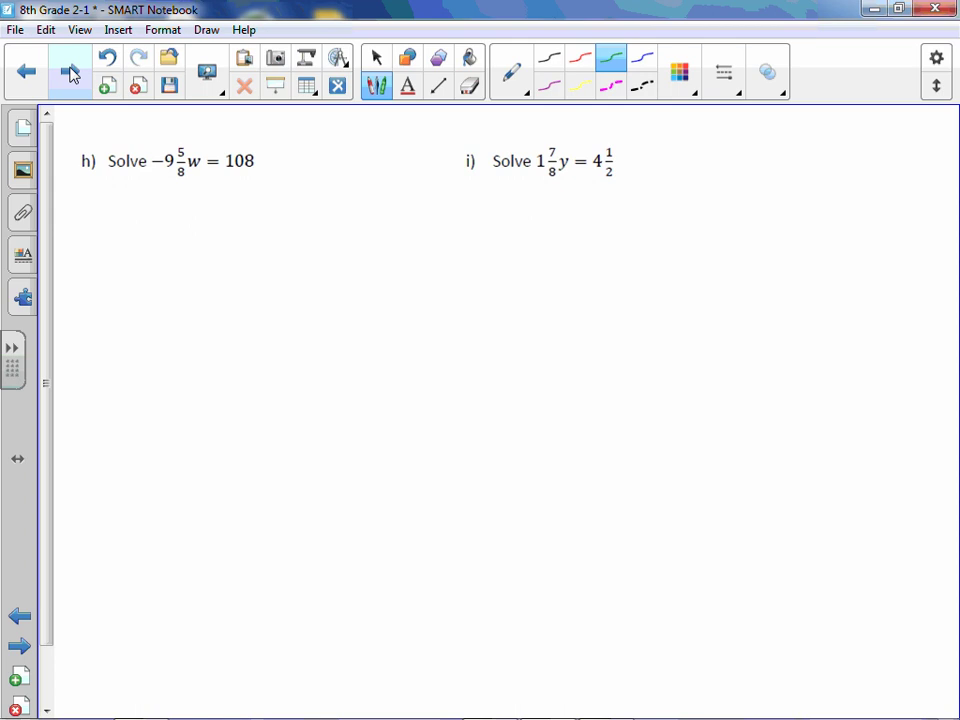
pyautogui.moveTo(137, 213)
pyautogui.mouseDown()
pyautogui.moveTo(170, 243)
pyautogui.moveTo(209, 240)
pyautogui.moveTo(220, 251)
pyautogui.moveTo(204, 272)
pyautogui.mouseUp()
pyautogui.moveTo(92, 249); pyautogui.dragTo(125, 248)
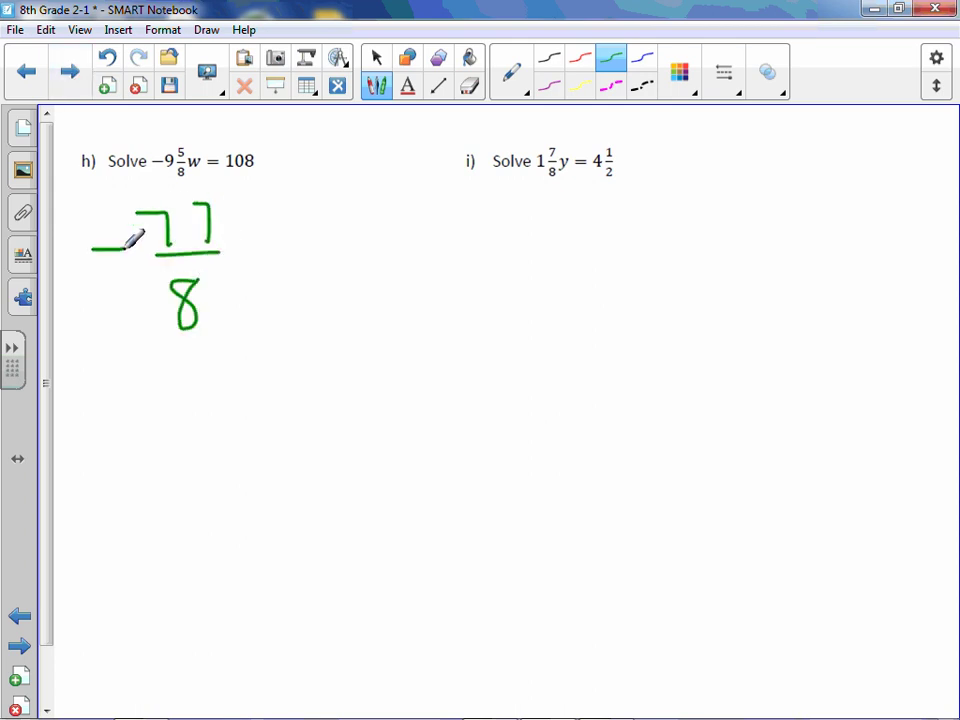
pyautogui.moveTo(238, 228)
pyautogui.mouseDown()
pyautogui.moveTo(260, 232)
pyautogui.moveTo(279, 214)
pyautogui.moveTo(331, 237)
pyautogui.mouseUp()
pyautogui.moveTo(316, 254); pyautogui.dragTo(363, 261)
pyautogui.moveTo(402, 218)
pyautogui.mouseDown()
pyautogui.moveTo(390, 248)
pyautogui.moveTo(400, 216)
pyautogui.moveTo(375, 220)
pyautogui.mouseUp()
pyautogui.click(426, 217)
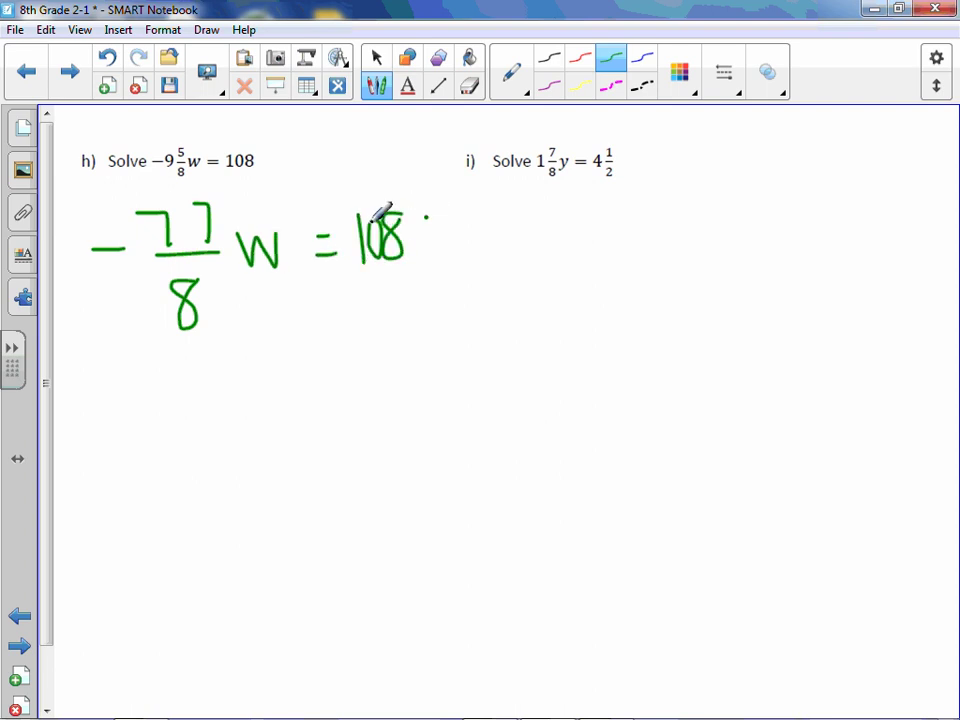
pyautogui.click(610, 86)
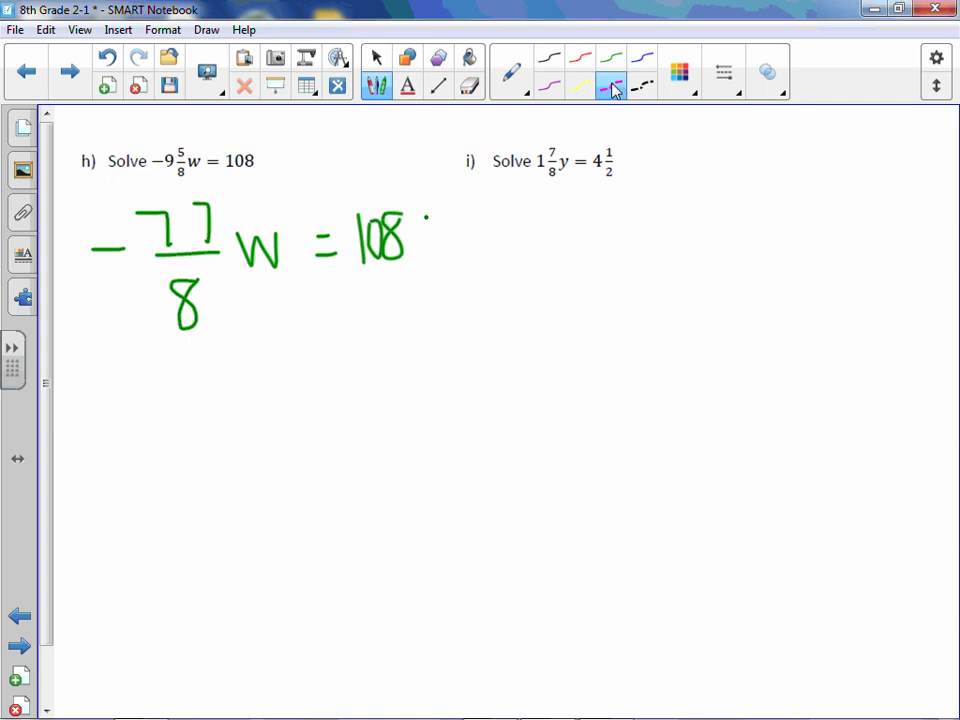
pyautogui.moveTo(441, 130); pyautogui.dragTo(488, 706)
# In blue, multiply both sides by −8/77, writing 108 as 108/1 and cancelling the left fraction
pyautogui.click(641, 57)
pyautogui.moveTo(93, 195)
pyautogui.mouseDown()
pyautogui.moveTo(93, 265)
pyautogui.moveTo(160, 346)
pyautogui.mouseUp()
pyautogui.moveTo(296, 203)
pyautogui.mouseDown()
pyautogui.moveTo(312, 268)
pyautogui.moveTo(302, 306)
pyautogui.mouseUp()
pyautogui.moveTo(57, 236); pyautogui.dragTo(69, 235)
pyautogui.moveTo(88, 220)
pyautogui.mouseDown()
pyautogui.moveTo(80, 240)
pyautogui.moveTo(88, 214)
pyautogui.mouseUp()
pyautogui.moveTo(76, 260)
pyautogui.mouseDown()
pyautogui.moveTo(95, 257)
pyautogui.moveTo(90, 287)
pyautogui.moveTo(116, 312)
pyautogui.mouseUp()
pyautogui.moveTo(348, 200); pyautogui.dragTo(362, 342)
pyautogui.moveTo(400, 199); pyautogui.dragTo(399, 327)
pyautogui.moveTo(441, 206)
pyautogui.mouseDown()
pyautogui.moveTo(435, 216)
pyautogui.moveTo(442, 207)
pyautogui.mouseUp()
pyautogui.moveTo(423, 259)
pyautogui.mouseDown()
pyautogui.moveTo(448, 255)
pyautogui.moveTo(424, 298)
pyautogui.moveTo(446, 299)
pyautogui.mouseUp()
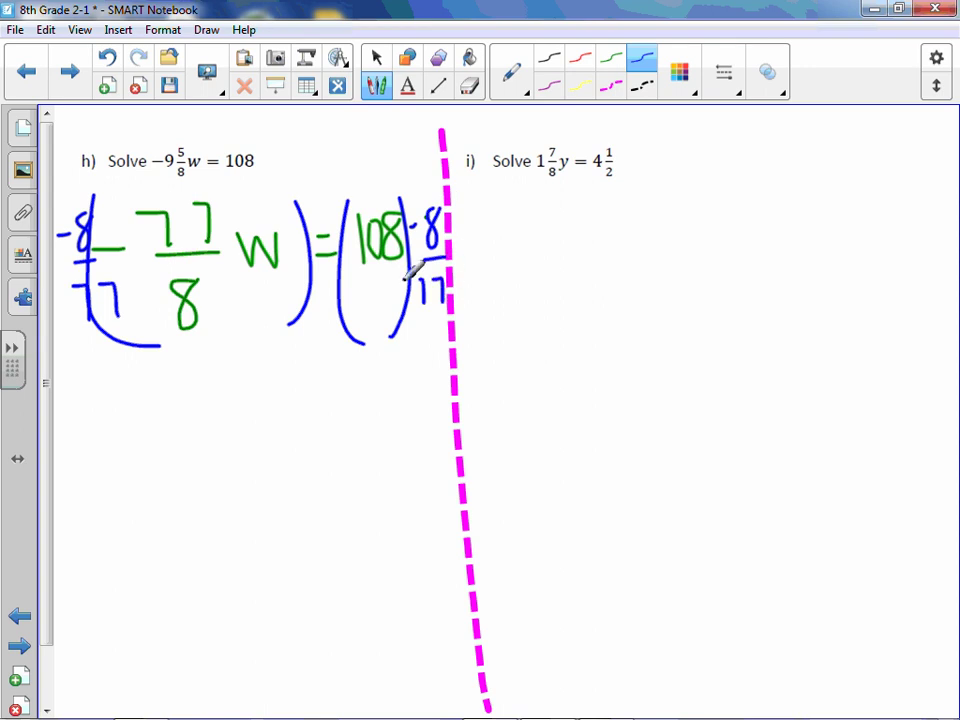
pyautogui.moveTo(362, 256)
pyautogui.mouseDown()
pyautogui.moveTo(402, 256)
pyautogui.moveTo(382, 309)
pyautogui.mouseUp()
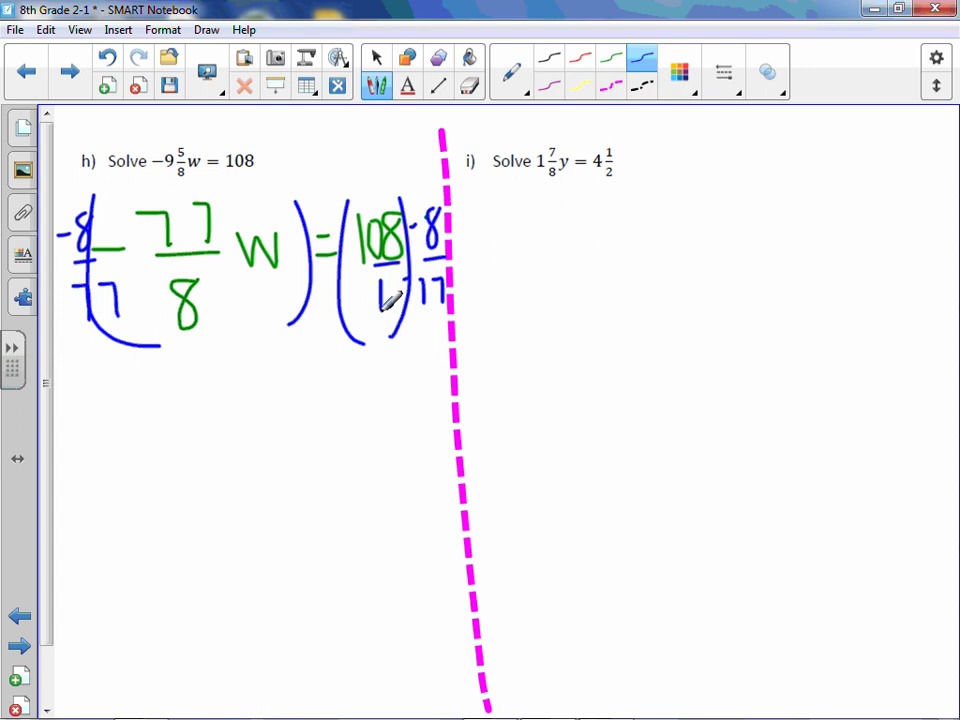
pyautogui.moveTo(88, 196); pyautogui.dragTo(222, 270)
# Write w = −864/77, then begin a new line w = for the mixed number
pyautogui.moveTo(89, 395)
pyautogui.mouseDown()
pyautogui.moveTo(190, 405)
pyautogui.moveTo(212, 421)
pyautogui.mouseUp()
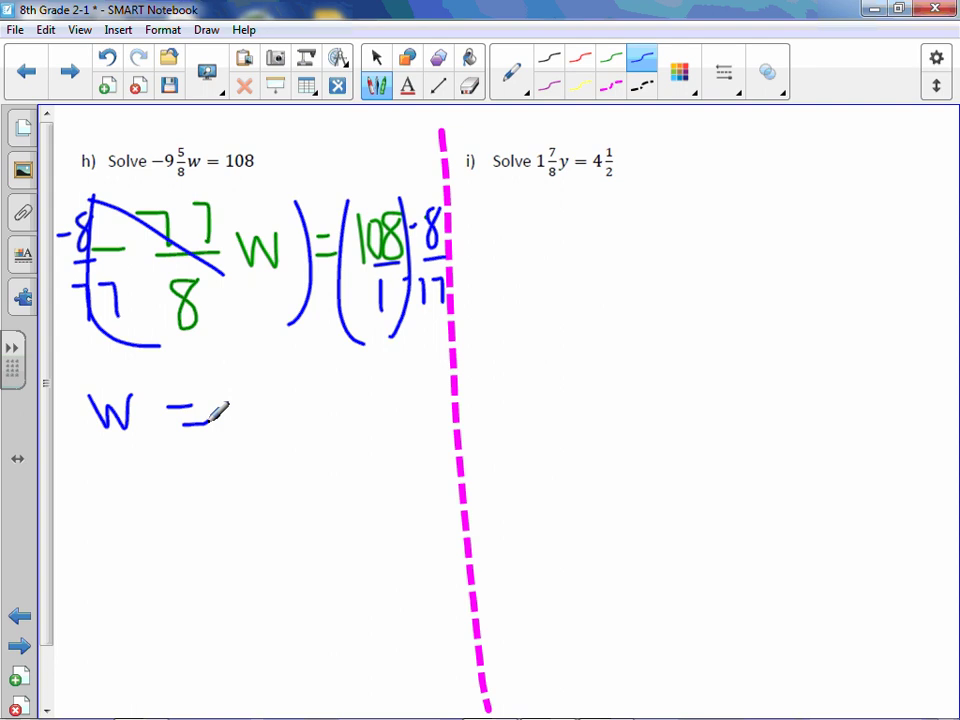
pyautogui.moveTo(245, 381)
pyautogui.mouseDown()
pyautogui.moveTo(274, 378)
pyautogui.moveTo(296, 394)
pyautogui.moveTo(298, 372)
pyautogui.mouseUp()
pyautogui.moveTo(320, 372)
pyautogui.mouseDown()
pyautogui.moveTo(324, 396)
pyautogui.moveTo(334, 384)
pyautogui.moveTo(367, 400)
pyautogui.mouseUp()
pyautogui.moveTo(350, 362); pyautogui.dragTo(378, 386)
pyautogui.moveTo(266, 406); pyautogui.dragTo(373, 404)
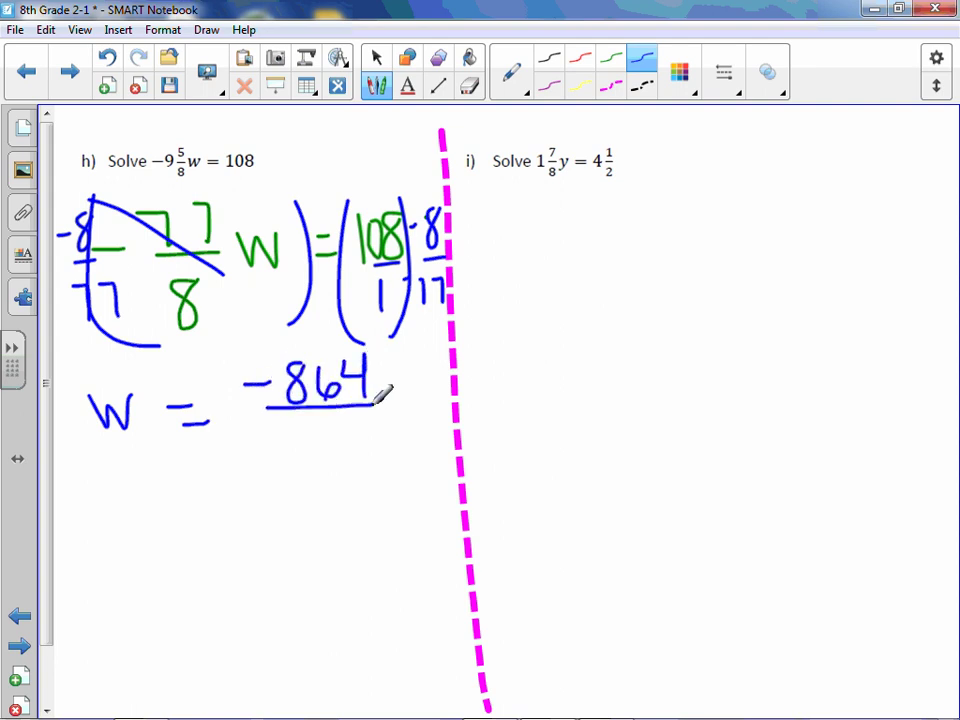
pyautogui.moveTo(293, 437)
pyautogui.mouseDown()
pyautogui.moveTo(317, 437)
pyautogui.moveTo(314, 466)
pyautogui.moveTo(361, 468)
pyautogui.mouseUp()
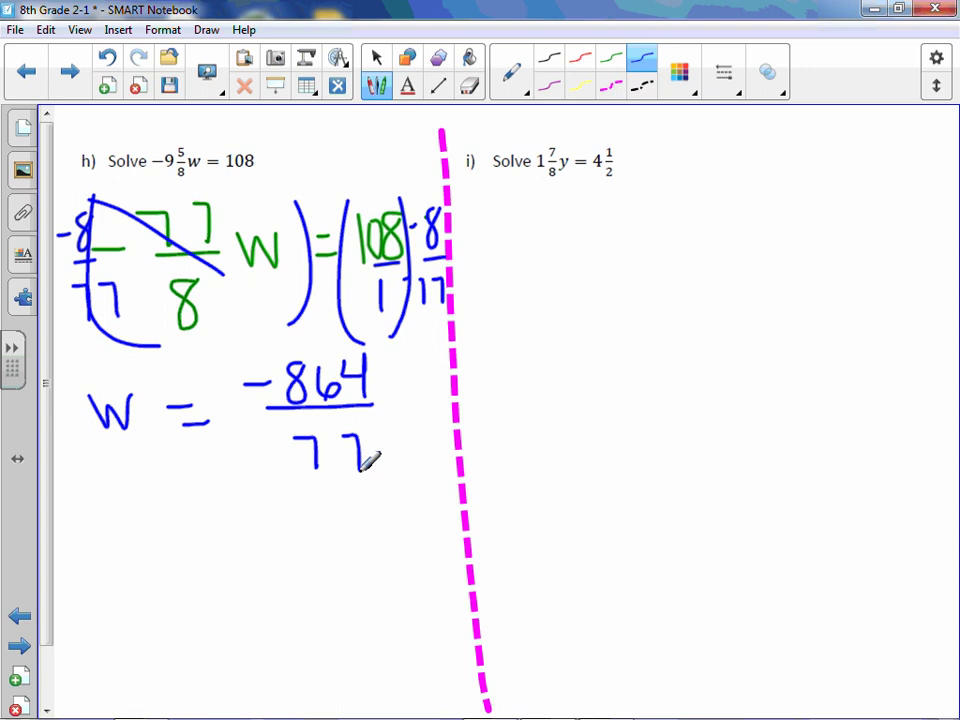
pyautogui.moveTo(90, 498)
pyautogui.mouseDown()
pyautogui.moveTo(107, 521)
pyautogui.moveTo(145, 497)
pyautogui.moveTo(200, 506)
pyautogui.mouseUp()
pyautogui.moveTo(175, 522); pyautogui.dragTo(208, 520)
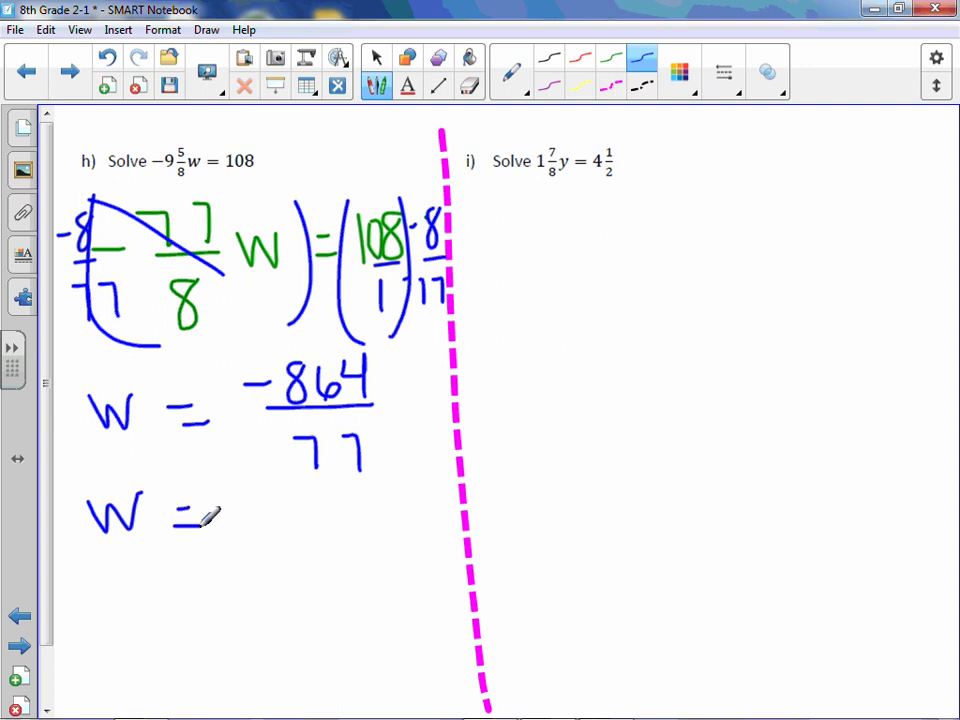
# Set up the long division 864 ÷ 77 and subtract 77 after the first quotient digit 1
pyautogui.click(46, 710)
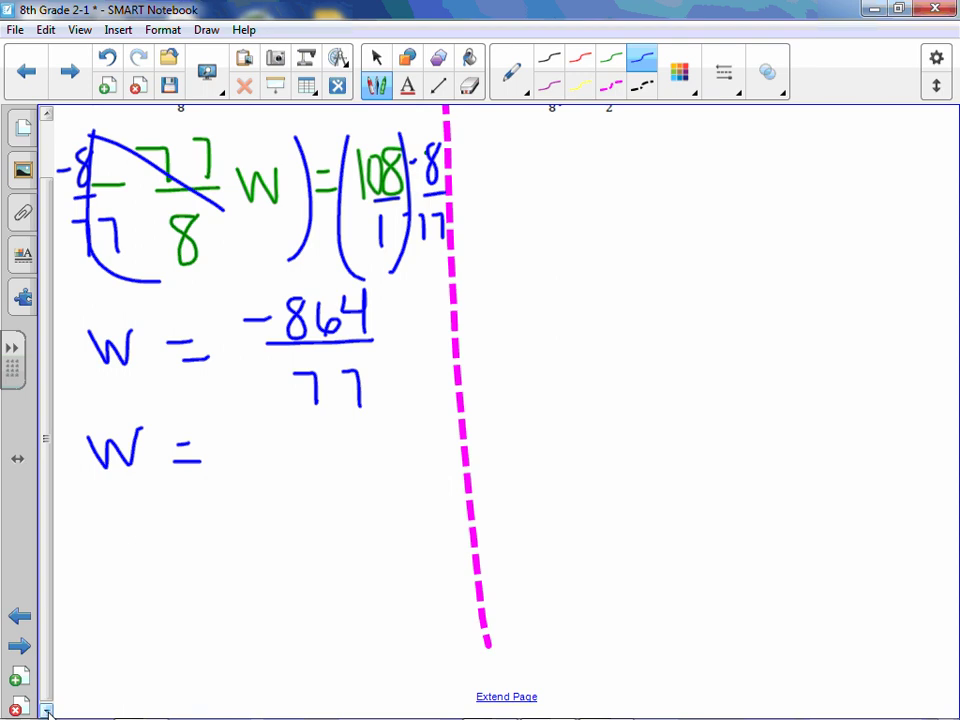
pyautogui.moveTo(104, 577)
pyautogui.mouseDown()
pyautogui.moveTo(125, 576)
pyautogui.moveTo(130, 617)
pyautogui.mouseUp()
pyautogui.moveTo(155, 578)
pyautogui.mouseDown()
pyautogui.moveTo(175, 615)
pyautogui.moveTo(336, 566)
pyautogui.mouseUp()
pyautogui.moveTo(254, 580)
pyautogui.mouseDown()
pyautogui.moveTo(250, 598)
pyautogui.moveTo(252, 580)
pyautogui.moveTo(272, 600)
pyautogui.moveTo(320, 597)
pyautogui.mouseUp()
pyautogui.moveTo(314, 583); pyautogui.dragTo(313, 608)
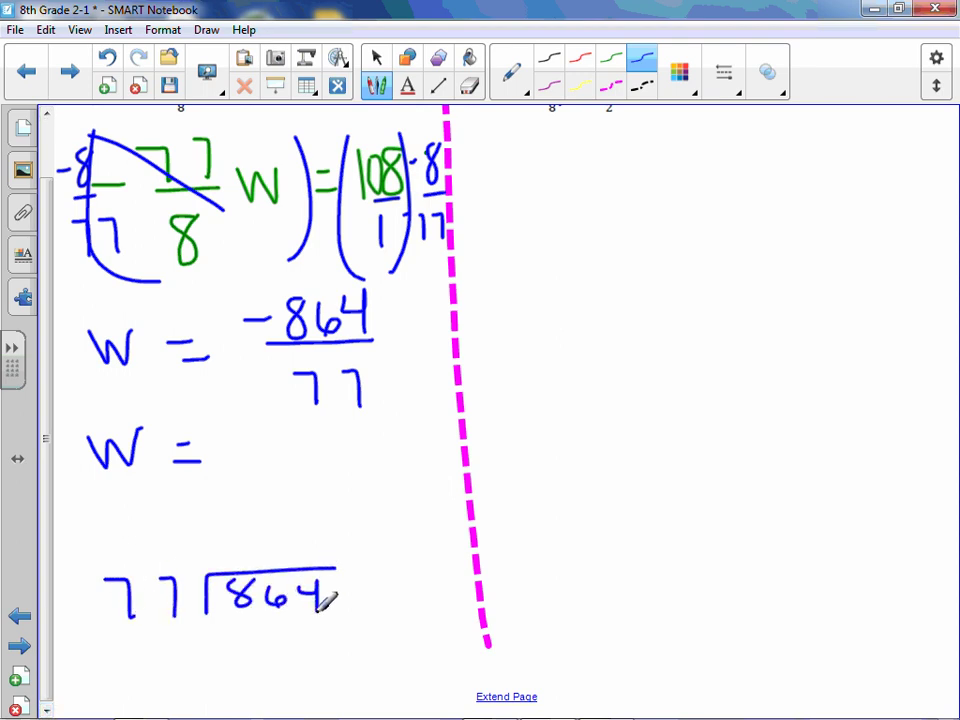
pyautogui.moveTo(276, 537); pyautogui.dragTo(276, 561)
pyautogui.moveTo(207, 631); pyautogui.dragTo(283, 652)
pyautogui.moveTo(220, 662); pyautogui.dragTo(382, 636)
# Bring down the 4 to make 94, add quotient digit 1, and subtract 77 again
pyautogui.click(507, 697)
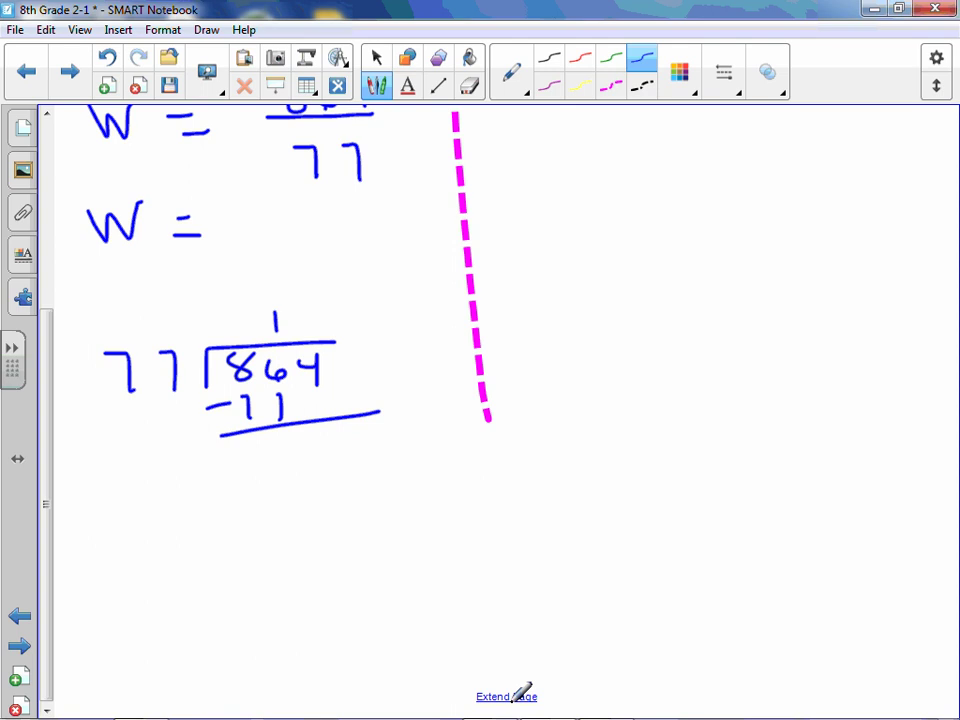
pyautogui.moveTo(274, 450); pyautogui.dragTo(282, 489)
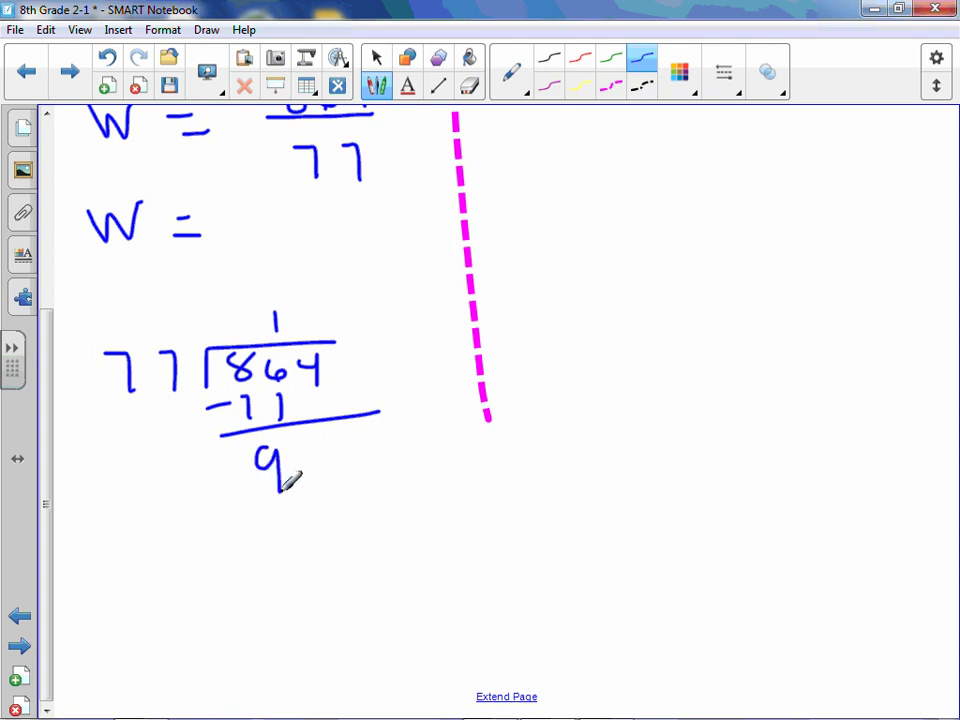
pyautogui.moveTo(316, 393)
pyautogui.mouseDown()
pyautogui.moveTo(316, 418)
pyautogui.moveTo(331, 400)
pyautogui.moveTo(324, 459)
pyautogui.mouseUp()
pyautogui.moveTo(316, 440); pyautogui.dragTo(317, 482)
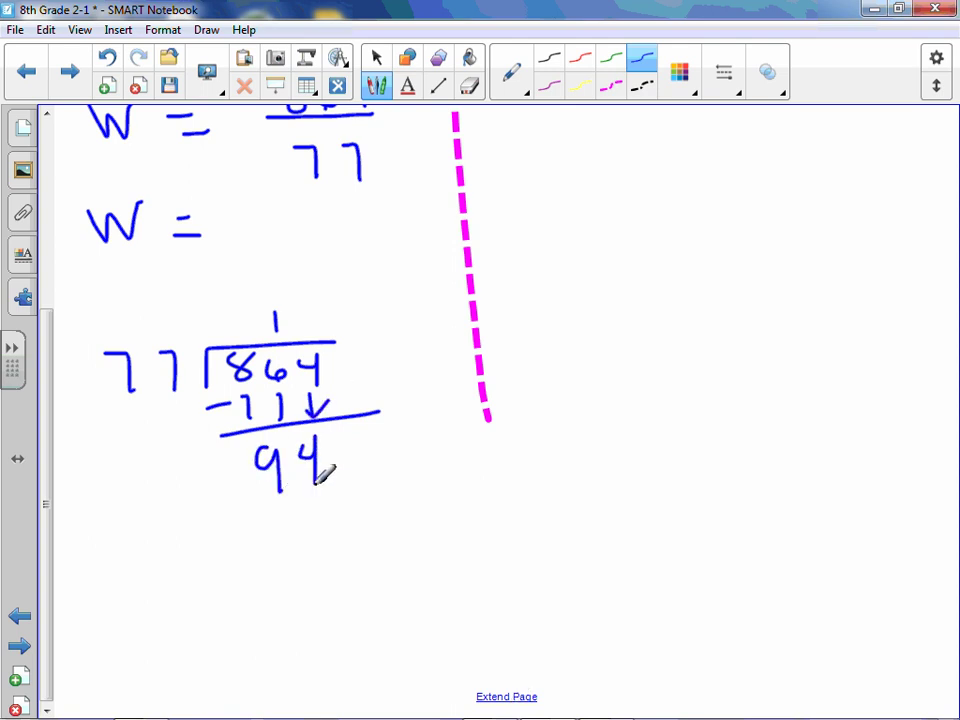
pyautogui.moveTo(306, 312); pyautogui.dragTo(307, 331)
pyautogui.moveTo(246, 513)
pyautogui.mouseDown()
pyautogui.moveTo(262, 512)
pyautogui.moveTo(292, 536)
pyautogui.moveTo(323, 535)
pyautogui.mouseUp()
pyautogui.moveTo(264, 549)
pyautogui.mouseDown()
pyautogui.moveTo(364, 544)
pyautogui.moveTo(350, 570)
pyautogui.moveTo(352, 598)
pyautogui.moveTo(306, 609)
pyautogui.mouseUp()
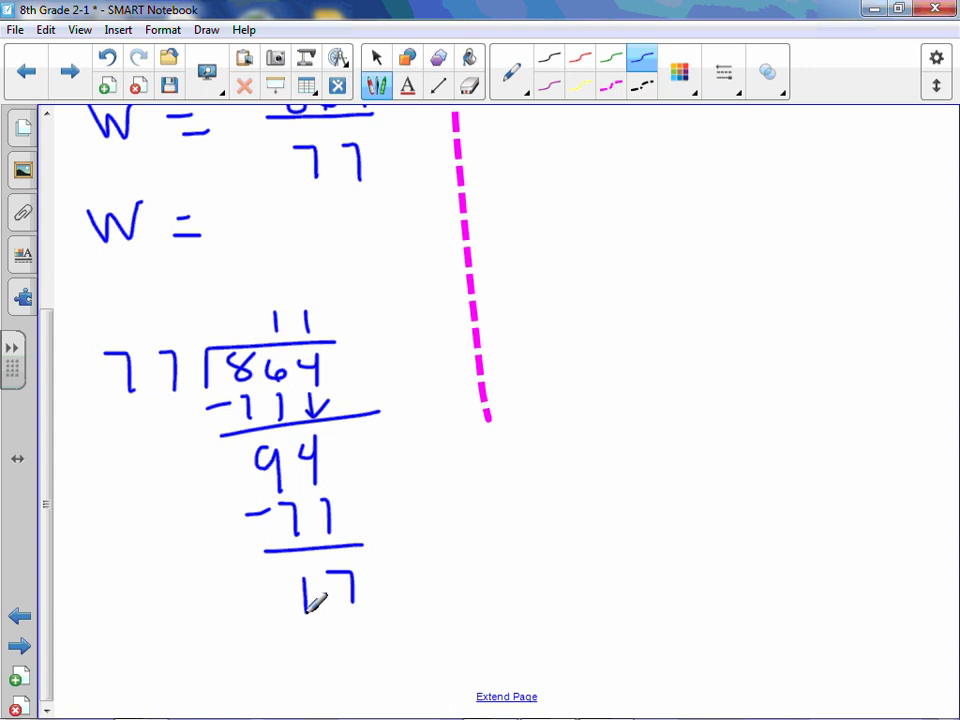
# In red ink, write w = −11 17/77 and box it
pyautogui.click(583, 60)
pyautogui.moveTo(222, 221)
pyautogui.mouseDown()
pyautogui.moveTo(240, 219)
pyautogui.moveTo(256, 252)
pyautogui.mouseUp()
pyautogui.moveTo(270, 212); pyautogui.dragTo(274, 254)
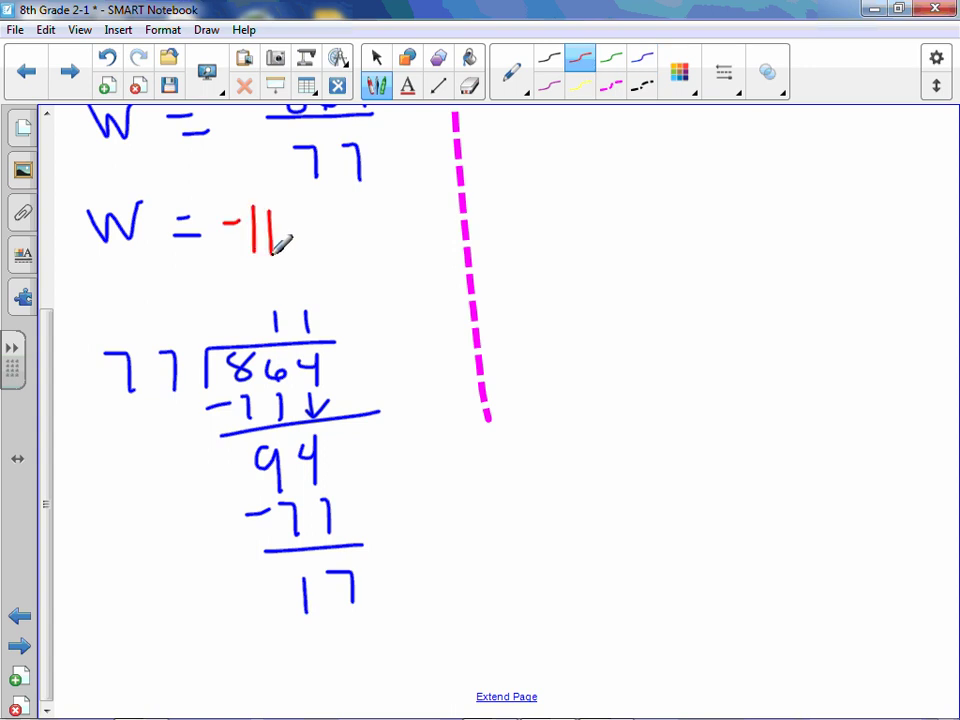
pyautogui.moveTo(302, 198)
pyautogui.mouseDown()
pyautogui.moveTo(304, 213)
pyautogui.moveTo(326, 214)
pyautogui.mouseUp()
pyautogui.moveTo(302, 221)
pyautogui.mouseDown()
pyautogui.moveTo(338, 219)
pyautogui.moveTo(316, 250)
pyautogui.moveTo(338, 250)
pyautogui.mouseUp()
pyautogui.moveTo(358, 192)
pyautogui.mouseDown()
pyautogui.moveTo(354, 262)
pyautogui.moveTo(206, 192)
pyautogui.moveTo(384, 195)
pyautogui.mouseUp()
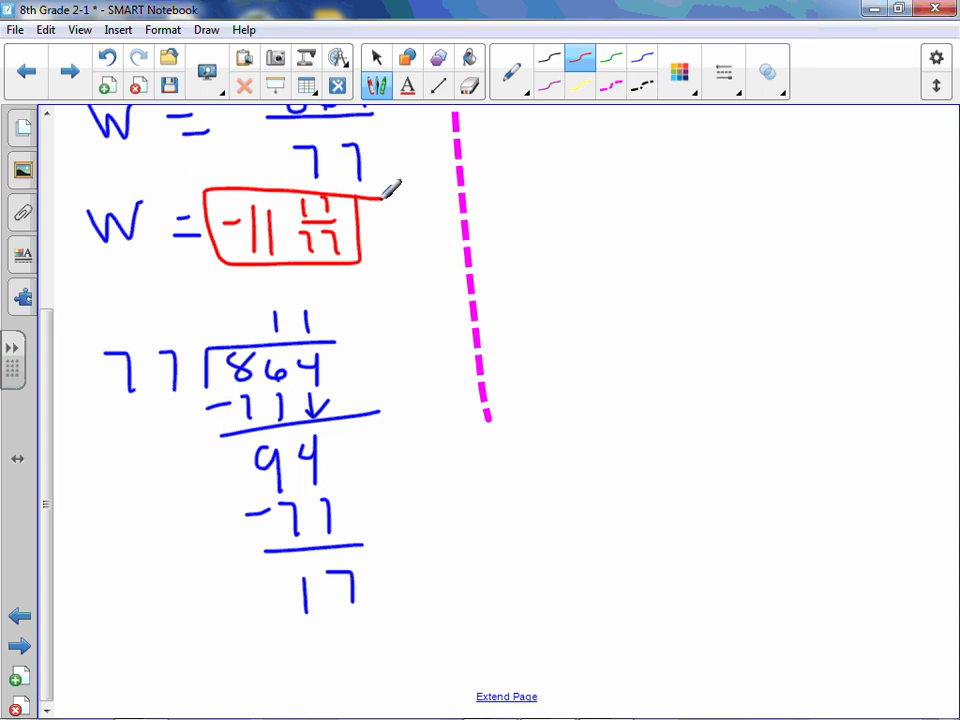
# Underline the quotient 11, remainder 17 and divisor 77 in the long division
pyautogui.moveTo(262, 333); pyautogui.dragTo(334, 330)
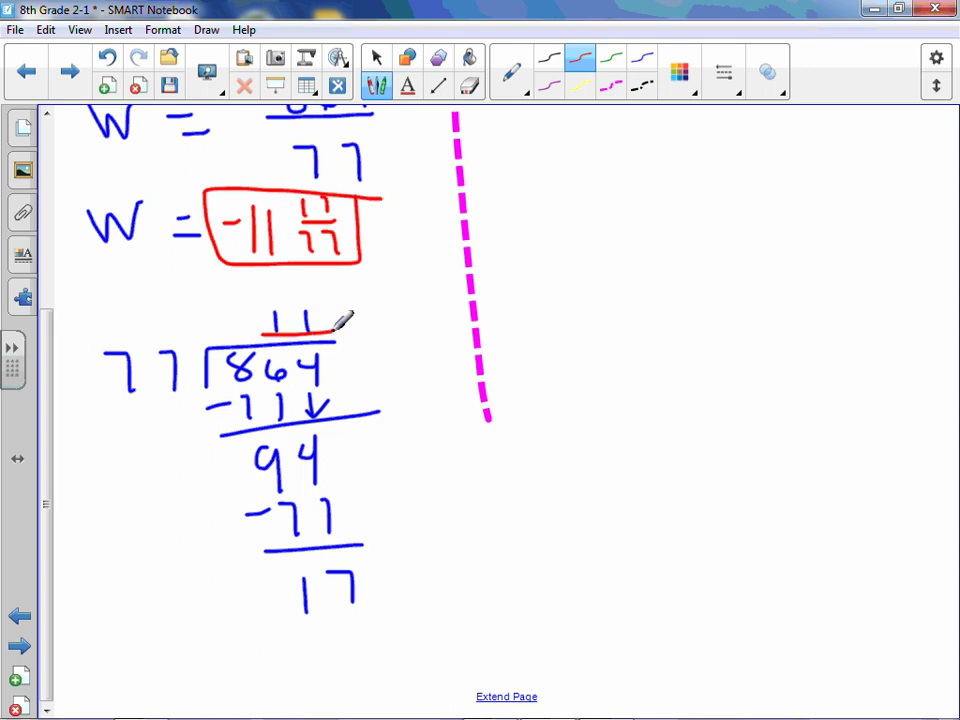
pyautogui.moveTo(298, 623); pyautogui.dragTo(382, 621)
pyautogui.moveTo(133, 418); pyautogui.dragTo(192, 413)
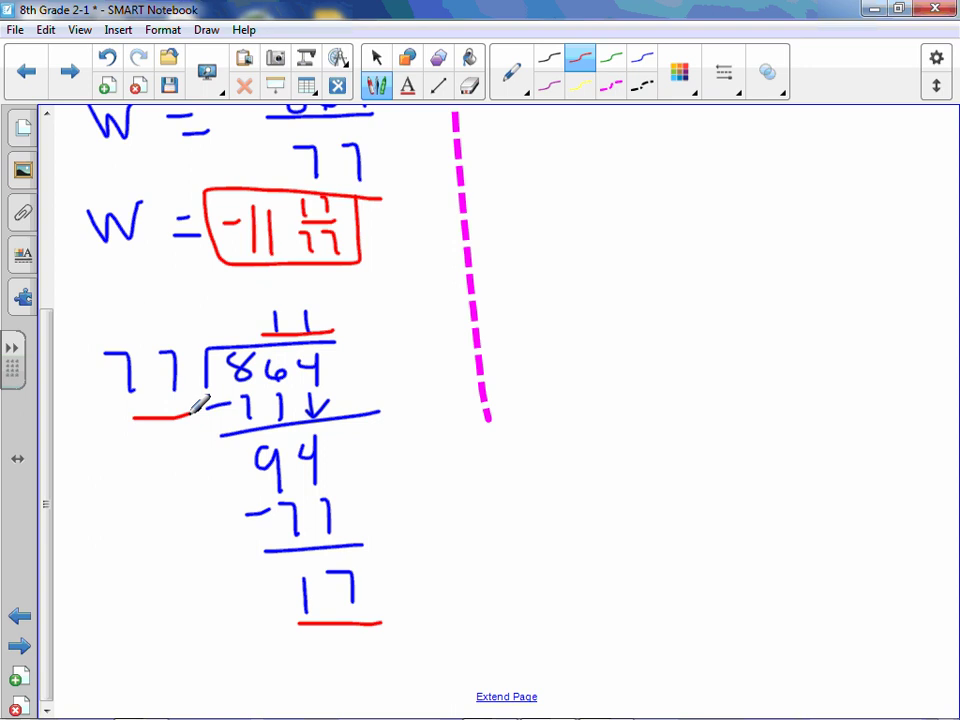
pyautogui.moveTo(44, 363); pyautogui.dragTo(41, 199)
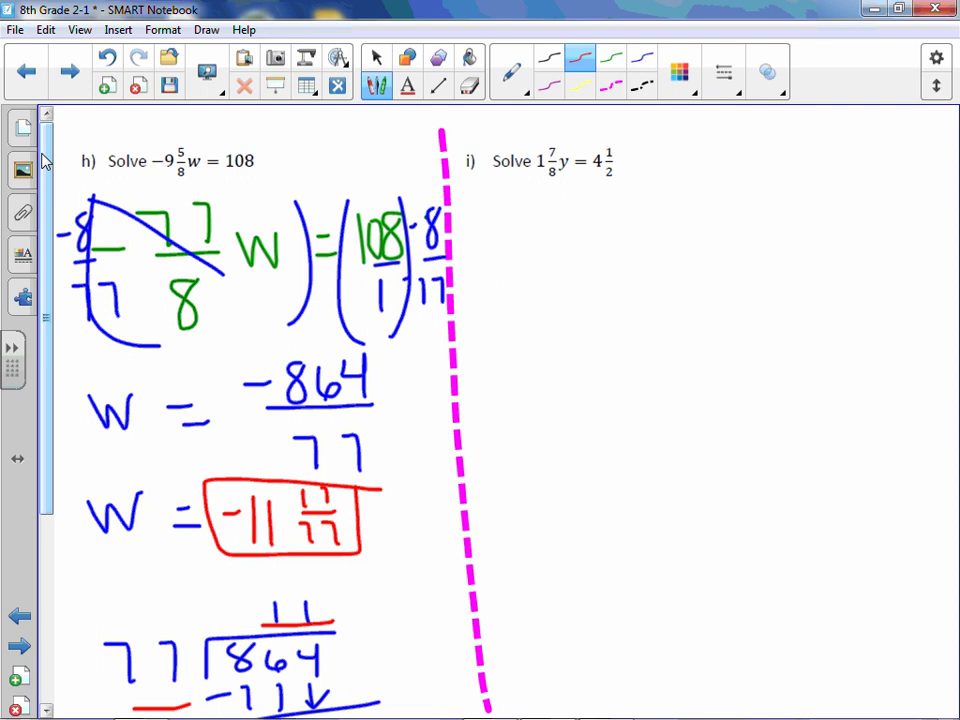
# Write the equation 15/8 y = 9/2 in red ink under problem i
pyautogui.moveTo(511, 202)
pyautogui.mouseDown()
pyautogui.moveTo(505, 238)
pyautogui.moveTo(566, 237)
pyautogui.moveTo(552, 256)
pyautogui.mouseUp()
pyautogui.moveTo(598, 228); pyautogui.dragTo(613, 248)
pyautogui.moveTo(627, 228); pyautogui.dragTo(614, 268)
pyautogui.moveTo(666, 224)
pyautogui.mouseDown()
pyautogui.moveTo(690, 216)
pyautogui.moveTo(708, 231)
pyautogui.mouseUp()
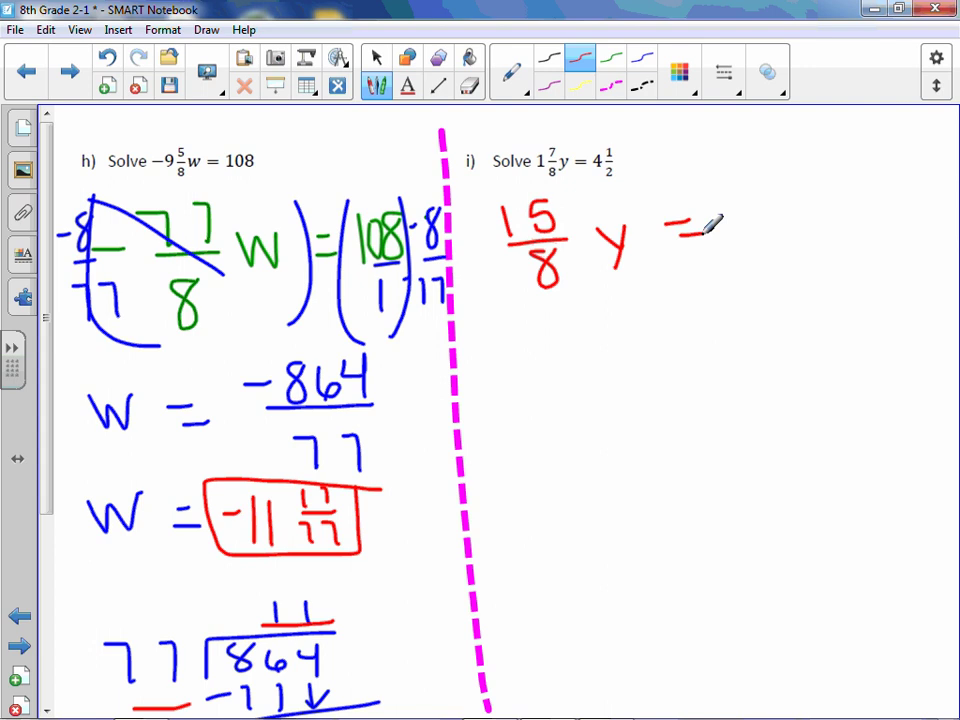
pyautogui.moveTo(752, 186); pyautogui.dragTo(752, 226)
pyautogui.moveTo(722, 228)
pyautogui.mouseDown()
pyautogui.moveTo(772, 226)
pyautogui.moveTo(772, 268)
pyautogui.mouseUp()
# In purple, multiply both sides by 8/15 and cancel 15/8 on the left
pyautogui.click(549, 86)
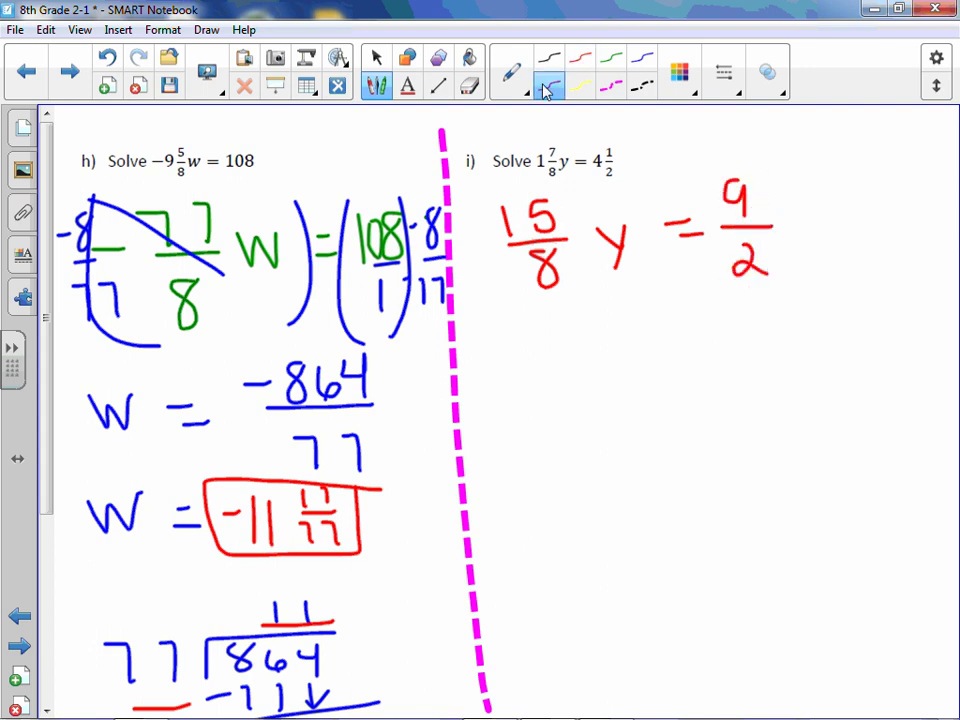
pyautogui.moveTo(506, 190); pyautogui.dragTo(540, 288)
pyautogui.moveTo(623, 183); pyautogui.dragTo(643, 274)
pyautogui.moveTo(482, 200)
pyautogui.mouseDown()
pyautogui.moveTo(500, 240)
pyautogui.moveTo(478, 288)
pyautogui.moveTo(497, 286)
pyautogui.mouseUp()
pyautogui.moveTo(724, 182); pyautogui.dragTo(726, 284)
pyautogui.moveTo(790, 180); pyautogui.dragTo(799, 264)
pyautogui.moveTo(846, 182)
pyautogui.mouseDown()
pyautogui.moveTo(870, 211)
pyautogui.moveTo(833, 262)
pyautogui.moveTo(850, 258)
pyautogui.mouseUp()
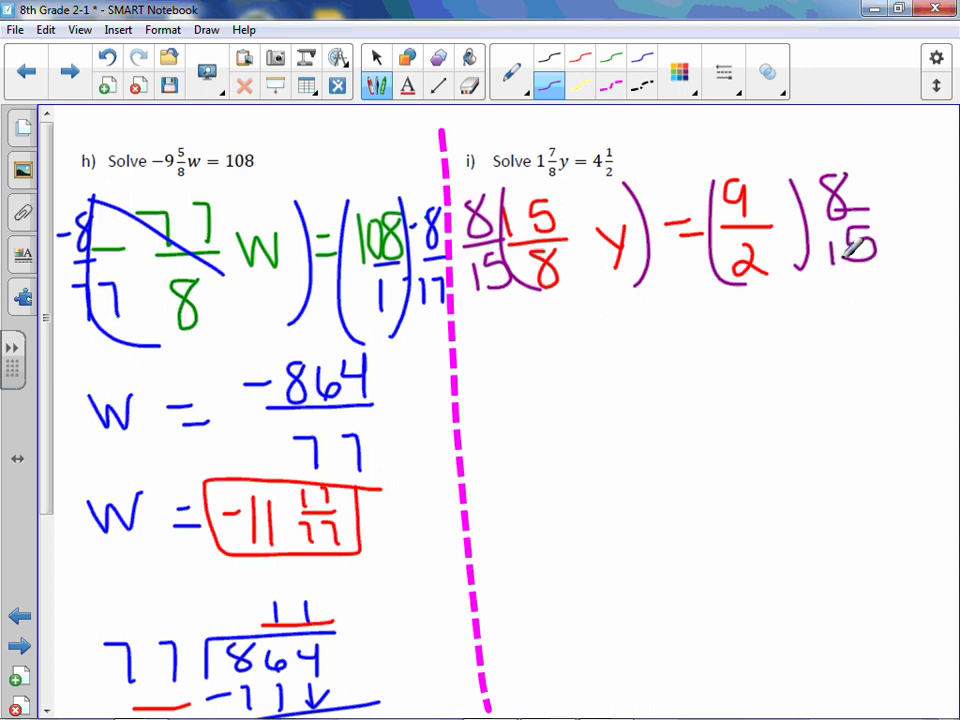
pyautogui.moveTo(512, 196); pyautogui.dragTo(575, 263)
# Write the next line y = 72/30
pyautogui.moveTo(563, 330)
pyautogui.mouseDown()
pyautogui.moveTo(596, 377)
pyautogui.moveTo(565, 402)
pyautogui.mouseUp()
pyautogui.moveTo(650, 336)
pyautogui.mouseDown()
pyautogui.moveTo(668, 333)
pyautogui.moveTo(674, 349)
pyautogui.mouseUp()
pyautogui.moveTo(706, 307)
pyautogui.mouseDown()
pyautogui.moveTo(726, 306)
pyautogui.moveTo(716, 328)
pyautogui.moveTo(766, 326)
pyautogui.moveTo(772, 337)
pyautogui.mouseUp()
pyautogui.moveTo(729, 351)
pyautogui.mouseDown()
pyautogui.moveTo(741, 350)
pyautogui.moveTo(728, 380)
pyautogui.mouseUp()
pyautogui.moveTo(760, 352); pyautogui.dragTo(757, 380)
pyautogui.moveTo(760, 351); pyautogui.dragTo(786, 350)
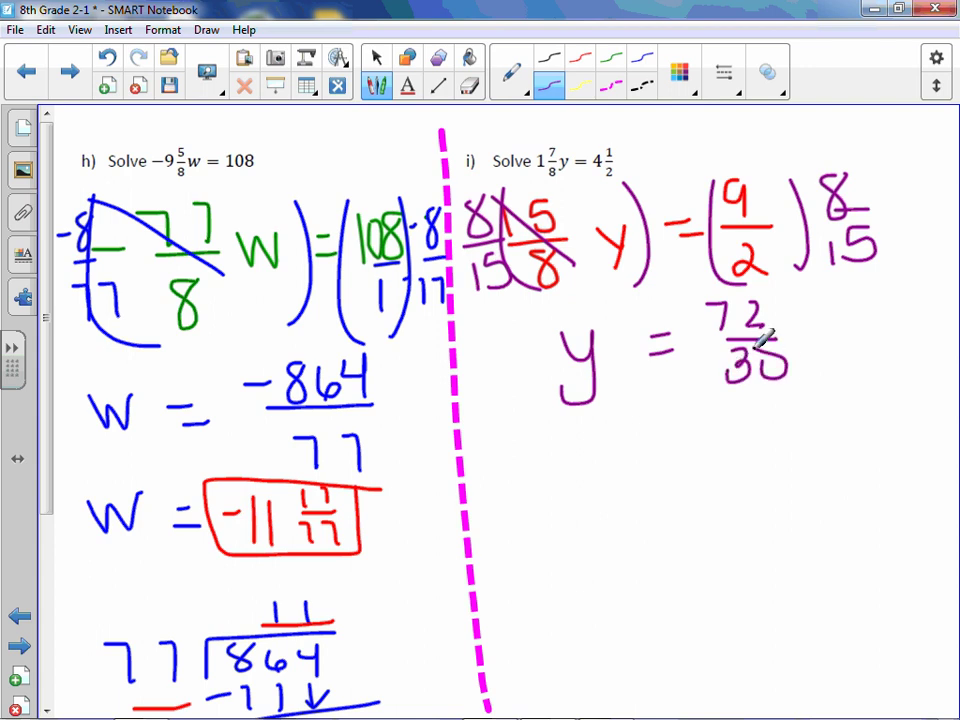
# Write the decimal answer y = 2.4 on a new line
pyautogui.moveTo(564, 437)
pyautogui.mouseDown()
pyautogui.moveTo(576, 458)
pyautogui.moveTo(565, 512)
pyautogui.mouseUp()
pyautogui.moveTo(648, 447); pyautogui.dragTo(668, 446)
pyautogui.moveTo(648, 460); pyautogui.dragTo(670, 458)
pyautogui.moveTo(716, 428); pyautogui.dragTo(750, 460)
pyautogui.click(782, 462)
pyautogui.moveTo(828, 418)
pyautogui.mouseDown()
pyautogui.moveTo(845, 458)
pyautogui.moveTo(834, 468)
pyautogui.mouseUp()
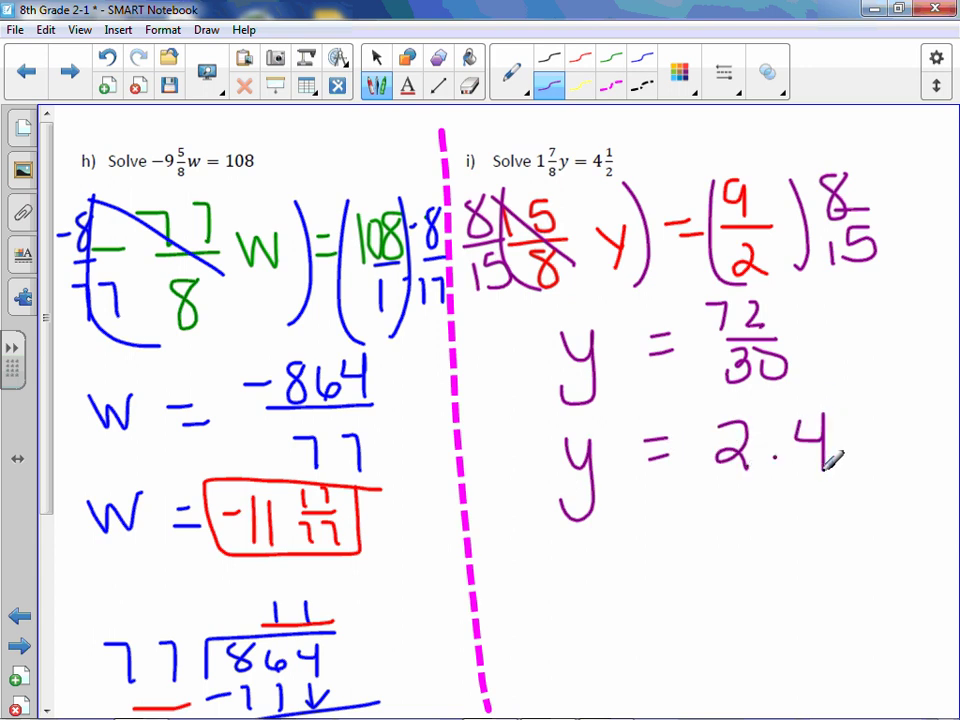
# Write y = 2 2/5 below and box both final answers
pyautogui.moveTo(718, 535)
pyautogui.mouseDown()
pyautogui.moveTo(758, 546)
pyautogui.moveTo(765, 565)
pyautogui.mouseUp()
pyautogui.moveTo(789, 511)
pyautogui.mouseDown()
pyautogui.moveTo(820, 510)
pyautogui.moveTo(832, 522)
pyautogui.moveTo(800, 576)
pyautogui.mouseUp()
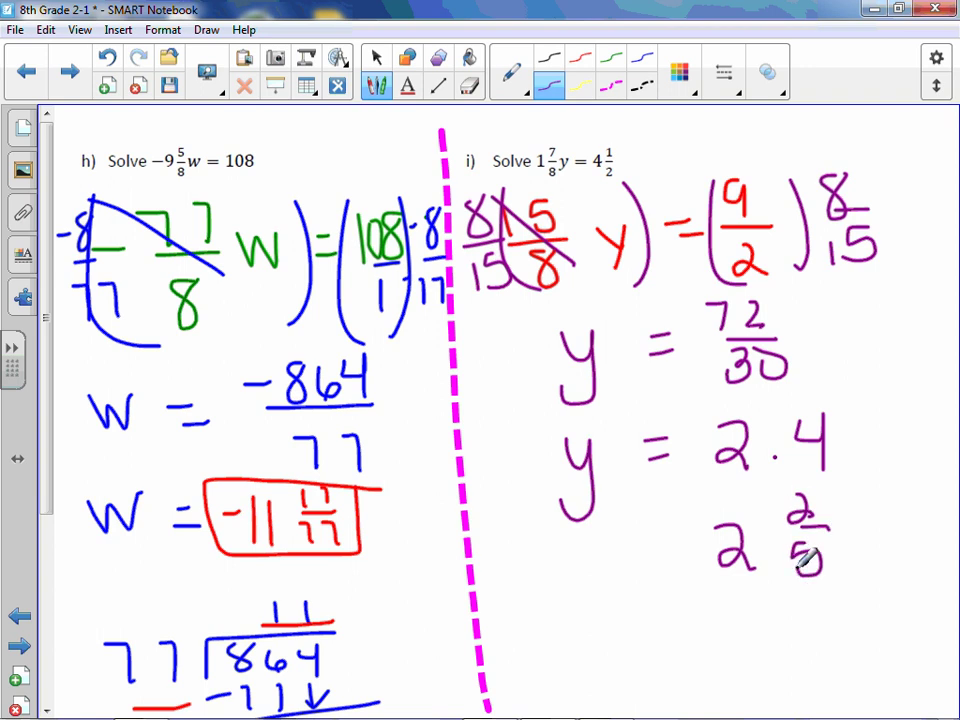
pyautogui.moveTo(676, 539); pyautogui.dragTo(698, 538)
pyautogui.moveTo(678, 552); pyautogui.dragTo(700, 551)
pyautogui.moveTo(590, 540)
pyautogui.mouseDown()
pyautogui.moveTo(603, 568)
pyautogui.moveTo(588, 598)
pyautogui.mouseUp()
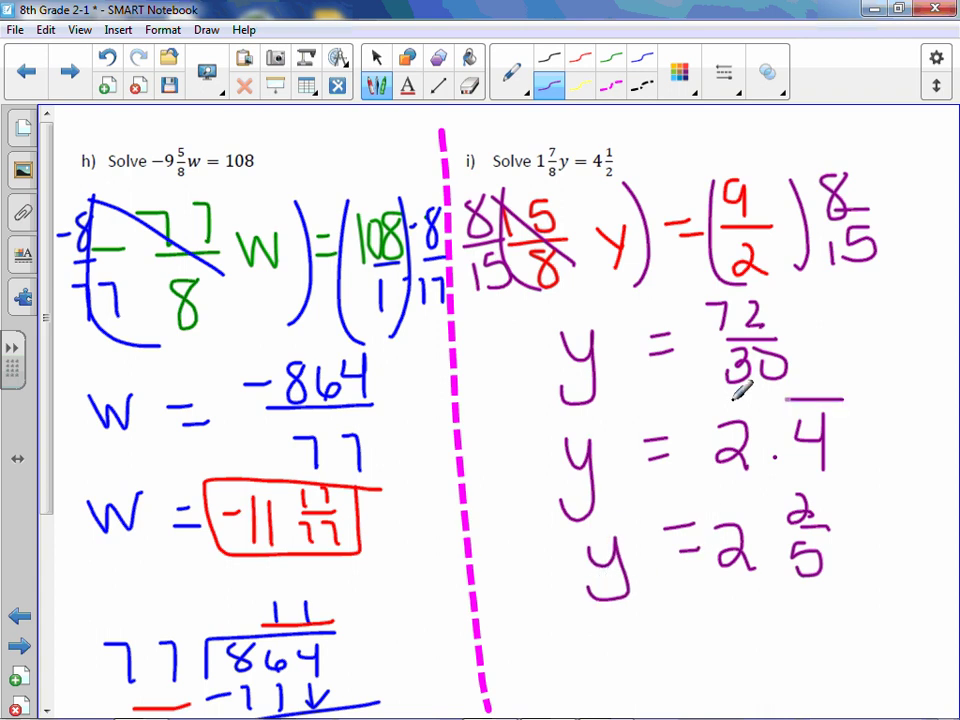
pyautogui.moveTo(633, 400); pyautogui.dragTo(844, 400)
pyautogui.moveTo(537, 406)
pyautogui.mouseDown()
pyautogui.moveTo(647, 579)
pyautogui.moveTo(868, 509)
pyautogui.moveTo(826, 396)
pyautogui.mouseUp()
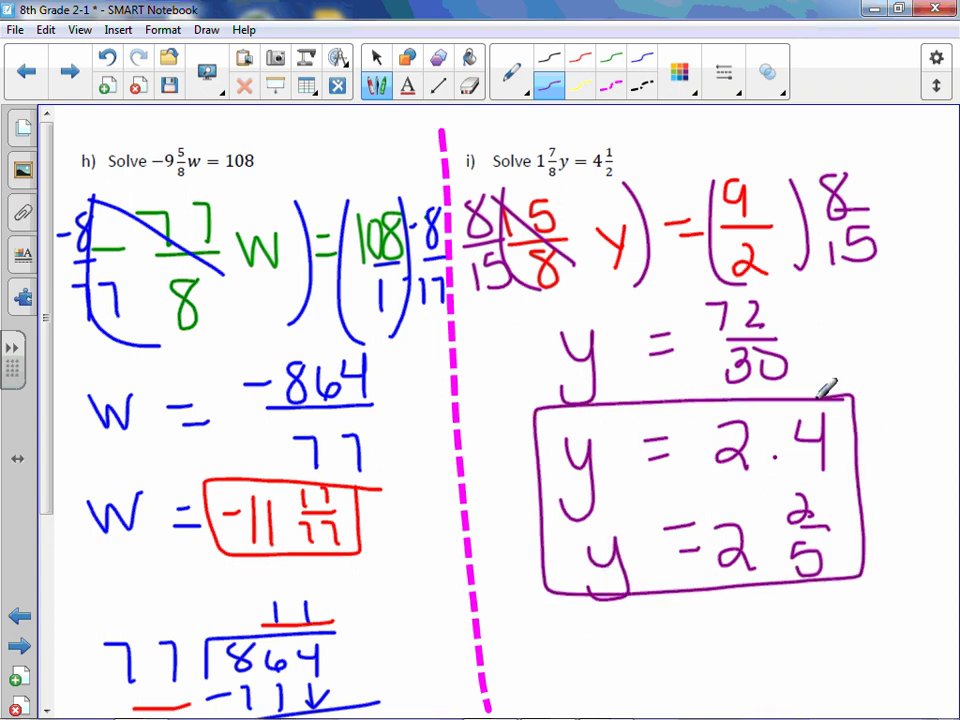
# On the Part 2 page, divide both sides of problem a by 0.45
pyautogui.click(69, 71)
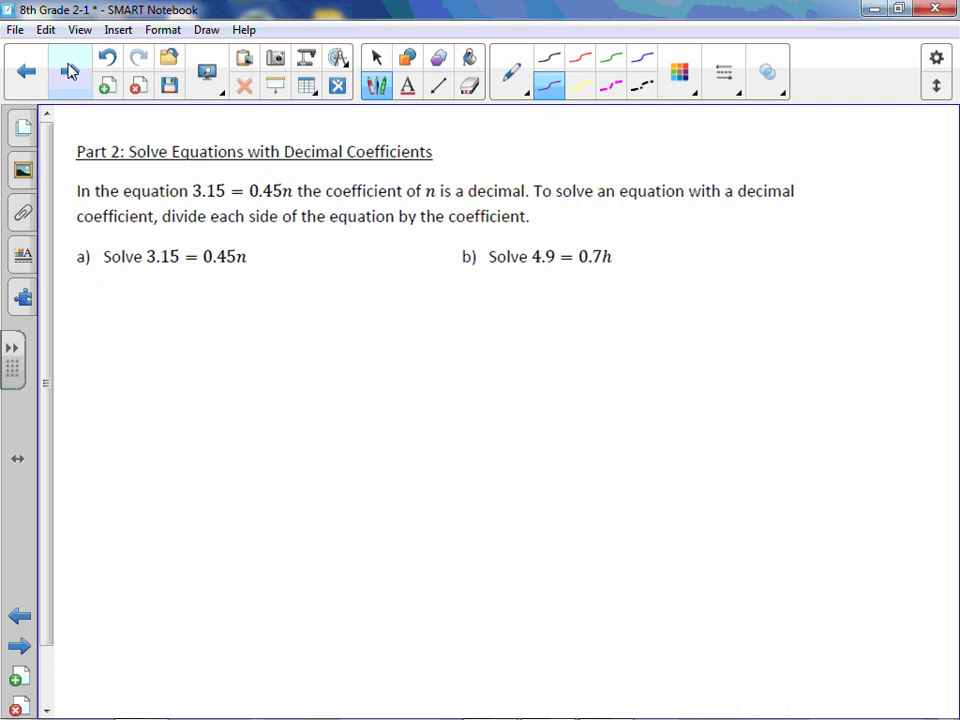
pyautogui.moveTo(204, 269)
pyautogui.mouseDown()
pyautogui.moveTo(253, 265)
pyautogui.moveTo(212, 285)
pyautogui.moveTo(250, 295)
pyautogui.mouseUp()
pyautogui.click(229, 299)
pyautogui.moveTo(246, 282)
pyautogui.mouseDown()
pyautogui.moveTo(245, 304)
pyautogui.moveTo(270, 278)
pyautogui.moveTo(255, 302)
pyautogui.mouseUp()
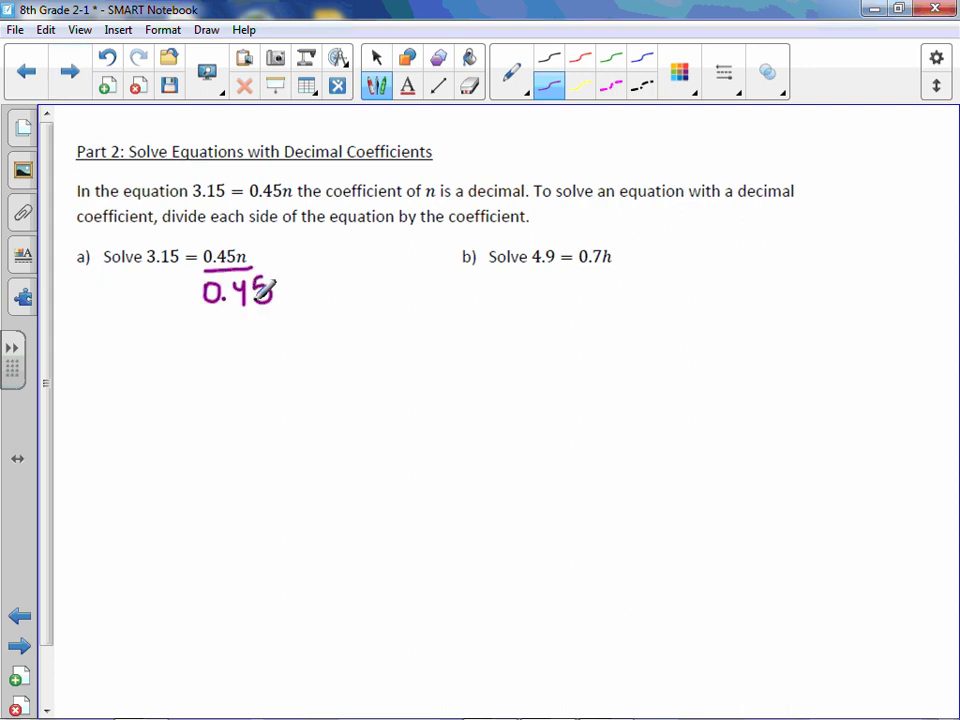
pyautogui.moveTo(141, 268)
pyautogui.mouseDown()
pyautogui.moveTo(180, 264)
pyautogui.moveTo(129, 282)
pyautogui.moveTo(167, 285)
pyautogui.moveTo(162, 296)
pyautogui.moveTo(168, 288)
pyautogui.moveTo(172, 298)
pyautogui.mouseUp()
pyautogui.click(149, 297)
pyautogui.moveTo(169, 279); pyautogui.dragTo(180, 278)
# Cancel 0.45, write the result 7 = n, and box it
pyautogui.moveTo(213, 364); pyautogui.dragTo(219, 363)
pyautogui.moveTo(203, 380); pyautogui.dragTo(225, 376)
pyautogui.moveTo(257, 374)
pyautogui.mouseDown()
pyautogui.moveTo(257, 354)
pyautogui.moveTo(287, 372)
pyautogui.mouseUp()
pyautogui.moveTo(220, 258); pyautogui.dragTo(256, 303)
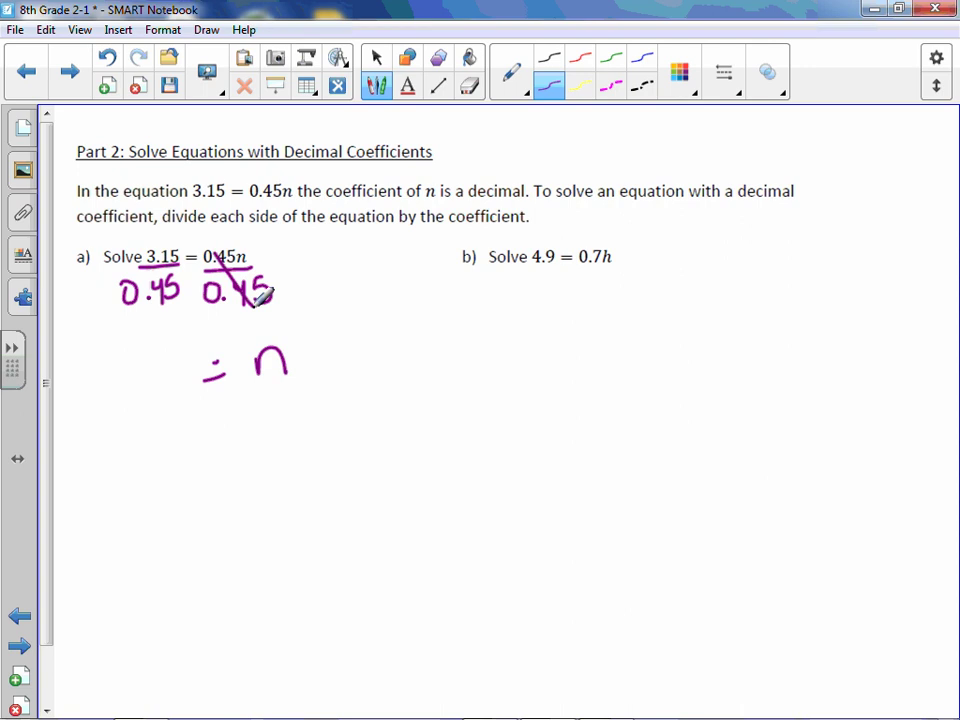
pyautogui.moveTo(150, 348)
pyautogui.mouseDown()
pyautogui.moveTo(182, 346)
pyautogui.moveTo(170, 386)
pyautogui.mouseUp()
pyautogui.moveTo(122, 325)
pyautogui.mouseDown()
pyautogui.moveTo(293, 325)
pyautogui.moveTo(240, 415)
pyautogui.moveTo(293, 322)
pyautogui.mouseUp()
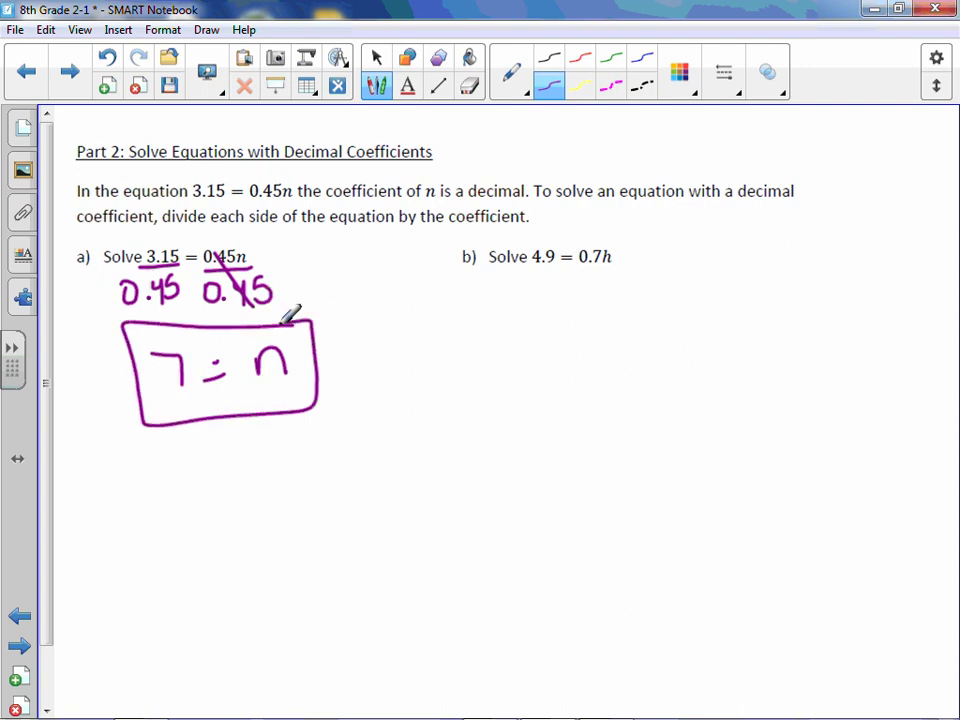
# Divide both sides of problem b by 0.7 and box the answer 7 = h
pyautogui.moveTo(577, 271)
pyautogui.mouseDown()
pyautogui.moveTo(622, 271)
pyautogui.moveTo(588, 281)
pyautogui.moveTo(637, 305)
pyautogui.mouseUp()
pyautogui.click(607, 300)
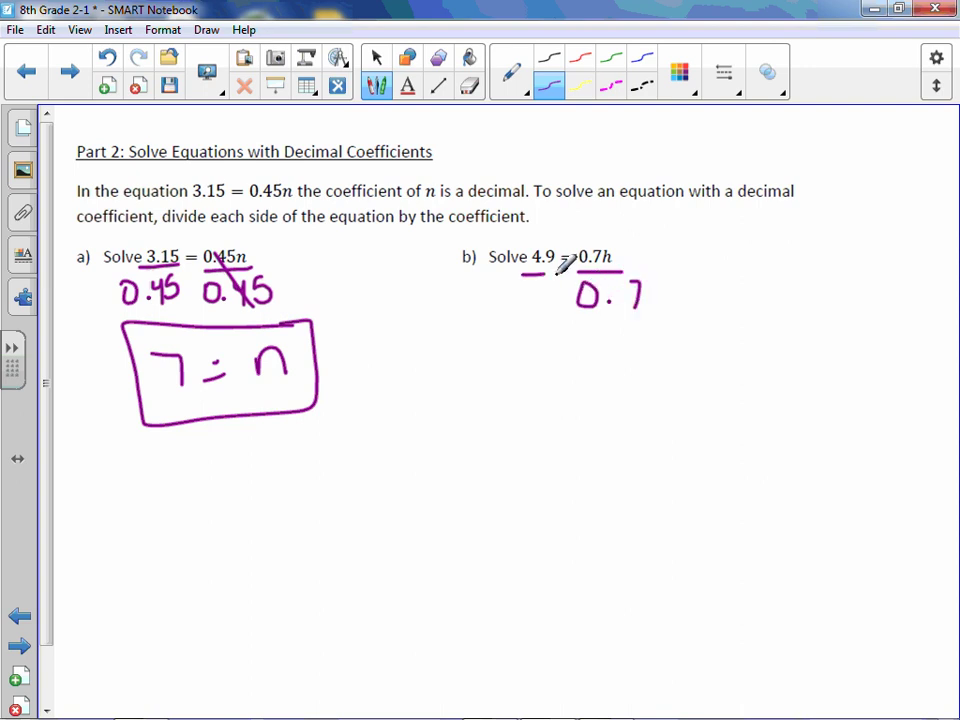
pyautogui.moveTo(556, 271)
pyautogui.mouseDown()
pyautogui.moveTo(521, 271)
pyautogui.moveTo(548, 306)
pyautogui.mouseUp()
pyautogui.click(510, 297)
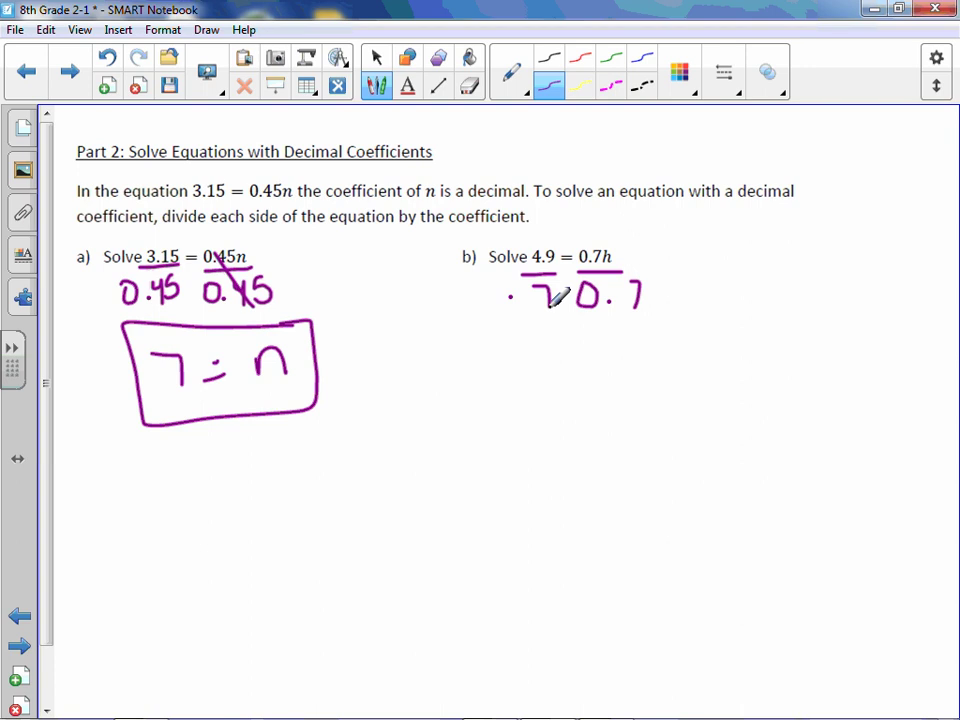
pyautogui.moveTo(496, 377)
pyautogui.mouseDown()
pyautogui.moveTo(534, 377)
pyautogui.moveTo(540, 417)
pyautogui.mouseUp()
pyautogui.moveTo(593, 388); pyautogui.dragTo(684, 404)
pyautogui.moveTo(704, 355)
pyautogui.mouseDown()
pyautogui.moveTo(501, 430)
pyautogui.moveTo(686, 349)
pyautogui.moveTo(708, 350)
pyautogui.mouseUp()
# On the next page, divide both sides of problem c by −1.4
pyautogui.click(69, 71)
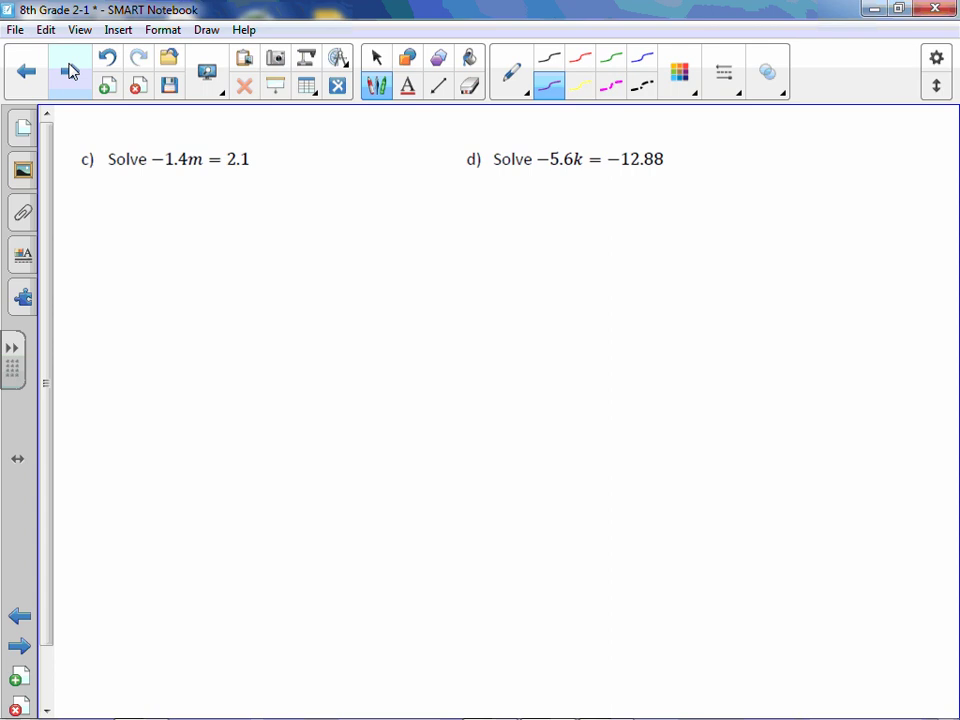
pyautogui.moveTo(152, 170); pyautogui.dragTo(204, 168)
pyautogui.moveTo(134, 194)
pyautogui.mouseDown()
pyautogui.moveTo(158, 207)
pyautogui.moveTo(191, 198)
pyautogui.mouseUp()
pyautogui.click(171, 200)
pyautogui.moveTo(187, 181); pyautogui.dragTo(187, 210)
pyautogui.moveTo(231, 168)
pyautogui.mouseDown()
pyautogui.moveTo(259, 167)
pyautogui.moveTo(243, 190)
pyautogui.mouseUp()
pyautogui.moveTo(249, 181)
pyautogui.mouseDown()
pyautogui.moveTo(250, 199)
pyautogui.moveTo(290, 188)
pyautogui.mouseUp()
pyautogui.click(258, 196)
pyautogui.moveTo(283, 172); pyautogui.dragTo(283, 193)
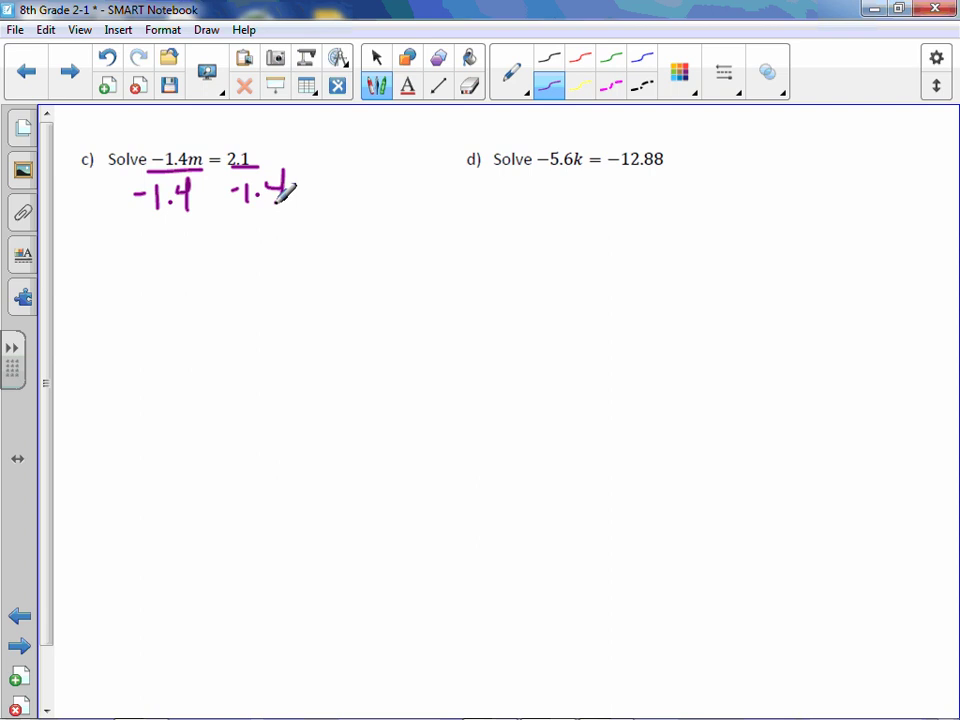
# Write and box m = −1.5, restoring the accidentally cut problem text
pyautogui.moveTo(100, 272)
pyautogui.mouseDown()
pyautogui.moveTo(207, 256)
pyautogui.moveTo(215, 265)
pyautogui.mouseUp()
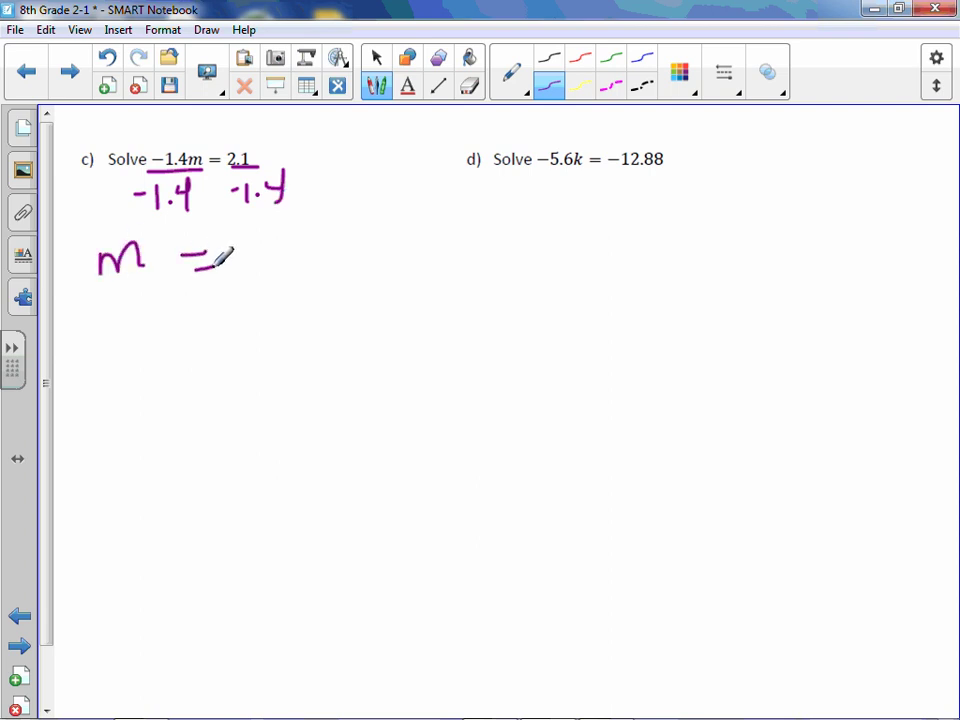
pyautogui.rightClick(259, 241)
pyautogui.click(287, 264)
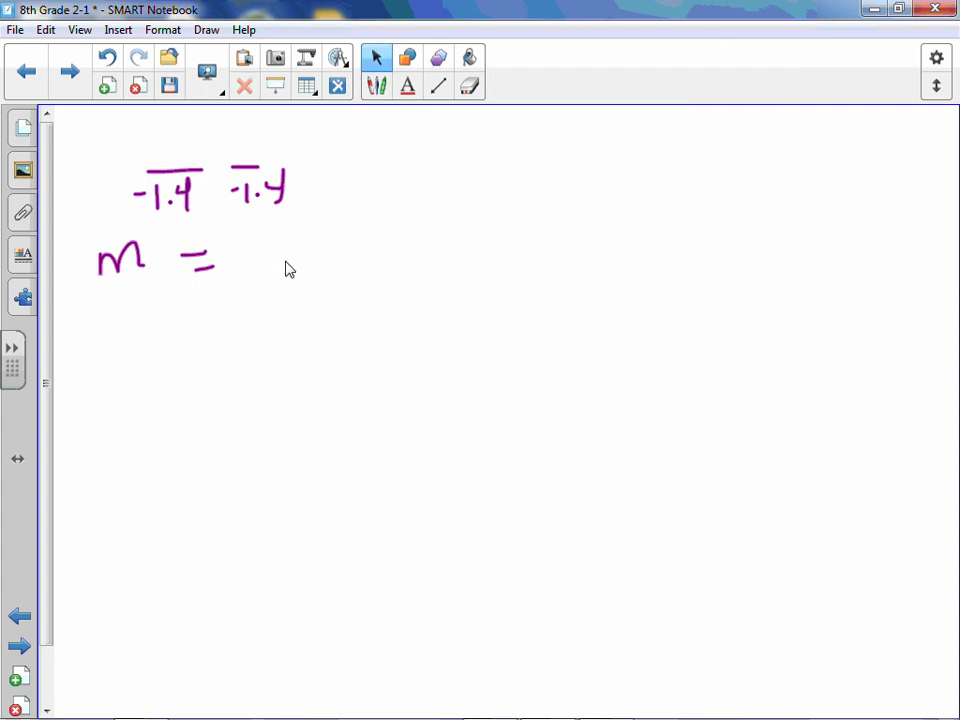
pyautogui.hotkey('ctrl', 'z')
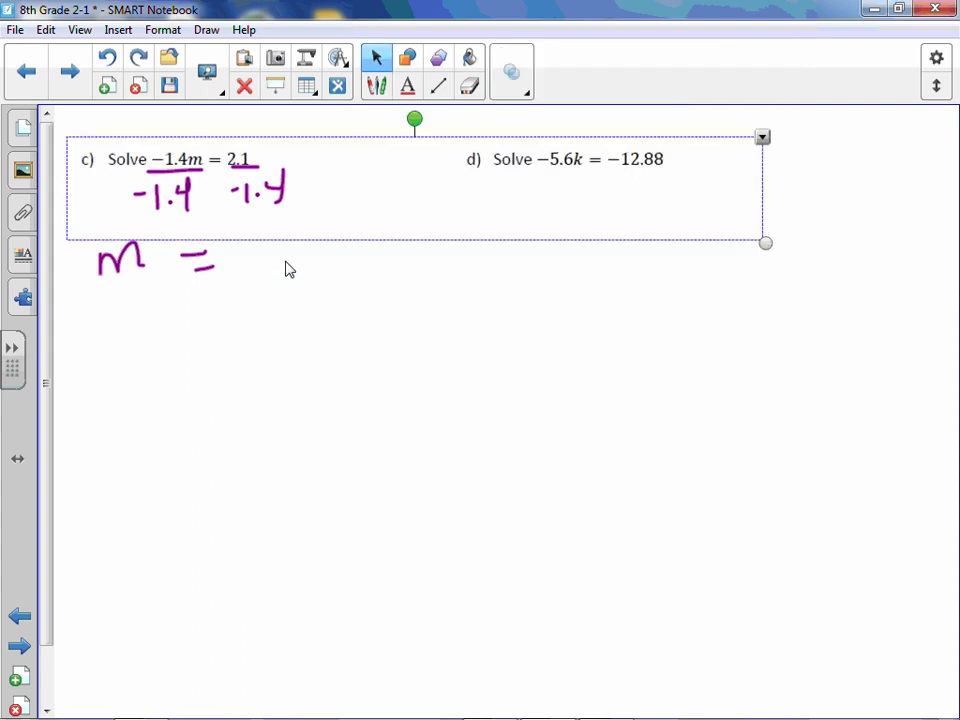
pyautogui.click(286, 268)
pyautogui.click(377, 87)
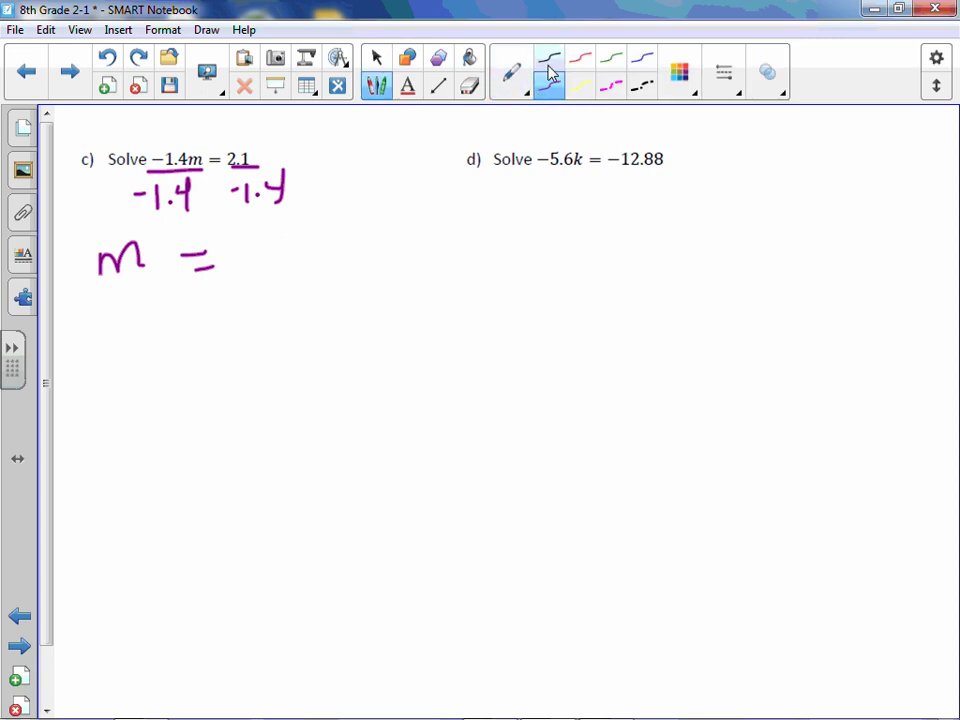
pyautogui.moveTo(236, 252)
pyautogui.mouseDown()
pyautogui.moveTo(299, 259)
pyautogui.moveTo(318, 237)
pyautogui.mouseUp()
pyautogui.click(285, 257)
pyautogui.moveTo(337, 230)
pyautogui.mouseDown()
pyautogui.moveTo(126, 302)
pyautogui.moveTo(122, 221)
pyautogui.moveTo(362, 218)
pyautogui.mouseUp()
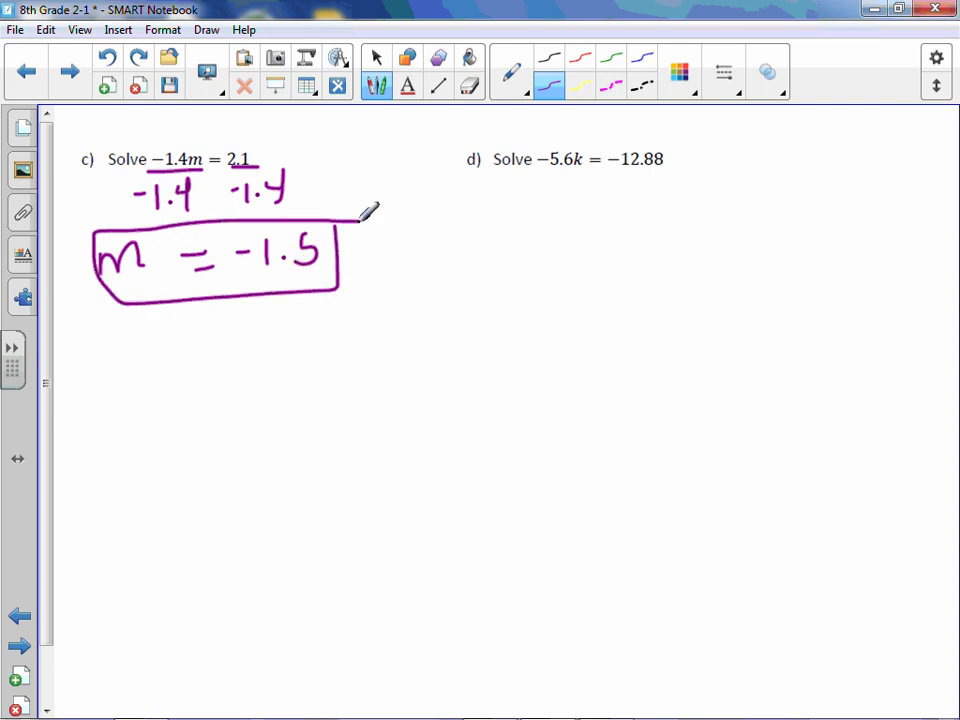
# Divide both sides of problem d by −5.6, cancelling it on the left
pyautogui.moveTo(530, 172); pyautogui.dragTo(682, 171)
pyautogui.moveTo(483, 199)
pyautogui.mouseDown()
pyautogui.moveTo(500, 199)
pyautogui.moveTo(510, 213)
pyautogui.moveTo(526, 186)
pyautogui.moveTo(556, 217)
pyautogui.mouseUp()
pyautogui.click(543, 214)
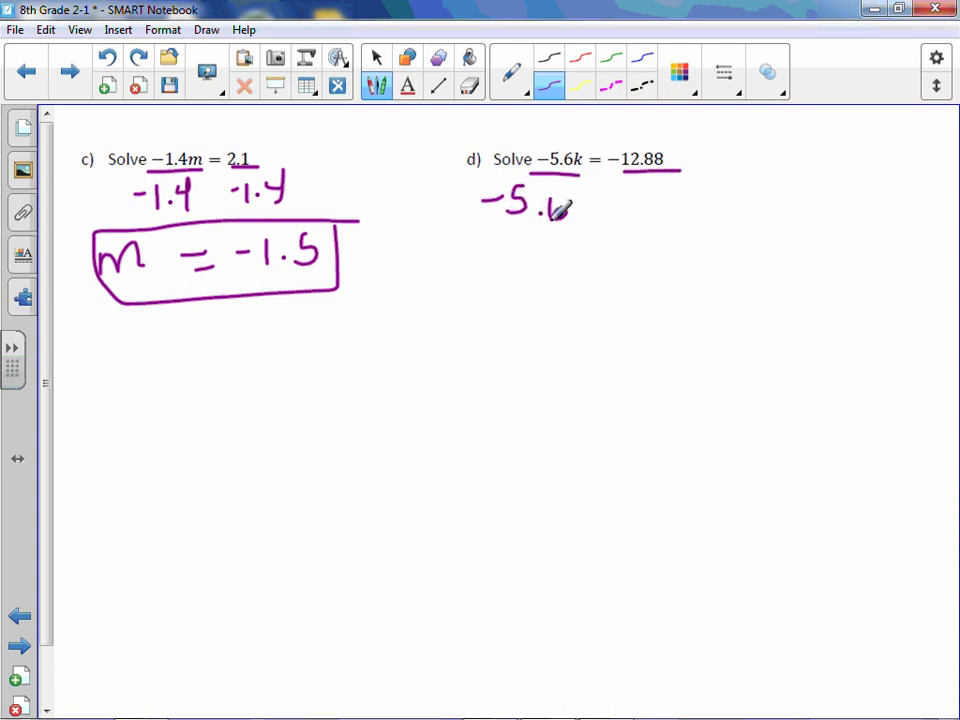
pyautogui.moveTo(628, 199)
pyautogui.mouseDown()
pyautogui.moveTo(646, 198)
pyautogui.moveTo(652, 212)
pyautogui.moveTo(677, 181)
pyautogui.moveTo(706, 208)
pyautogui.moveTo(722, 200)
pyautogui.mouseUp()
pyautogui.click(684, 207)
pyautogui.moveTo(566, 141)
pyautogui.mouseDown()
pyautogui.moveTo(538, 224)
pyautogui.moveTo(534, 312)
pyautogui.mouseUp()
# Write and box k = 2.3, then advance to problem e's page
pyautogui.moveTo(557, 256)
pyautogui.mouseDown()
pyautogui.moveTo(577, 315)
pyautogui.moveTo(615, 275)
pyautogui.moveTo(636, 290)
pyautogui.mouseUp()
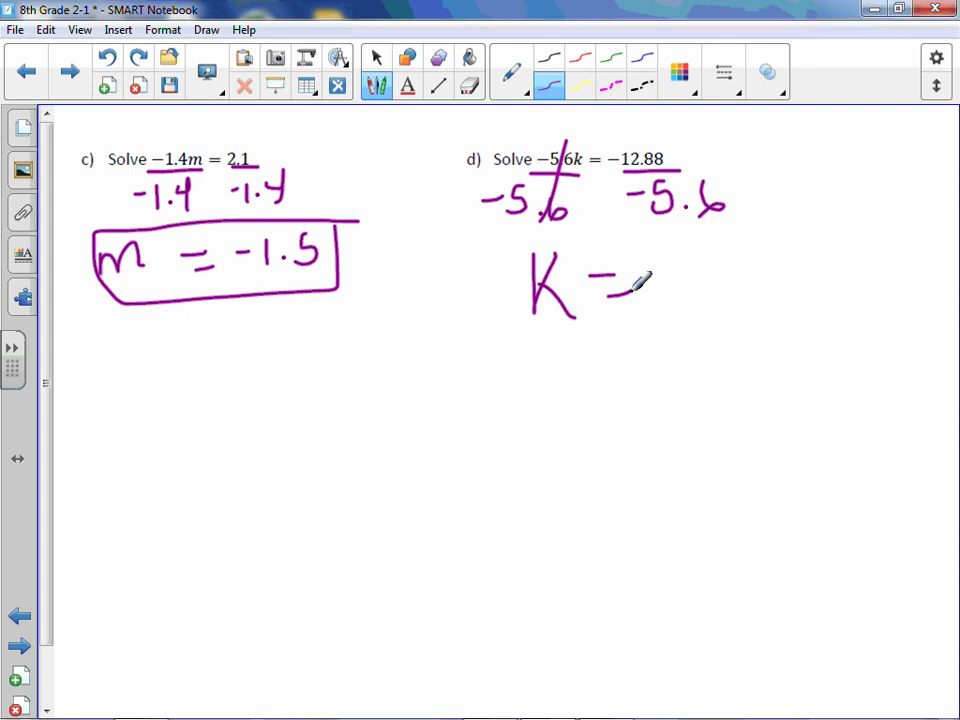
pyautogui.moveTo(673, 268); pyautogui.dragTo(704, 307)
pyautogui.click(731, 302)
pyautogui.moveTo(750, 262)
pyautogui.mouseDown()
pyautogui.moveTo(771, 270)
pyautogui.moveTo(756, 302)
pyautogui.mouseUp()
pyautogui.moveTo(818, 254)
pyautogui.mouseDown()
pyautogui.moveTo(820, 344)
pyautogui.moveTo(510, 228)
pyautogui.moveTo(840, 232)
pyautogui.mouseUp()
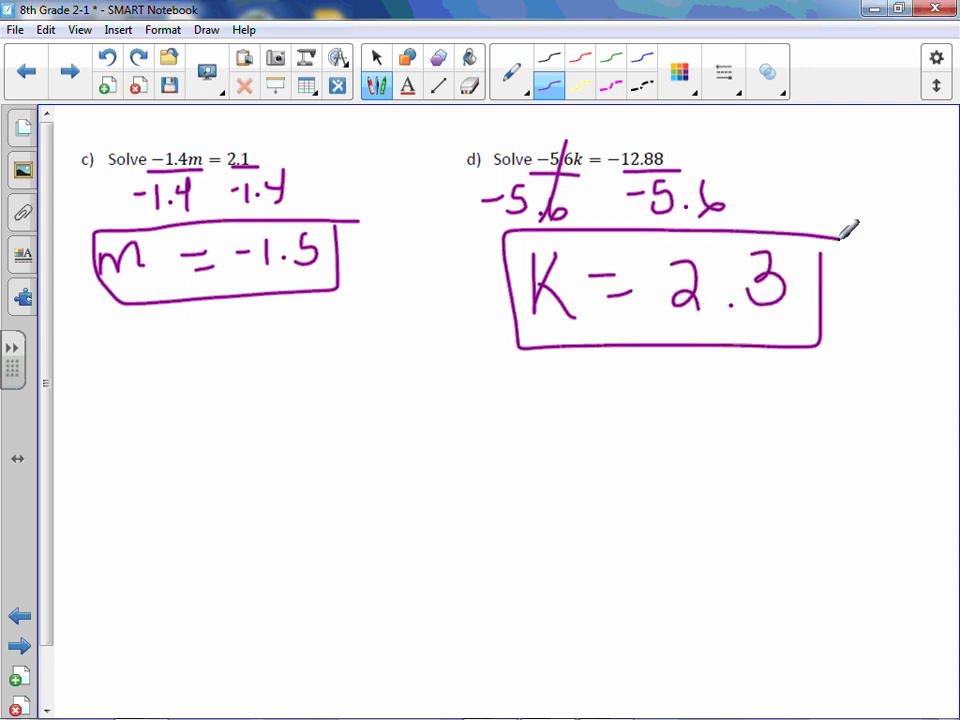
pyautogui.click(68, 68)
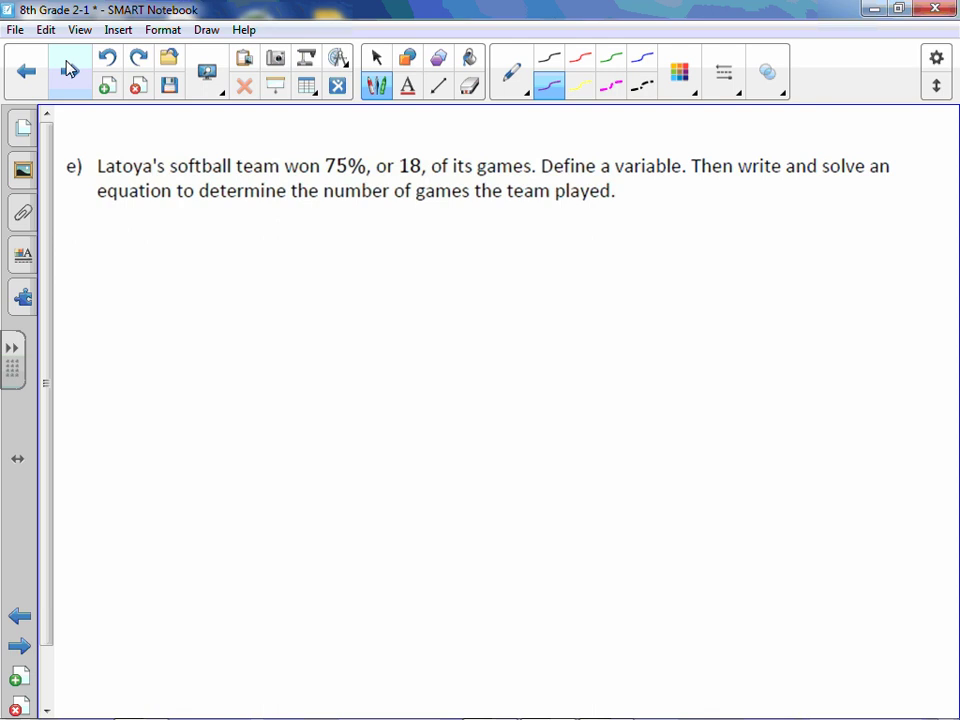
# Mark 75% as .75 and write 'Let g = # of games' below the problem
pyautogui.click(309, 140)
pyautogui.moveTo(318, 114)
pyautogui.mouseDown()
pyautogui.moveTo(327, 113)
pyautogui.moveTo(336, 138)
pyautogui.moveTo(352, 139)
pyautogui.mouseUp()
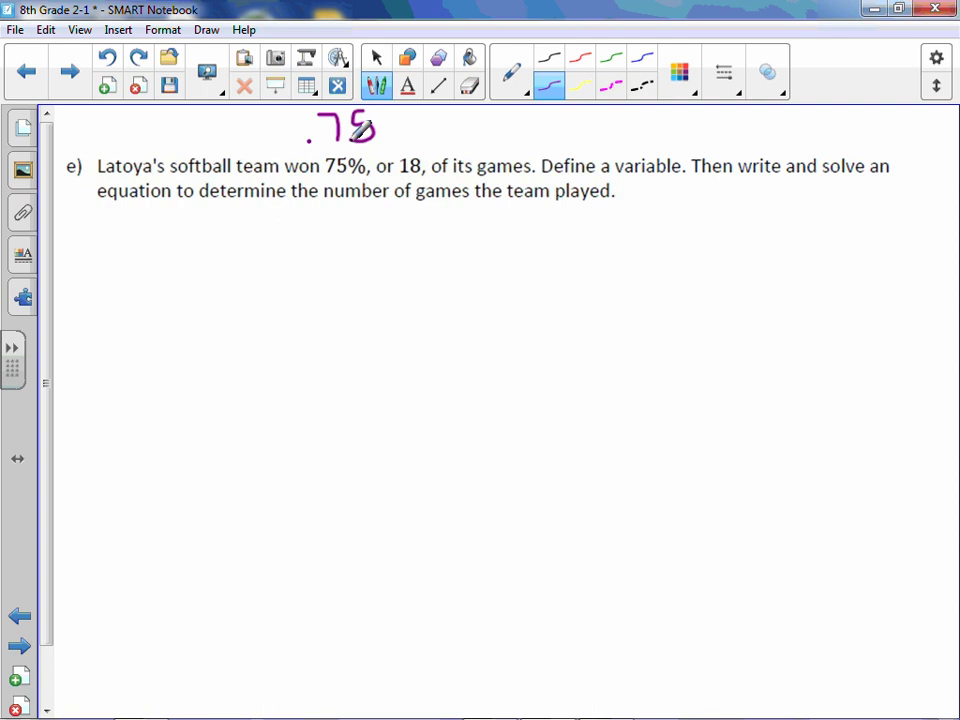
pyautogui.moveTo(146, 228); pyautogui.dragTo(175, 259)
pyautogui.moveTo(193, 247)
pyautogui.mouseDown()
pyautogui.moveTo(208, 242)
pyautogui.moveTo(214, 256)
pyautogui.moveTo(256, 243)
pyautogui.mouseUp()
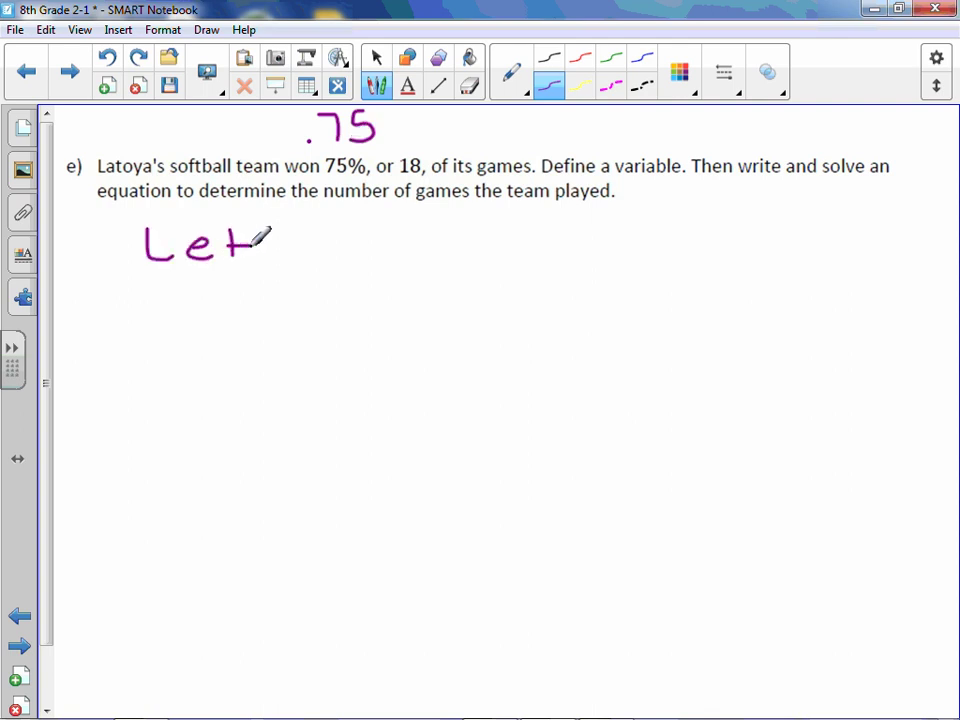
pyautogui.moveTo(378, 203); pyautogui.dragTo(477, 202)
pyautogui.moveTo(288, 238); pyautogui.dragTo(266, 283)
pyautogui.moveTo(322, 238); pyautogui.dragTo(342, 237)
pyautogui.moveTo(322, 250); pyautogui.dragTo(396, 255)
pyautogui.moveTo(362, 250)
pyautogui.mouseDown()
pyautogui.moveTo(451, 238)
pyautogui.moveTo(471, 258)
pyautogui.moveTo(485, 242)
pyautogui.moveTo(546, 267)
pyautogui.moveTo(522, 272)
pyautogui.mouseUp()
pyautogui.moveTo(585, 238)
pyautogui.mouseDown()
pyautogui.moveTo(568, 240)
pyautogui.moveTo(590, 262)
pyautogui.mouseUp()
pyautogui.moveTo(603, 262)
pyautogui.mouseDown()
pyautogui.moveTo(620, 240)
pyautogui.moveTo(642, 264)
pyautogui.moveTo(683, 237)
pyautogui.moveTo(676, 241)
pyautogui.mouseUp()
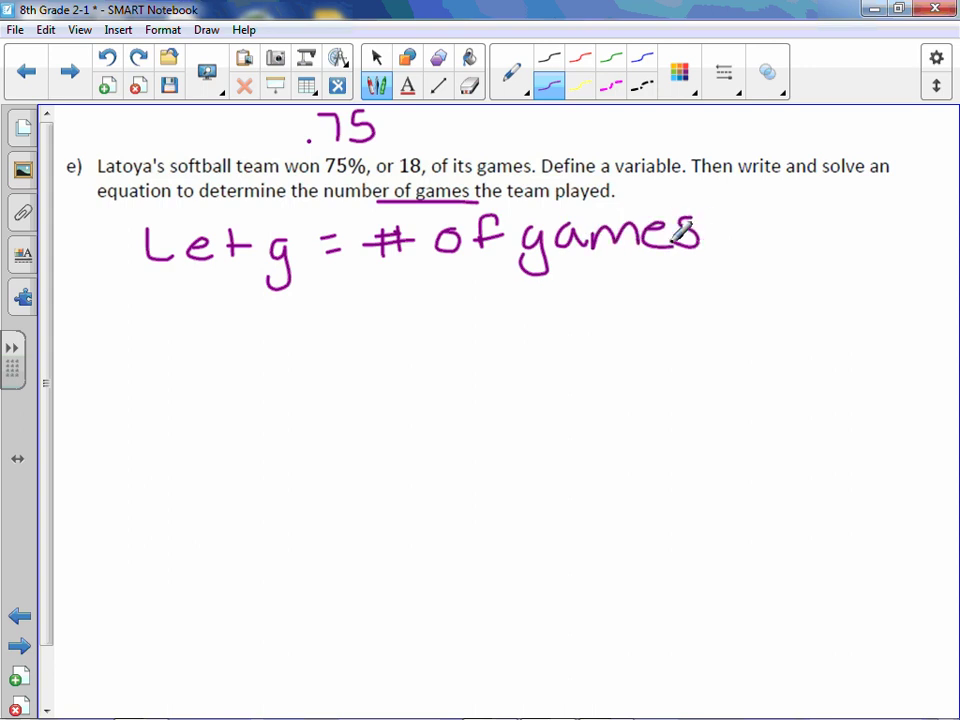
# Write the percent formula % · w = p
pyautogui.moveTo(320, 294)
pyautogui.mouseDown()
pyautogui.moveTo(331, 336)
pyautogui.moveTo(352, 334)
pyautogui.mouseUp()
pyautogui.click(378, 313)
pyautogui.moveTo(400, 304); pyautogui.dragTo(497, 304)
pyautogui.moveTo(476, 316)
pyautogui.mouseDown()
pyautogui.moveTo(520, 325)
pyautogui.moveTo(521, 306)
pyautogui.mouseUp()
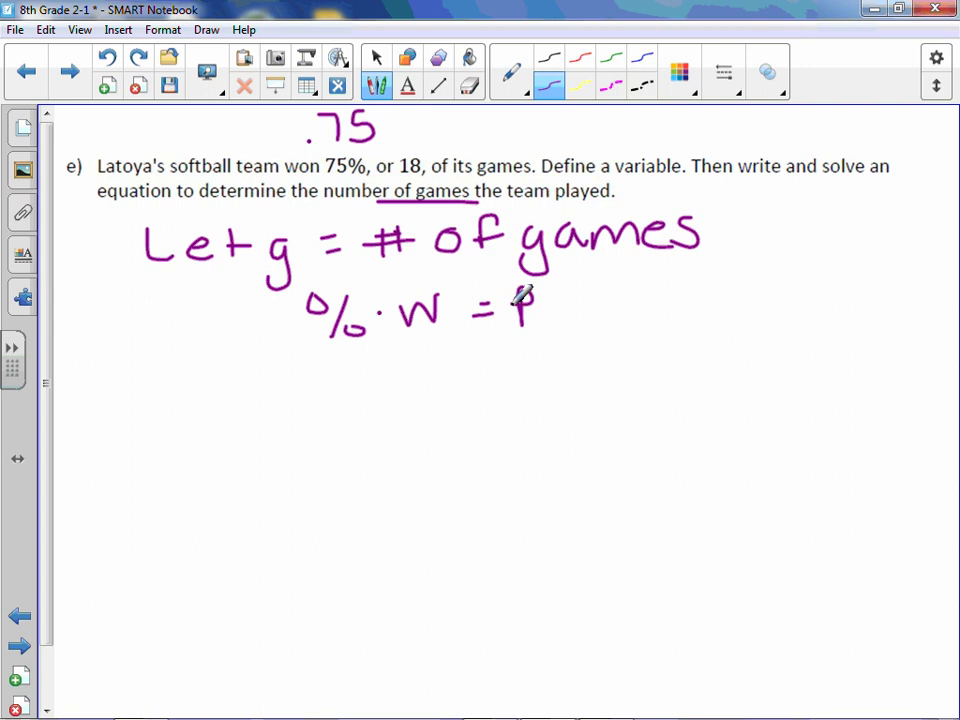
# Write the equation 0.75g = 18
pyautogui.moveTo(284, 388)
pyautogui.mouseDown()
pyautogui.moveTo(272, 412)
pyautogui.moveTo(285, 386)
pyautogui.mouseUp()
pyautogui.click(325, 418)
pyautogui.moveTo(352, 395)
pyautogui.mouseDown()
pyautogui.moveTo(358, 418)
pyautogui.moveTo(398, 398)
pyautogui.moveTo(383, 419)
pyautogui.mouseUp()
pyautogui.moveTo(386, 380); pyautogui.dragTo(407, 380)
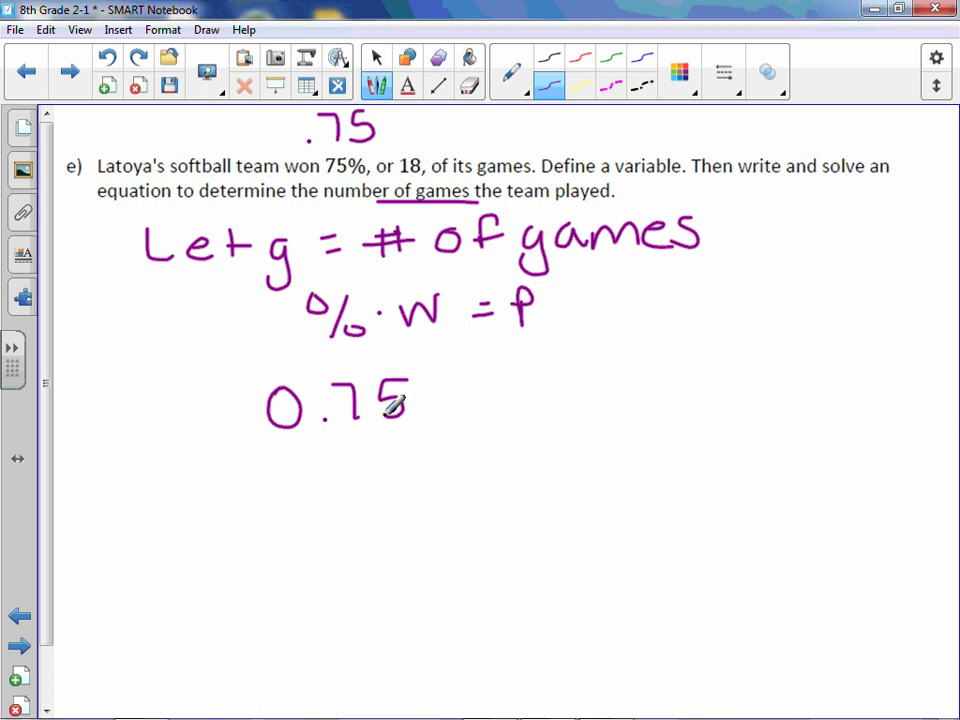
pyautogui.moveTo(455, 390)
pyautogui.mouseDown()
pyautogui.moveTo(456, 422)
pyautogui.moveTo(430, 451)
pyautogui.mouseUp()
pyautogui.moveTo(487, 387); pyautogui.dragTo(521, 386)
pyautogui.moveTo(489, 405)
pyautogui.mouseDown()
pyautogui.moveTo(517, 404)
pyautogui.moveTo(552, 421)
pyautogui.mouseUp()
pyautogui.moveTo(603, 382); pyautogui.dragTo(600, 379)
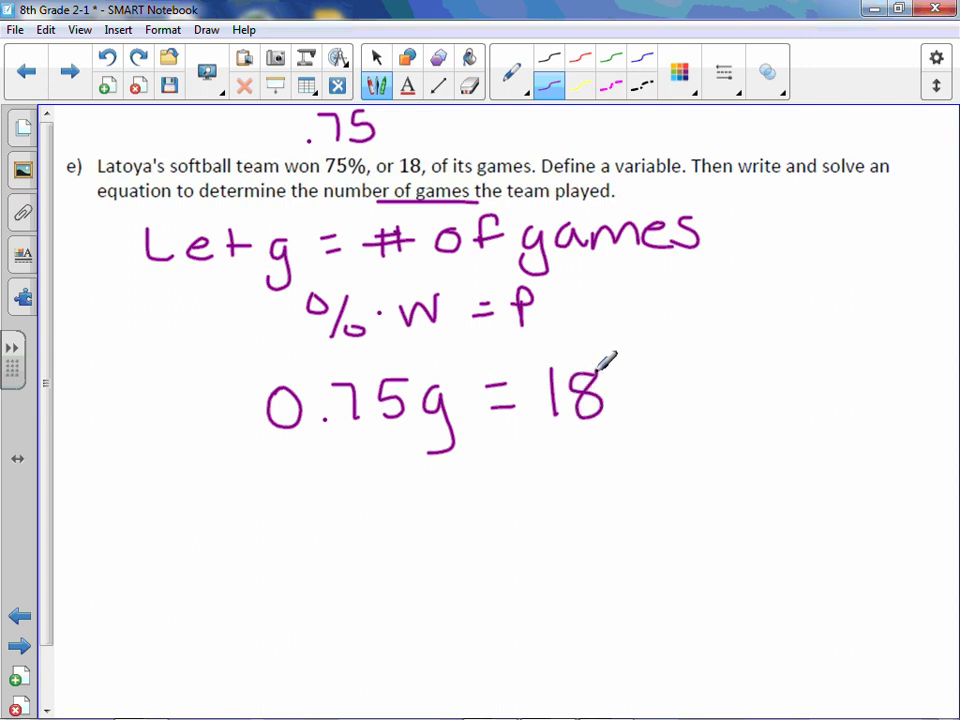
# In red, divide both sides of 0.75g = 18 by 0.75
pyautogui.click(580, 57)
pyautogui.moveTo(497, 368); pyautogui.dragTo(496, 620)
pyautogui.moveTo(273, 443); pyautogui.dragTo(442, 439)
pyautogui.moveTo(310, 468); pyautogui.dragTo(306, 468)
pyautogui.click(357, 498)
pyautogui.moveTo(372, 466); pyautogui.dragTo(392, 502)
pyautogui.moveTo(412, 458); pyautogui.dragTo(405, 500)
pyautogui.moveTo(412, 456); pyautogui.dragTo(440, 455)
pyautogui.moveTo(552, 420)
pyautogui.mouseDown()
pyautogui.moveTo(643, 418)
pyautogui.moveTo(562, 440)
pyautogui.moveTo(645, 426)
pyautogui.moveTo(642, 468)
pyautogui.mouseUp()
pyautogui.click(592, 465)
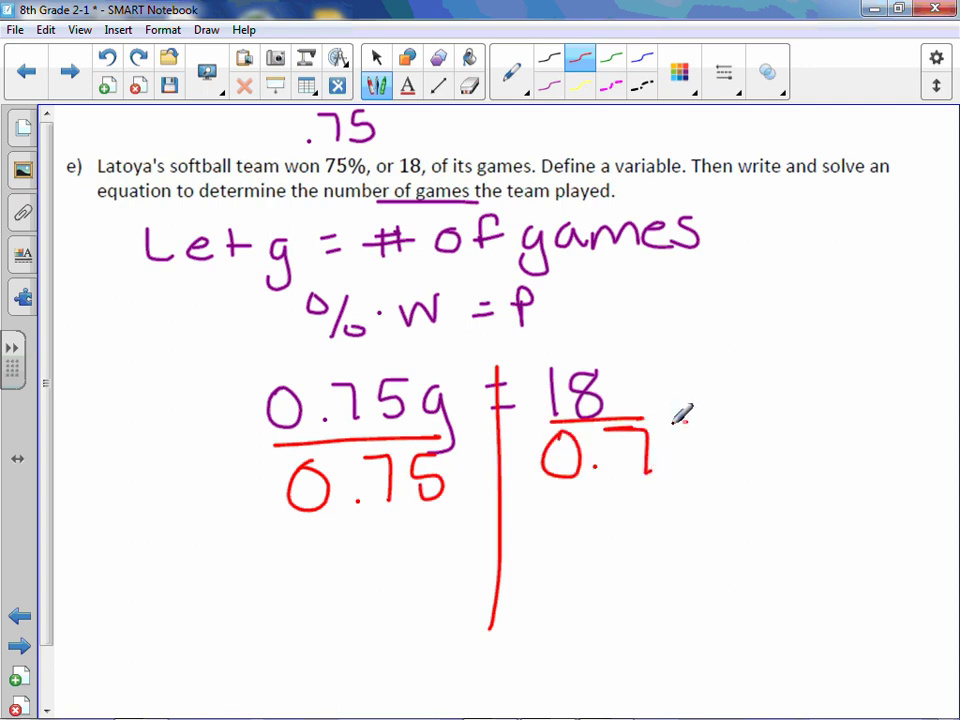
pyautogui.moveTo(671, 428); pyautogui.dragTo(660, 466)
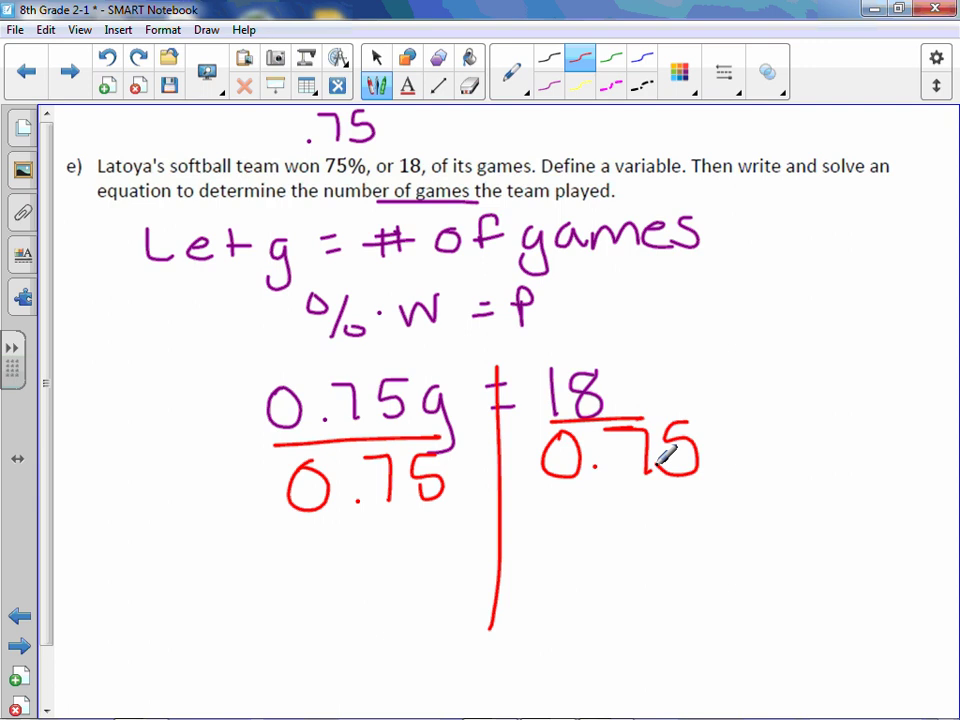
# Write the result g = 24 and the worded answer '24 games'
pyautogui.moveTo(424, 535); pyautogui.dragTo(392, 604)
pyautogui.moveTo(478, 541); pyautogui.dragTo(522, 536)
pyautogui.moveTo(480, 566); pyautogui.dragTo(563, 560)
pyautogui.moveTo(604, 518)
pyautogui.mouseDown()
pyautogui.moveTo(595, 545)
pyautogui.moveTo(626, 556)
pyautogui.mouseUp()
pyautogui.moveTo(615, 520); pyautogui.dragTo(610, 570)
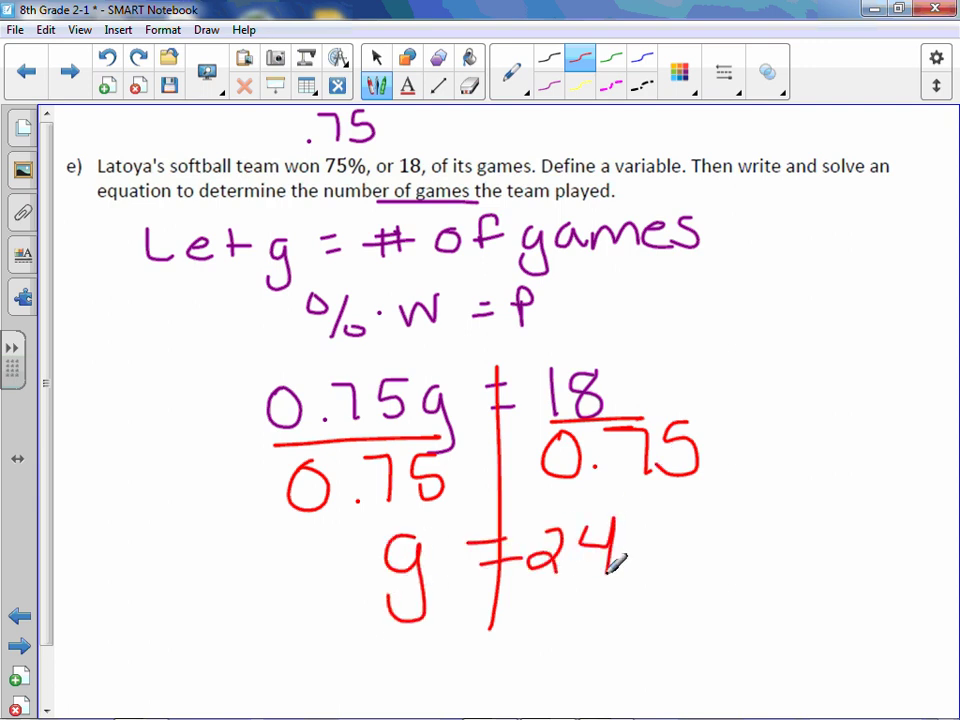
pyautogui.scroll(-2, 47, 553)
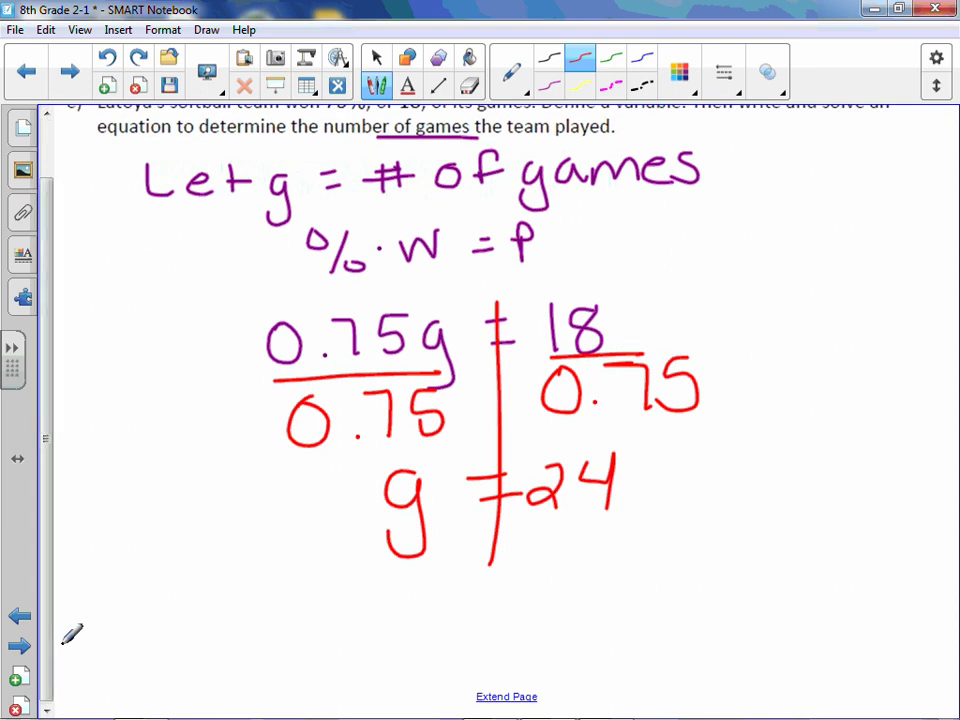
pyautogui.moveTo(141, 560)
pyautogui.mouseDown()
pyautogui.moveTo(150, 600)
pyautogui.moveTo(172, 598)
pyautogui.mouseUp()
pyautogui.moveTo(196, 552); pyautogui.dragTo(218, 583)
pyautogui.moveTo(211, 560); pyautogui.dragTo(209, 600)
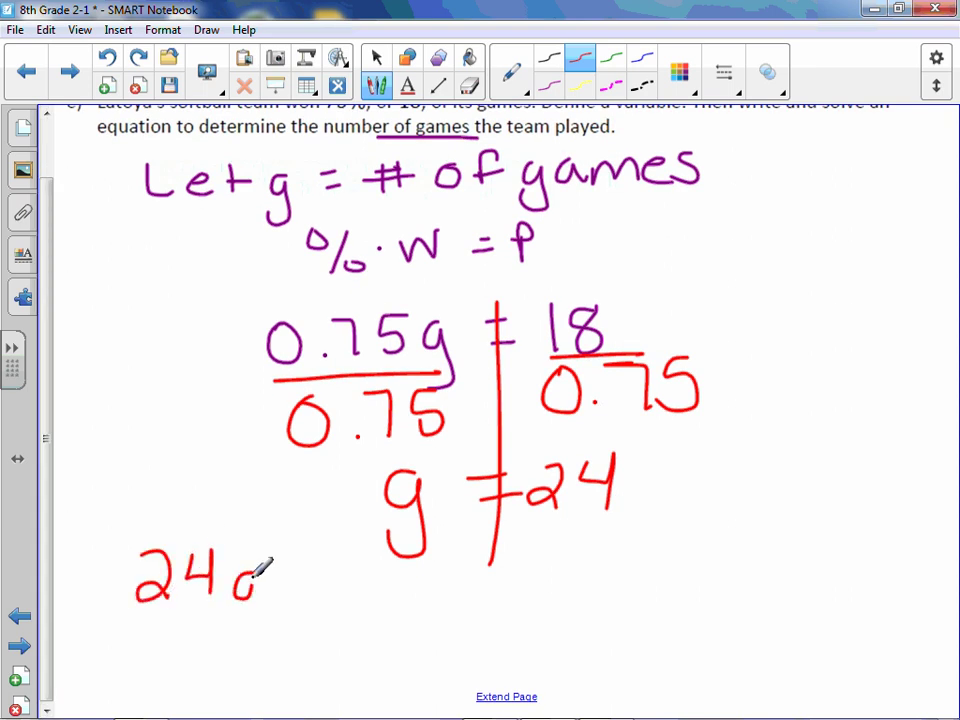